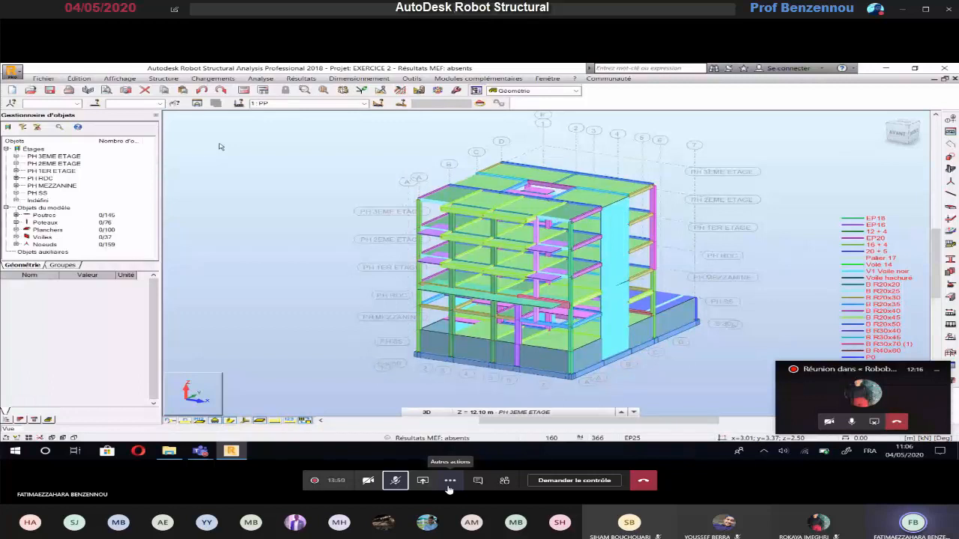
Step: Open the loads table, then run the structure verification on the building model
left_click(214, 79)
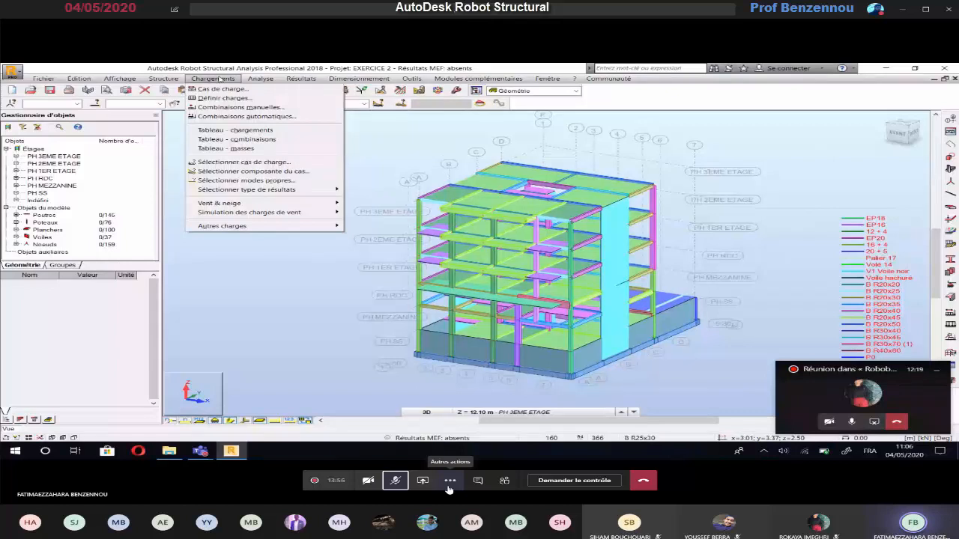
left_click(266, 131)
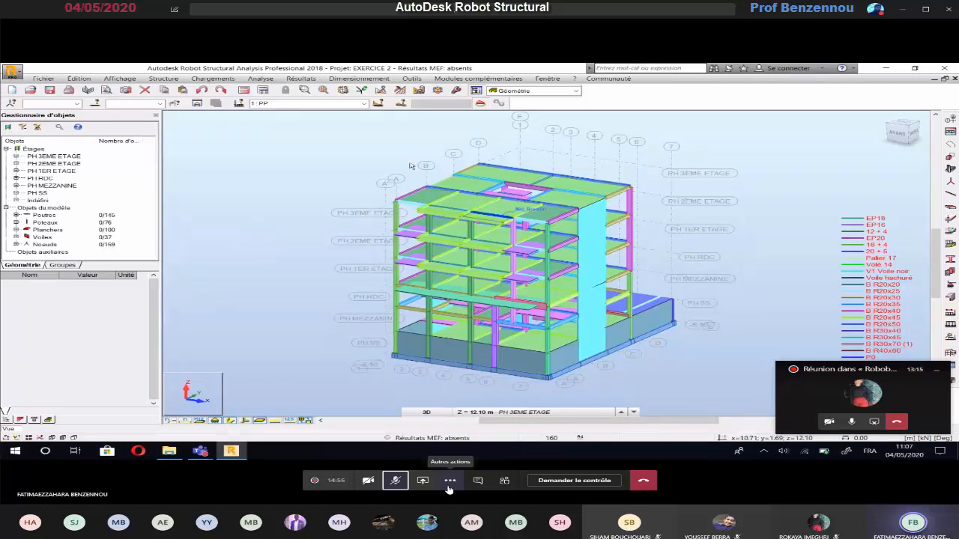
left_click(262, 80)
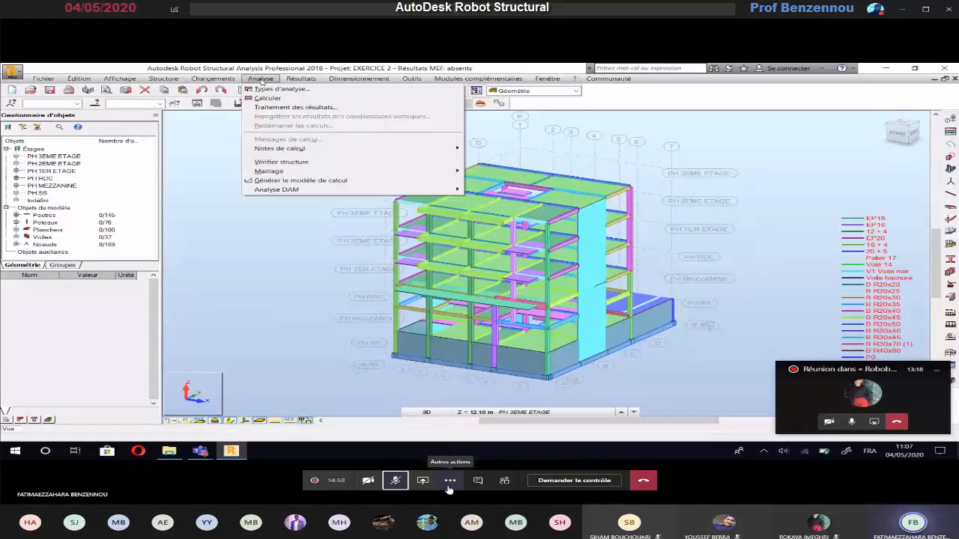
left_click(315, 162)
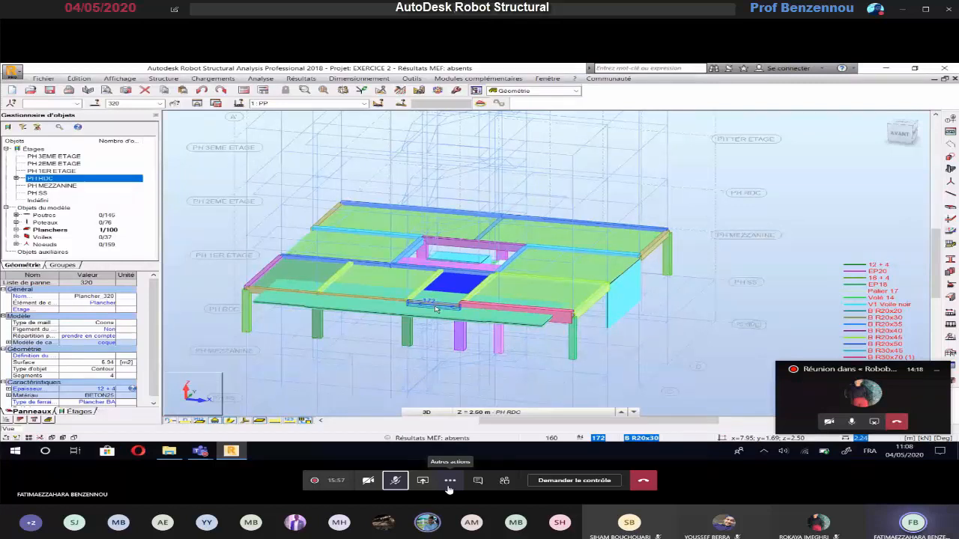
Step: Inspect the long front slab and its neighbouring floor panels on the PH RDC storey for overlapping panels
left_click(493, 304)
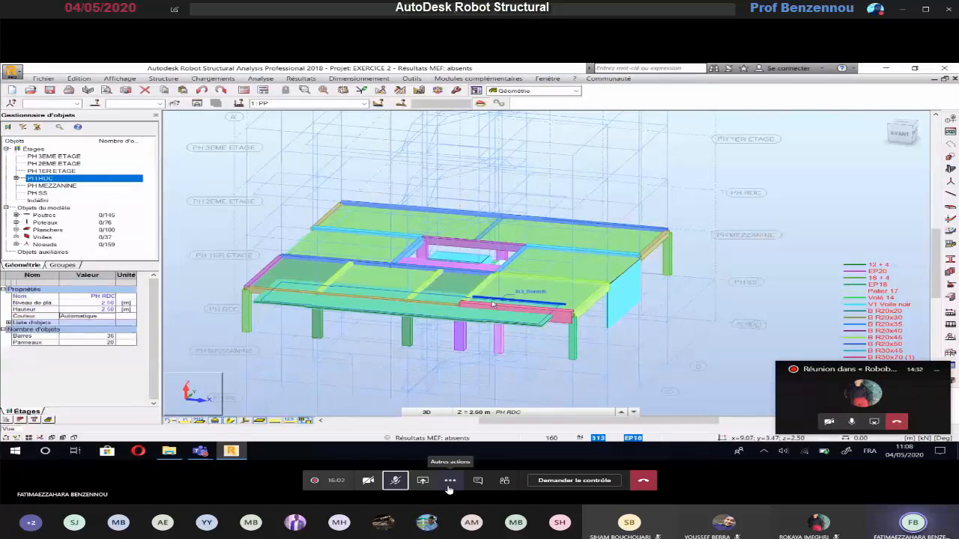
left_click(305, 288)
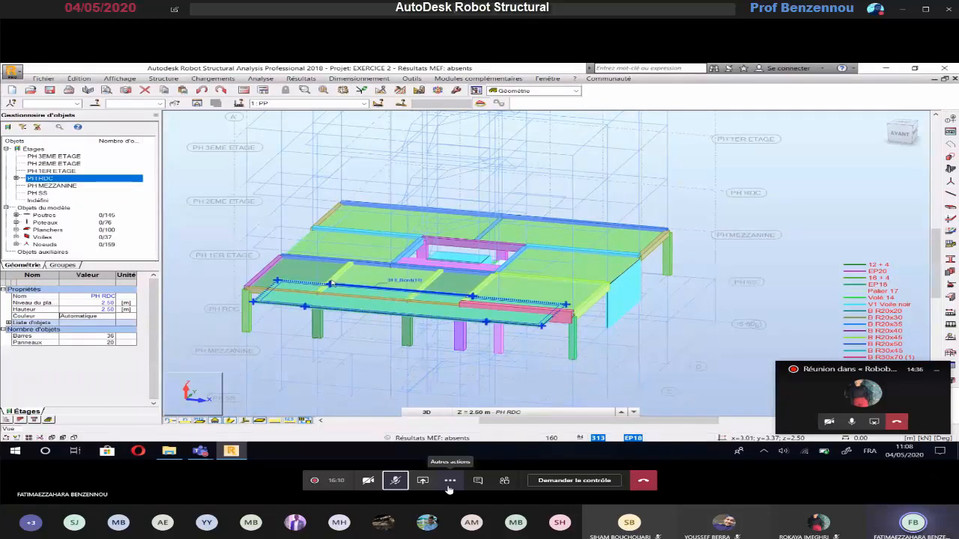
left_click(54, 180)
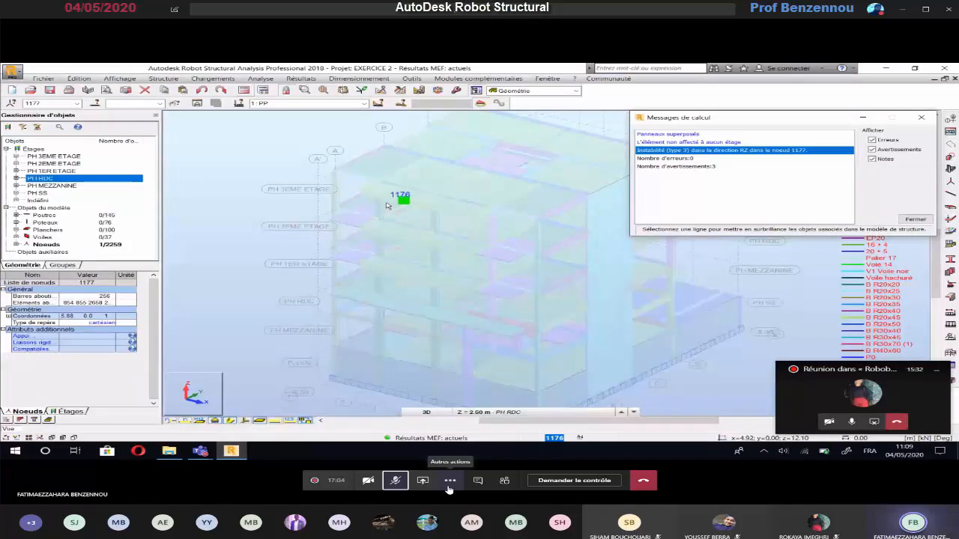
Step: Examine where node 1177 from the RZ instability message lies in the model and close the calculation messages
scroll(387, 205, "up", 1)
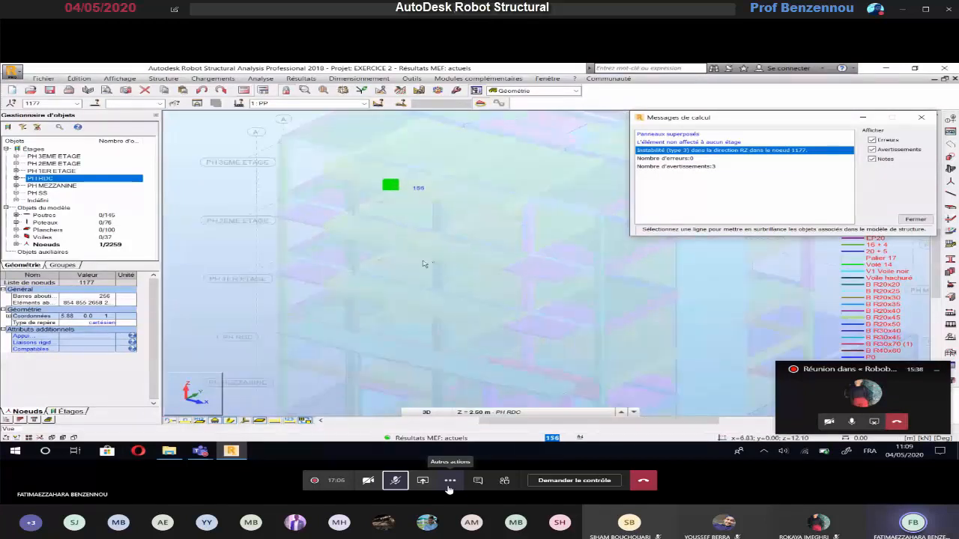
scroll(401, 263, "up", 1)
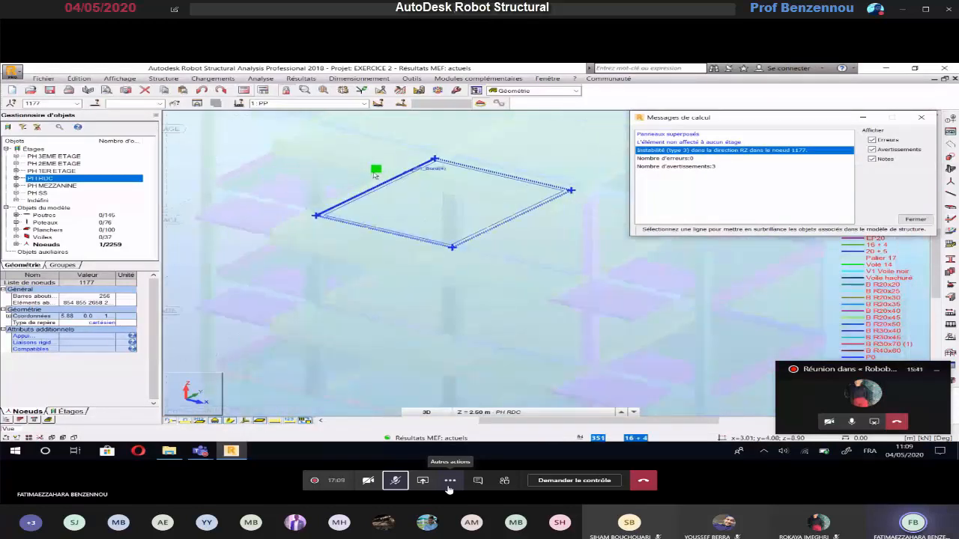
scroll(375, 174, "up", 1)
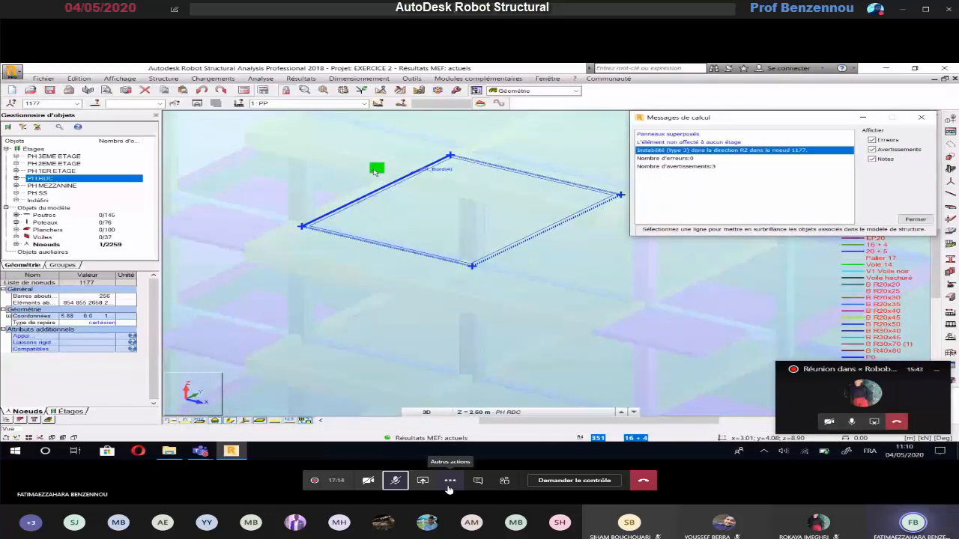
left_click(422, 215)
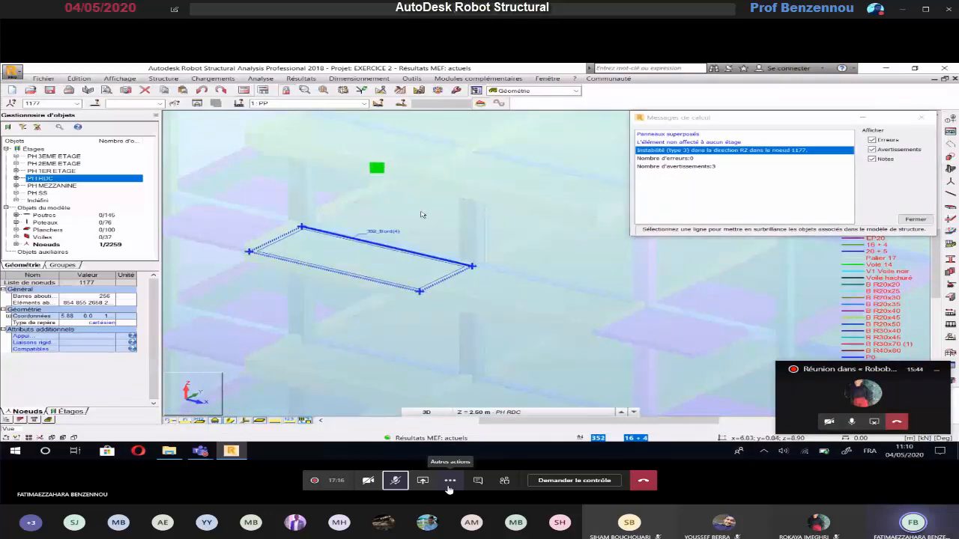
middle_click_drag(422, 213, 381, 184)
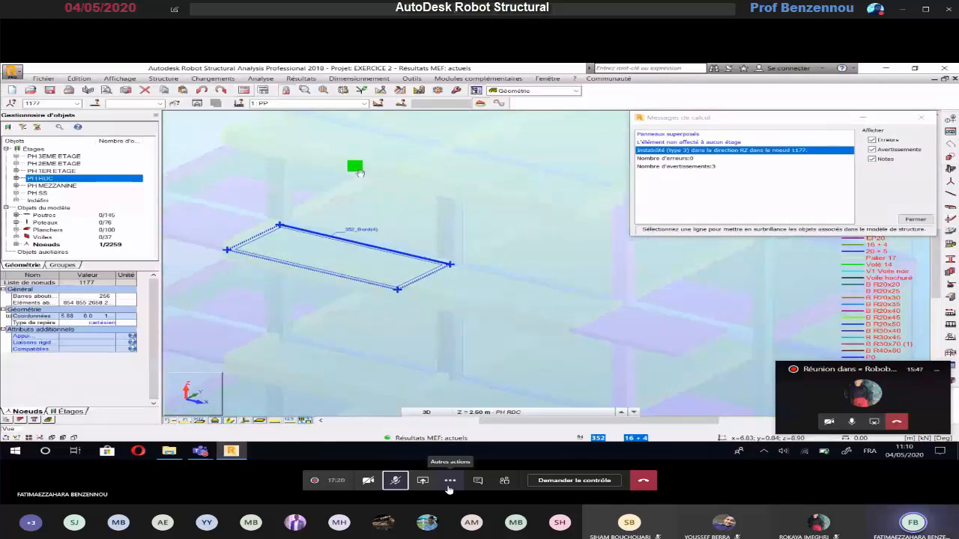
middle_click_drag(359, 173, 337, 168)
scroll(324, 167, "down", 1)
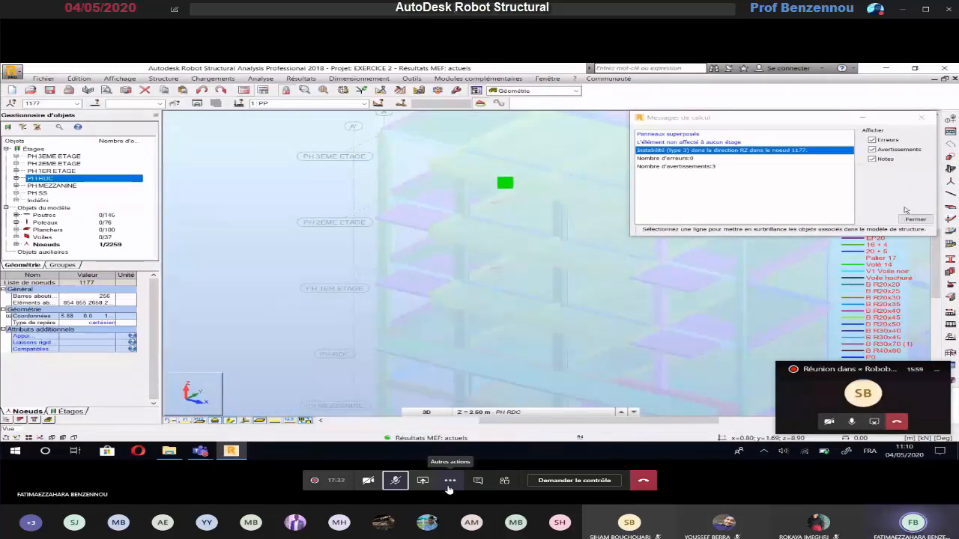
left_click(915, 219)
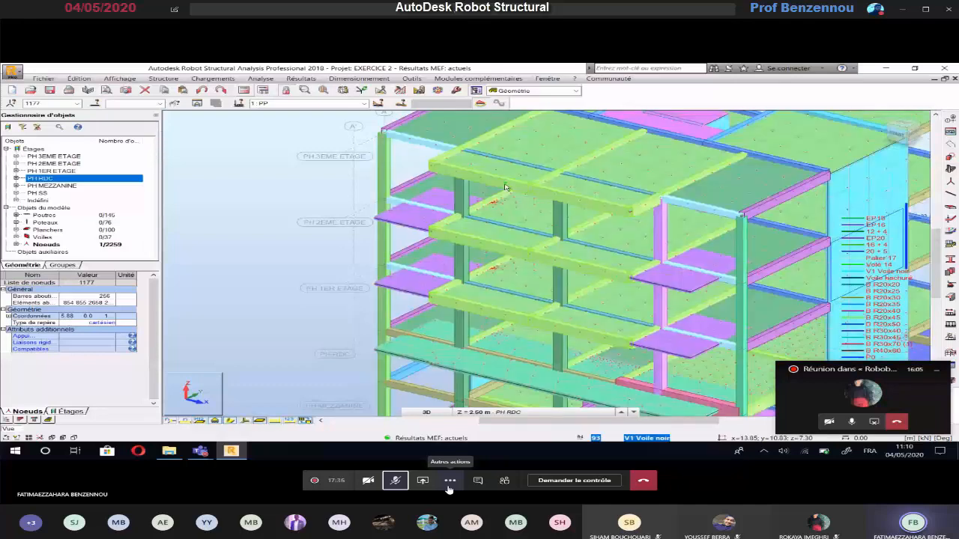
Step: Examine the front beams and slab edges around node 1177 on the top floor and select the adjoining 16 + 4 slab panel
left_click(505, 188)
scroll(505, 187, "up", 4)
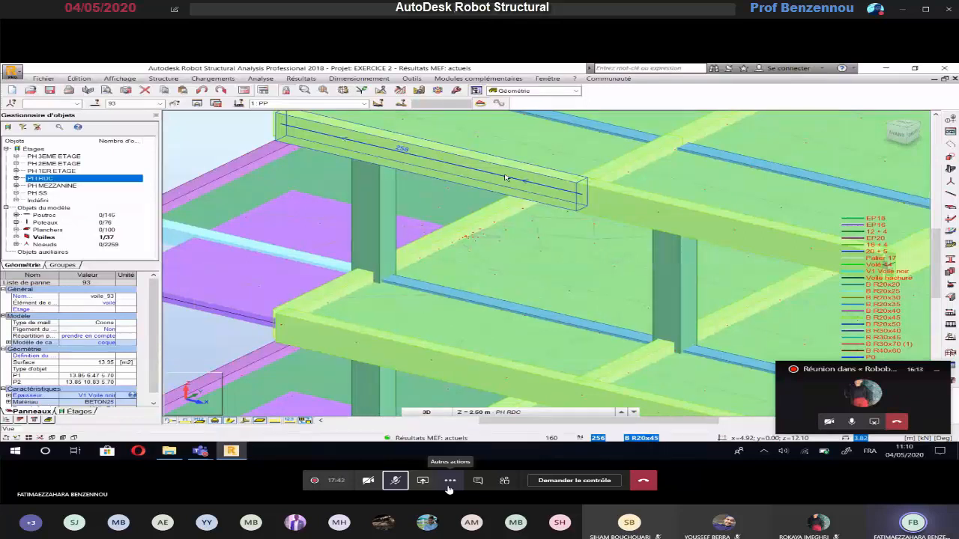
scroll(516, 185, "up", 3)
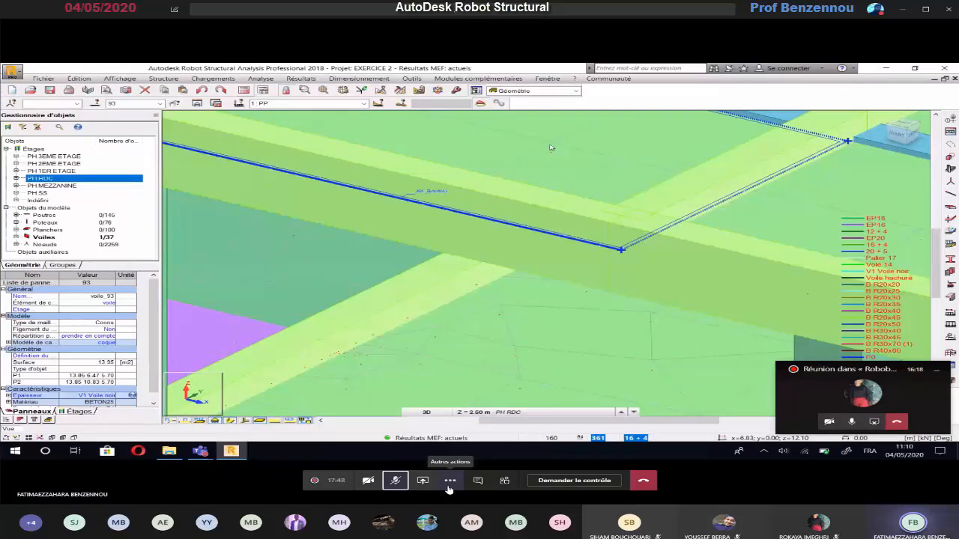
scroll(550, 148, "down", 3)
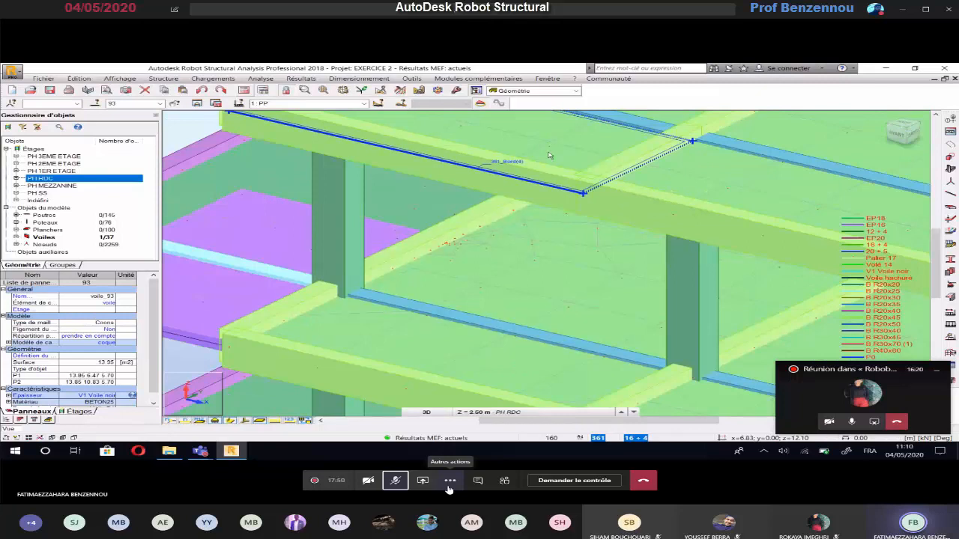
middle_click_drag(549, 155, 553, 204)
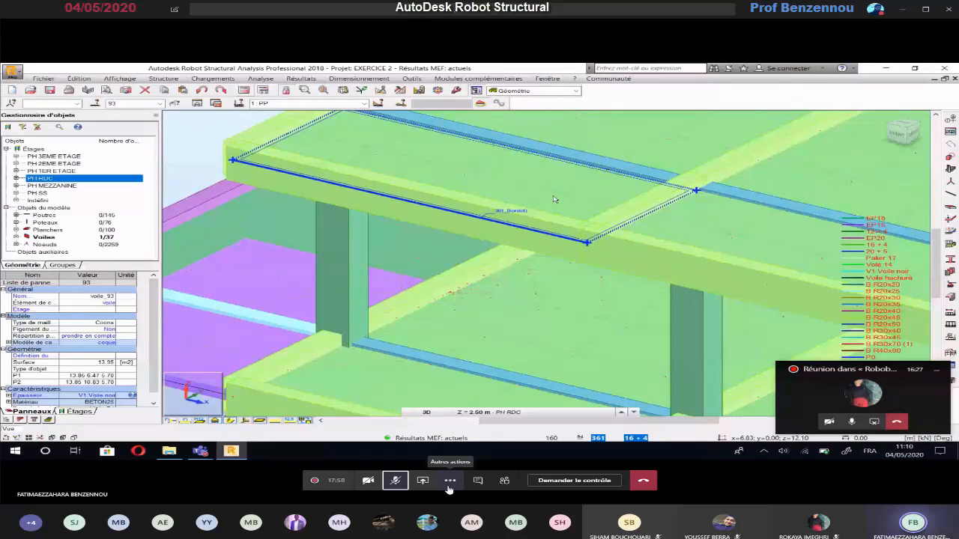
scroll(553, 200, "up", 2)
scroll(554, 198, "up", 2)
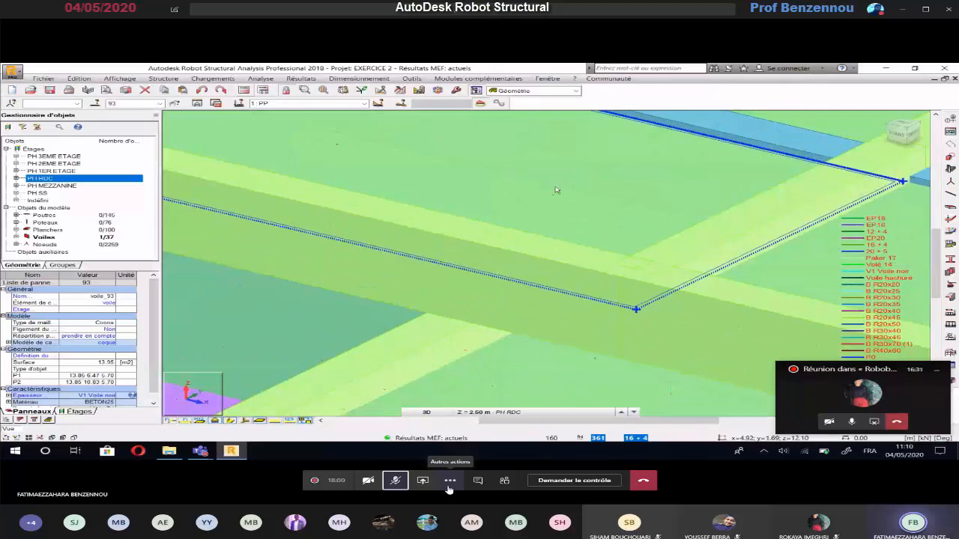
scroll(568, 203, "down", 2)
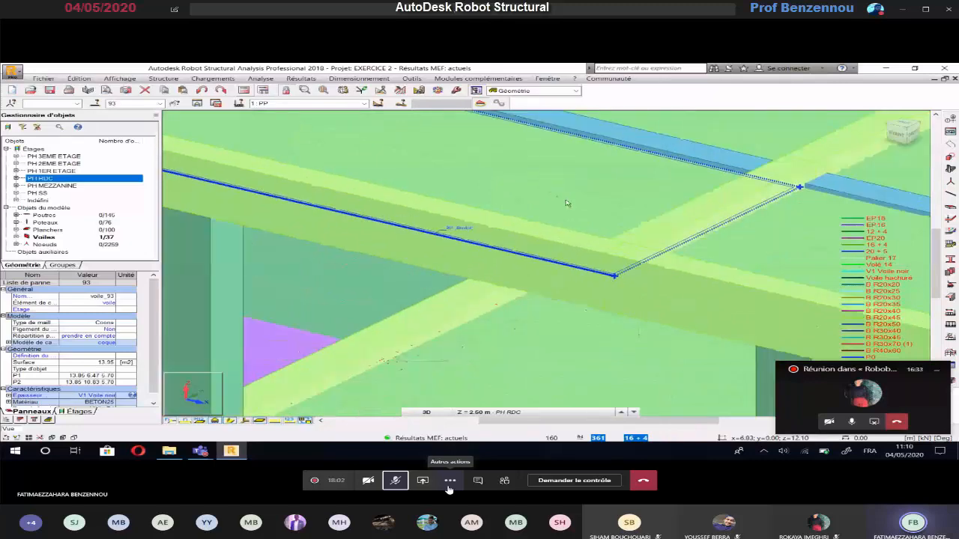
scroll(567, 203, "down", 1)
scroll(568, 203, "down", 1)
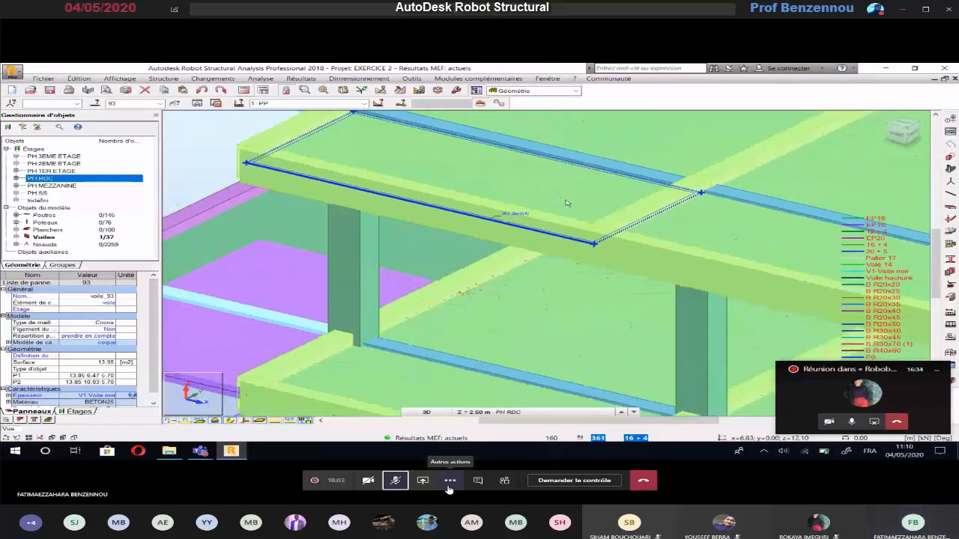
scroll(567, 203, "down", 1)
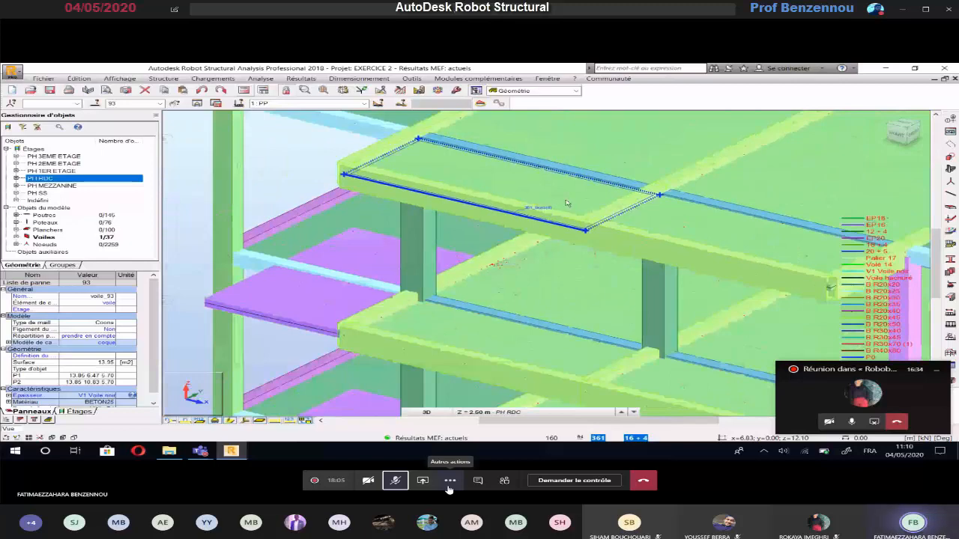
scroll(567, 203, "down", 2)
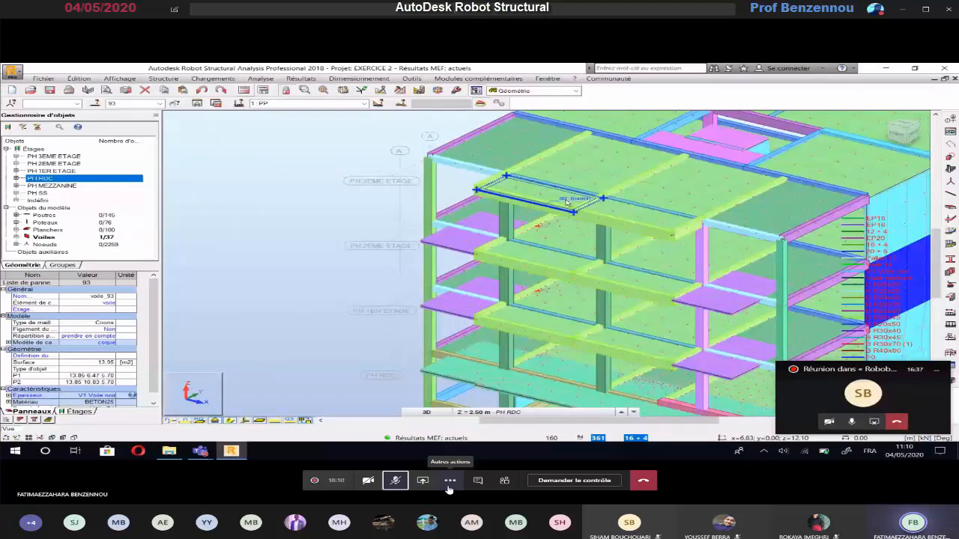
scroll(568, 203, "up", 1)
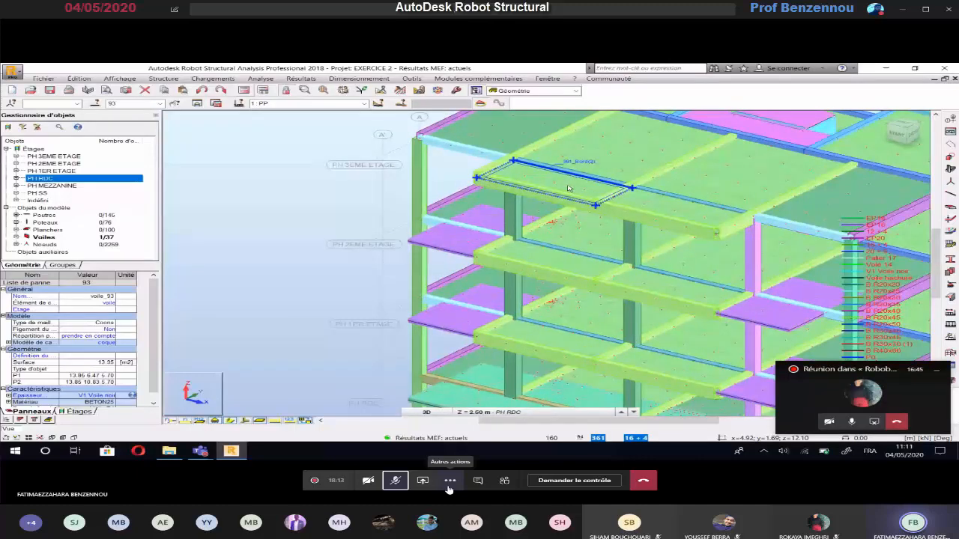
left_click(568, 188)
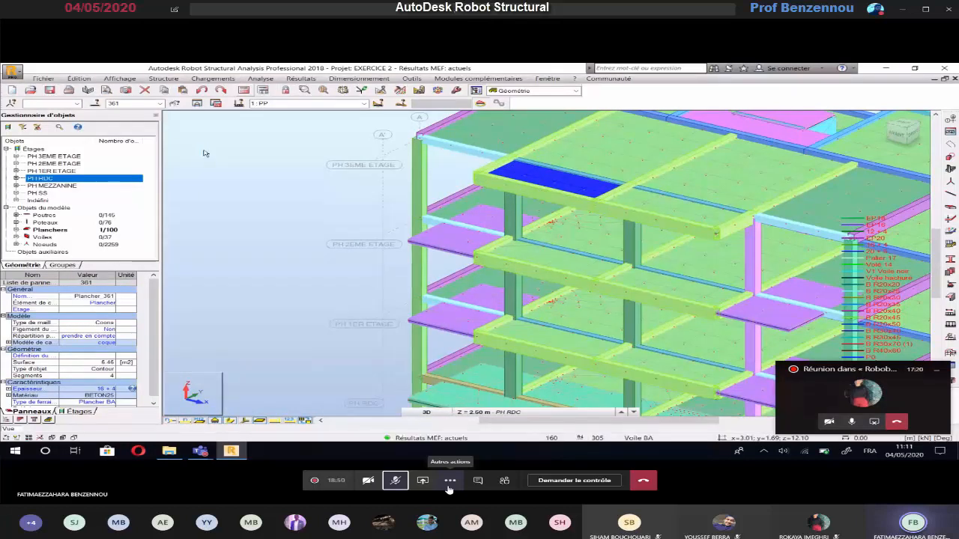
Step: Rerun the calculation, continuing past the type 3 instability at node 1177, and highlight the elements not assigned to any storey
left_click(261, 79)
left_click(292, 116)
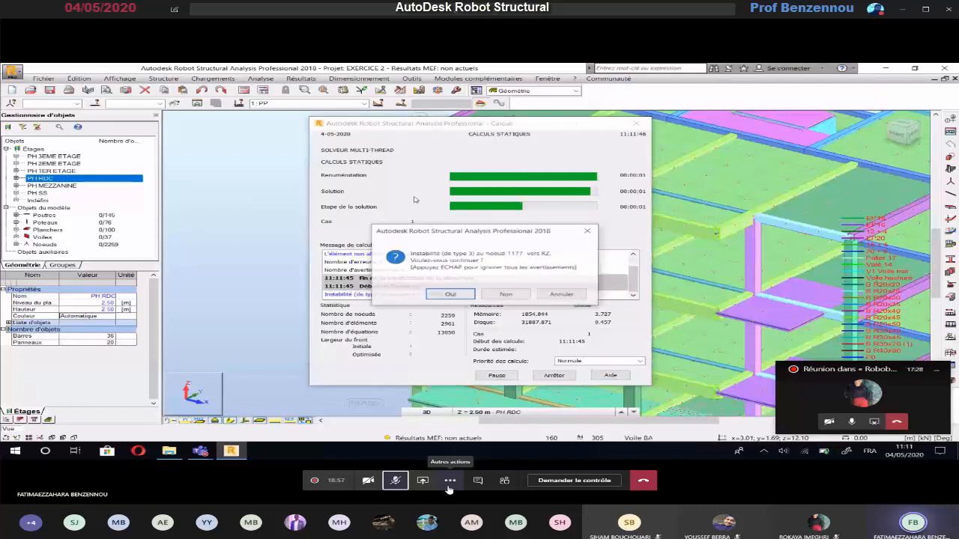
left_click(452, 294)
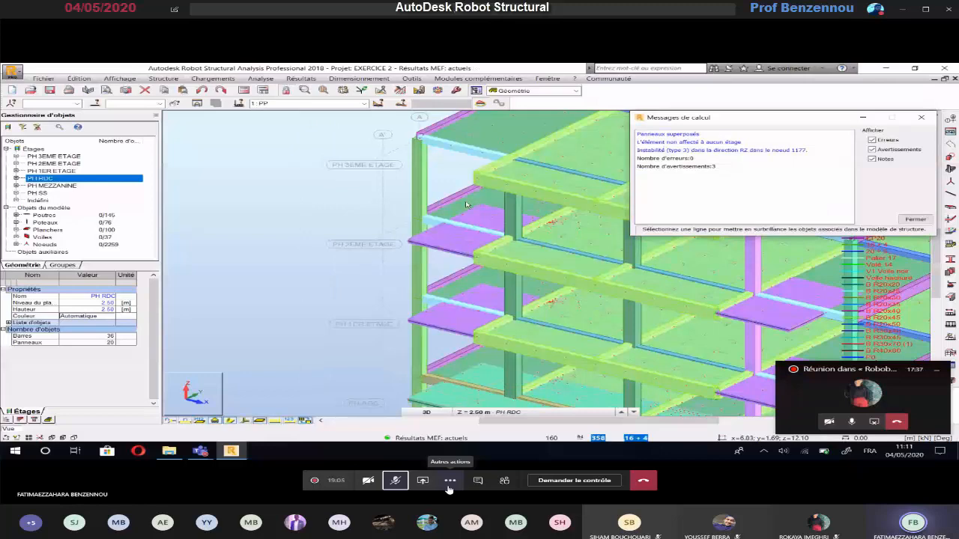
scroll(466, 204, "down", 3)
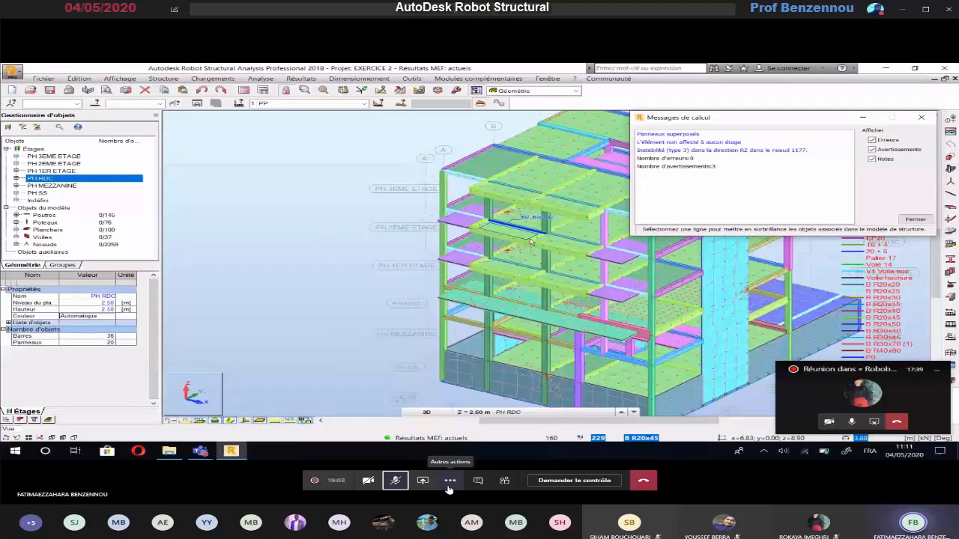
left_click(649, 142)
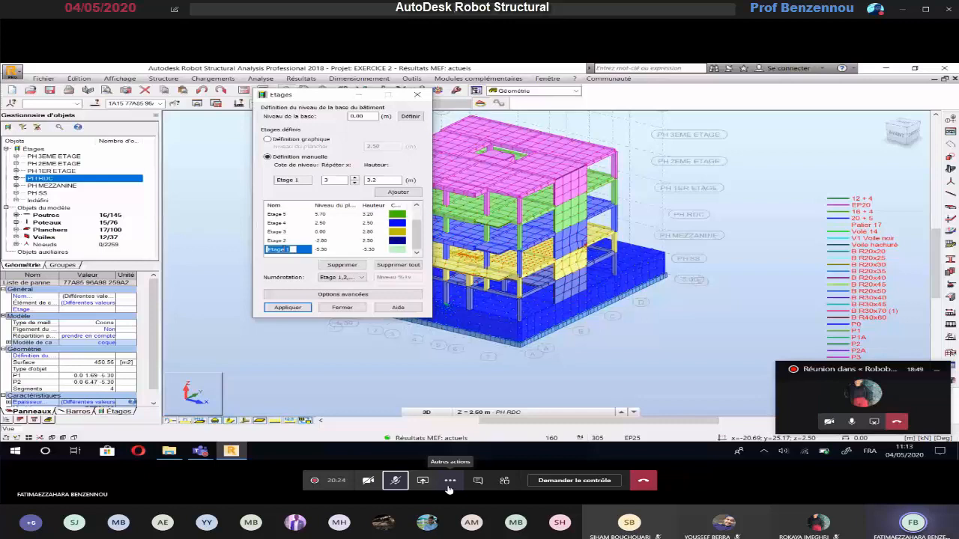
Step: Rename the storey at level -5.30 as SS and the one at level -2.80 as PH SS
type("SS")
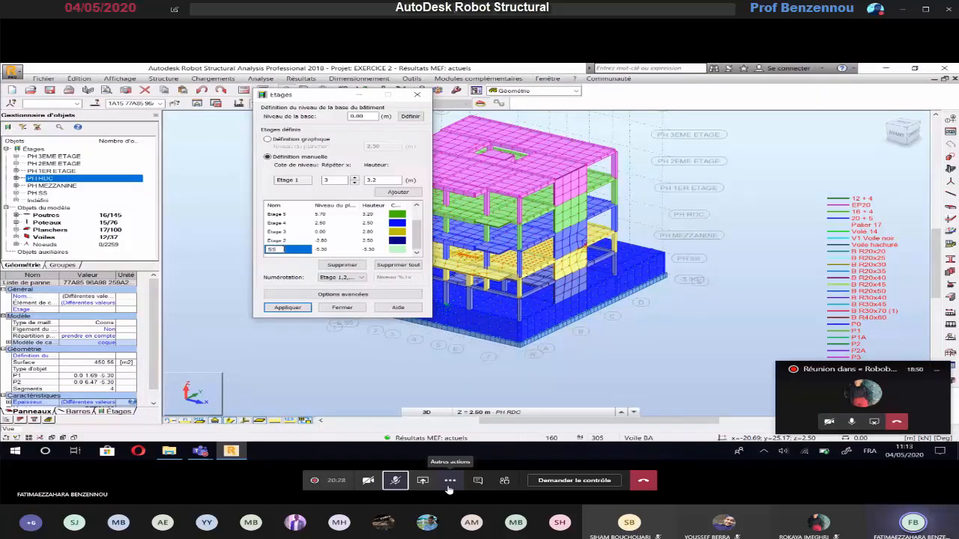
double_click(283, 240)
type("P")
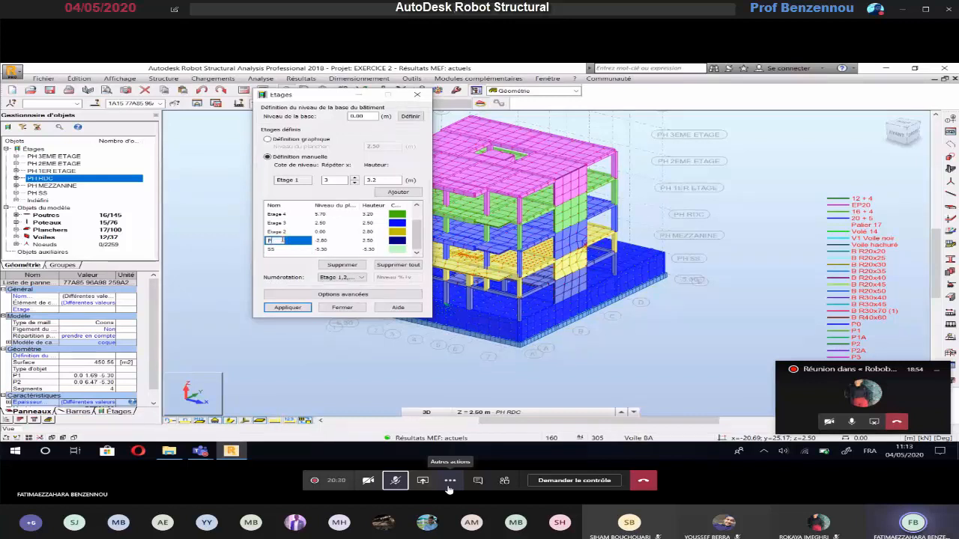
type("H SS")
key("Return")
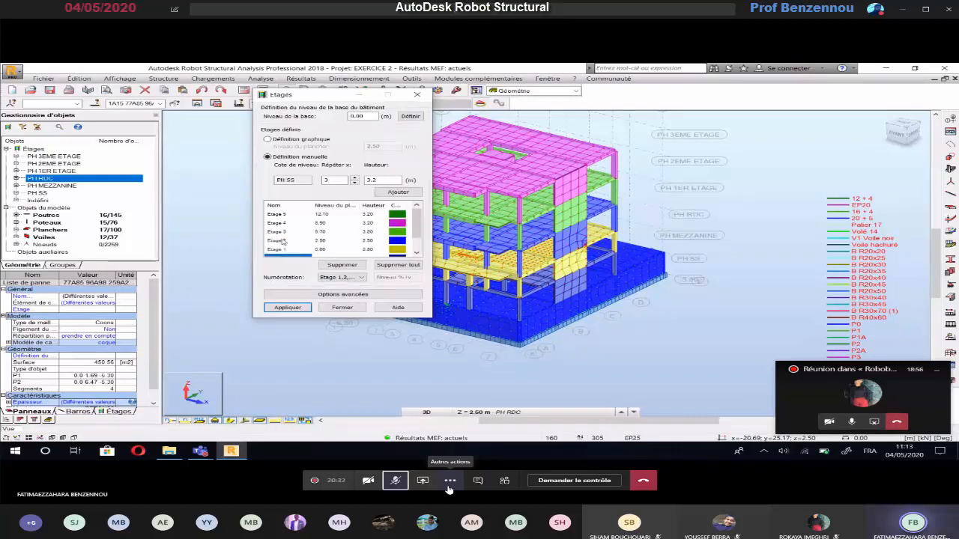
Step: Rename the storey at level 0.00 as PH MEZZANINE and the one at level 2.50 as PH RDC
left_click(279, 251)
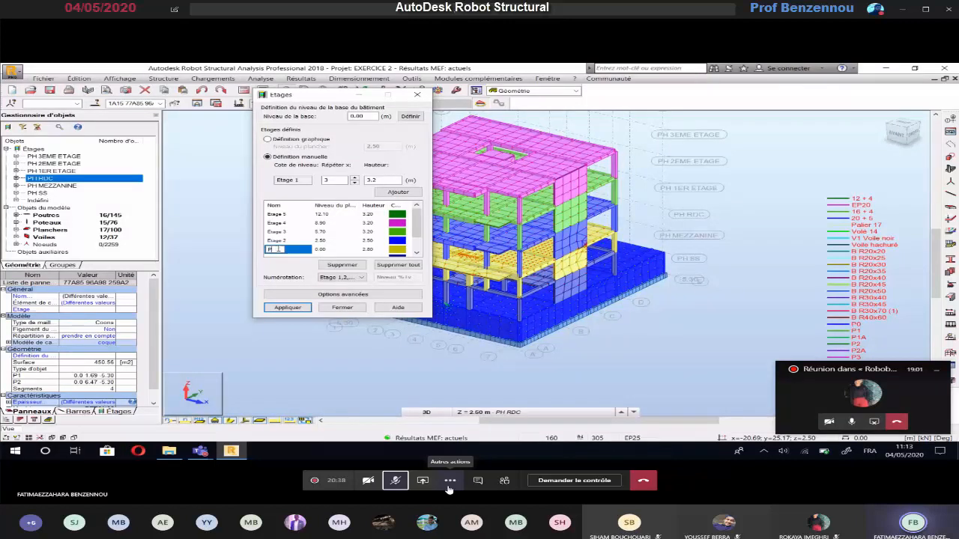
type("PH MEZZANINE")
key("Return")
left_click(284, 240)
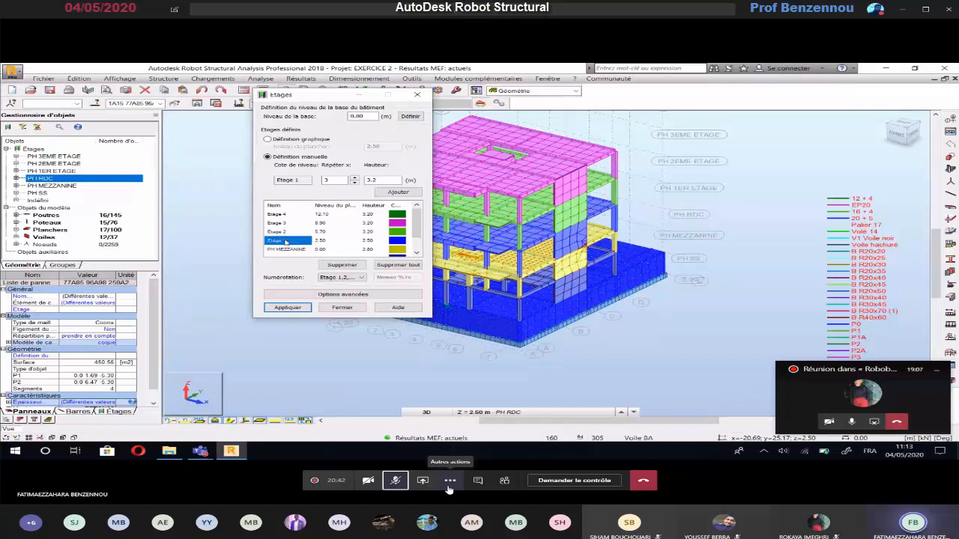
type("PH RDC")
key("Return")
Step: Rename the storey at level 5.70 as PH 1ER ETAGE and the one at level 8.90 as PH 2EME ETAGE
double_click(285, 231)
type("PH 1ER ETAG")
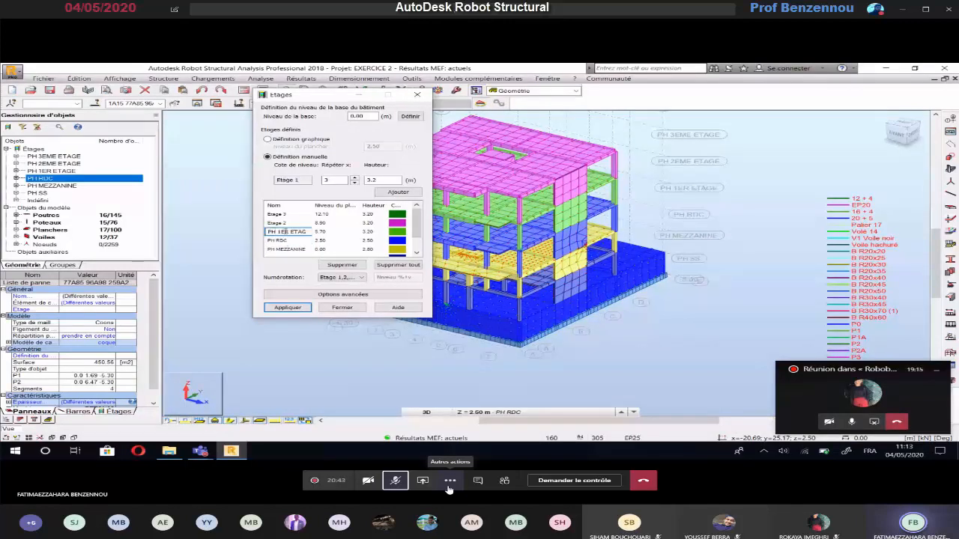
type("E")
key("Return")
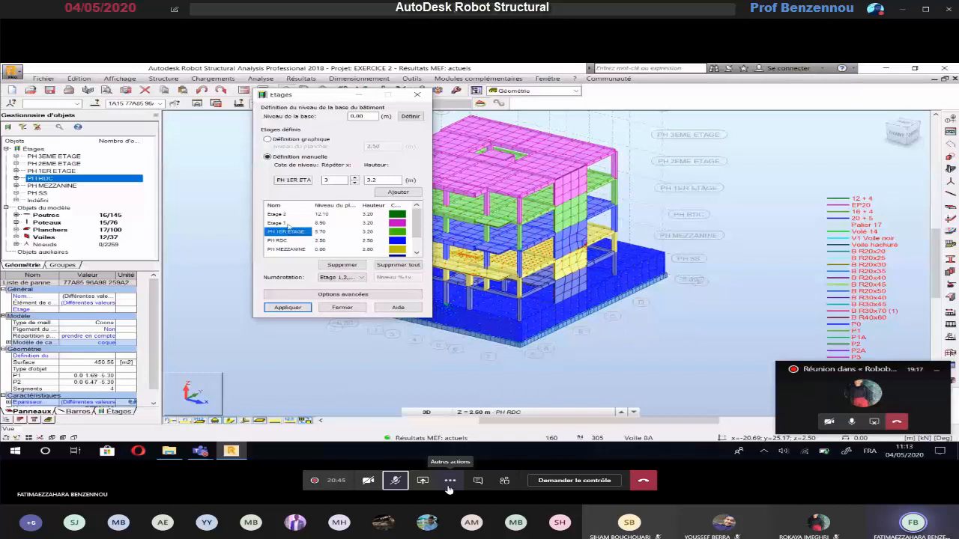
left_click(289, 224)
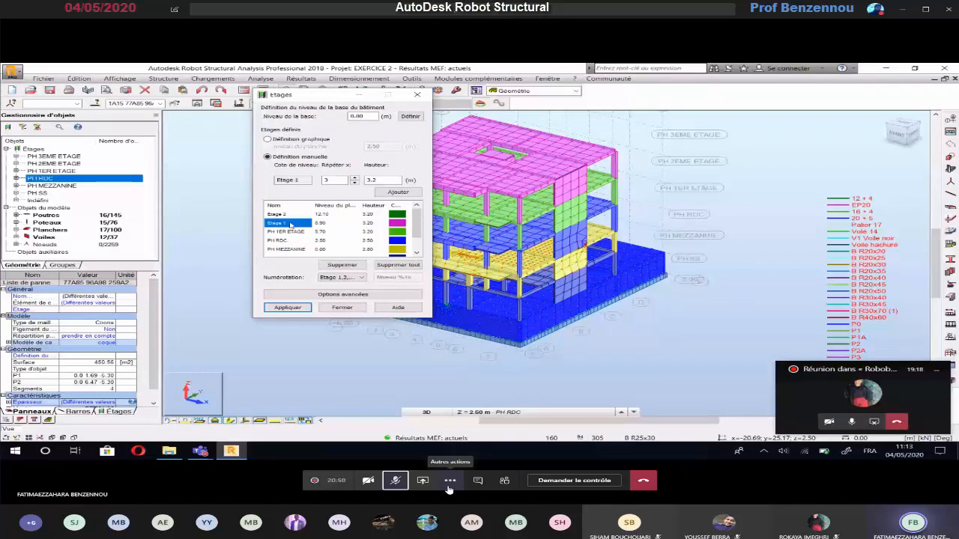
left_click(289, 223)
type("PH 2EME")
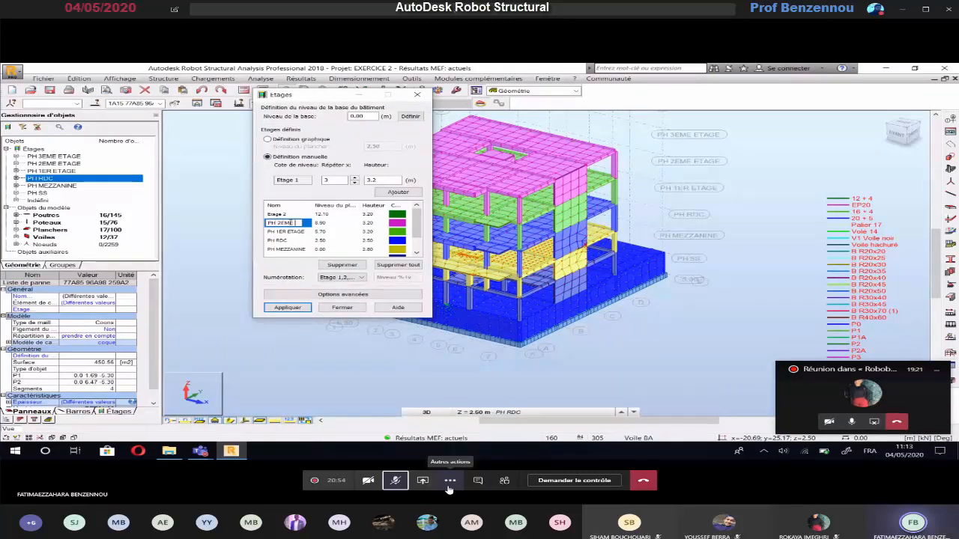
type(" ETAGE")
Step: Rename the storey at level 12.10 as PH 3EME ETAGE and close the storey definition
left_click(278, 215)
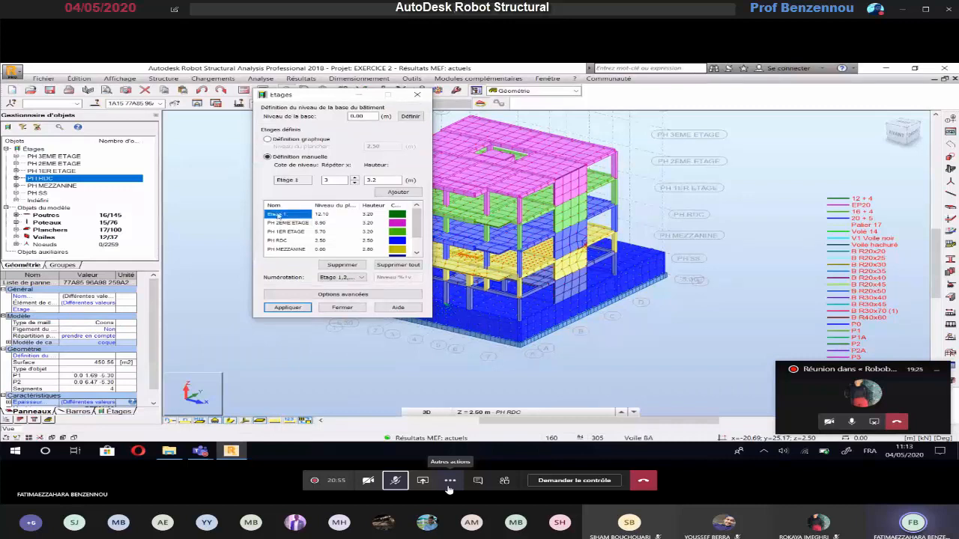
left_click(278, 215)
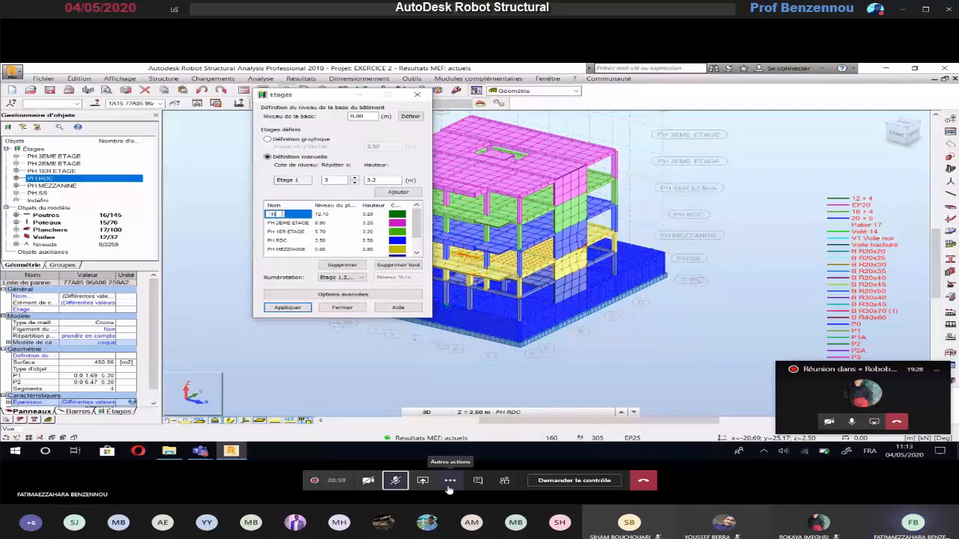
type("PH 3EME ETAGE")
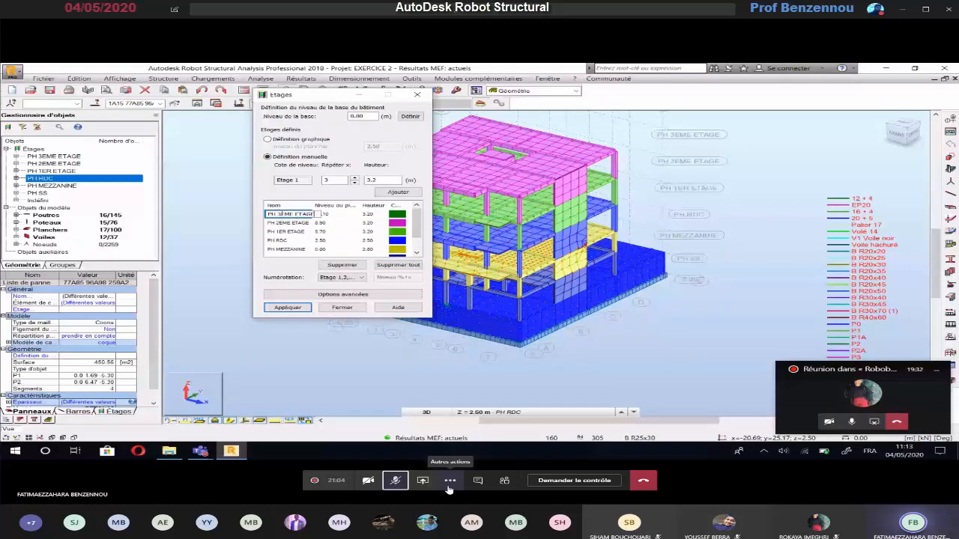
key("Return")
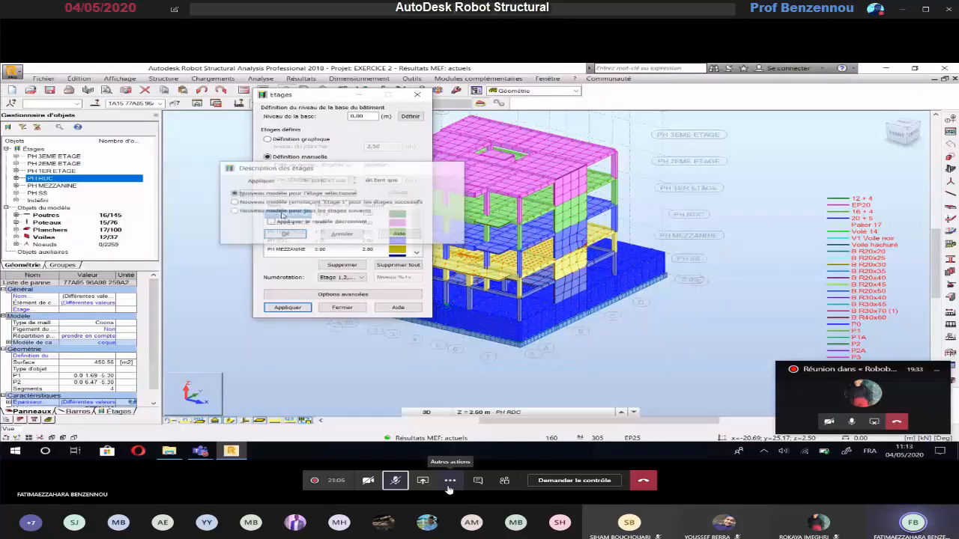
left_click(341, 308)
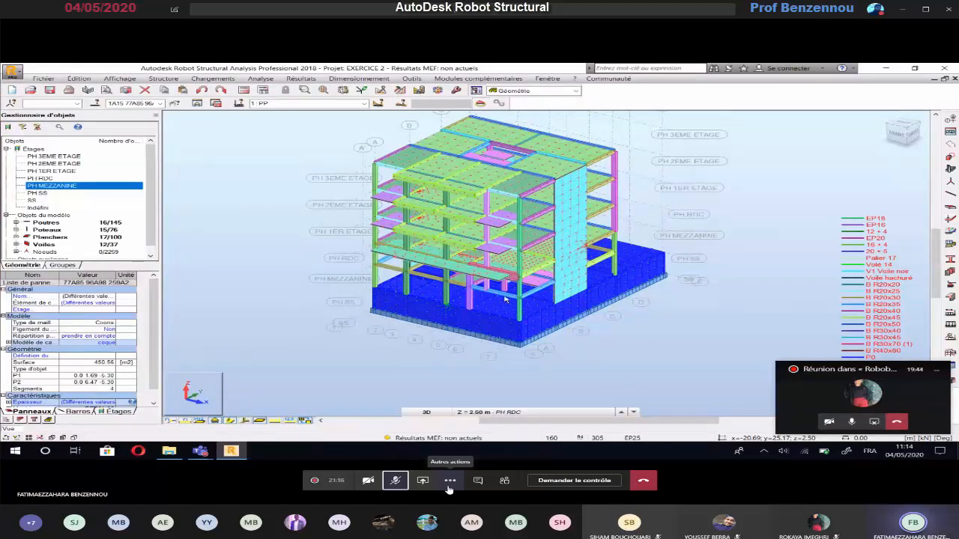
Step: Select storey PH SS and rerun the calculation, continuing past the type 3 instability at node 1177 and closing the calculation messages
middle_click_drag(506, 300, 636, 304, "shift")
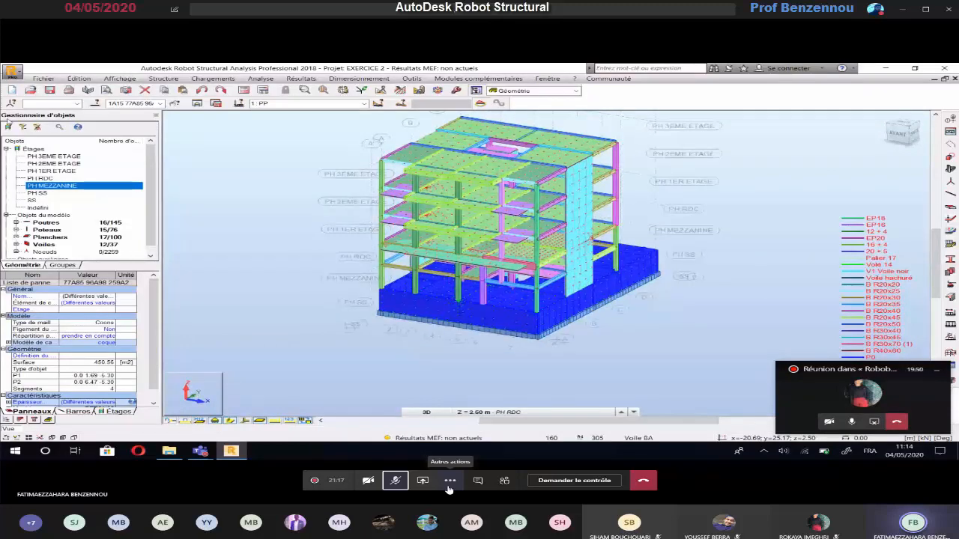
left_click(37, 193)
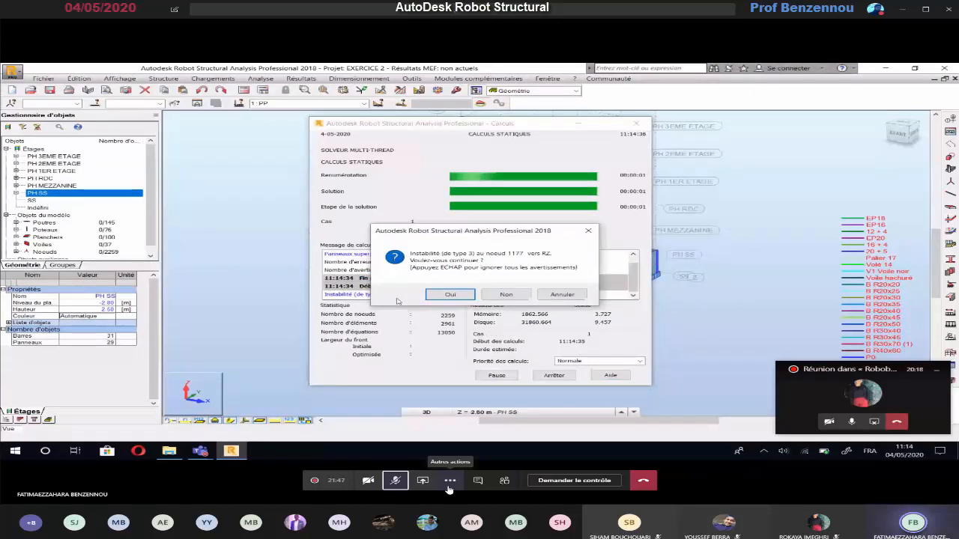
left_click(447, 294)
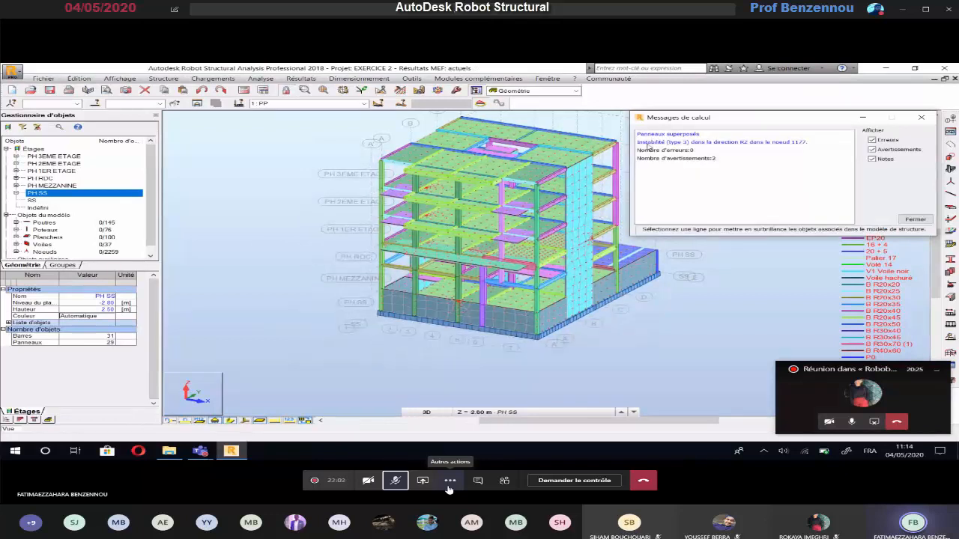
left_click(920, 117)
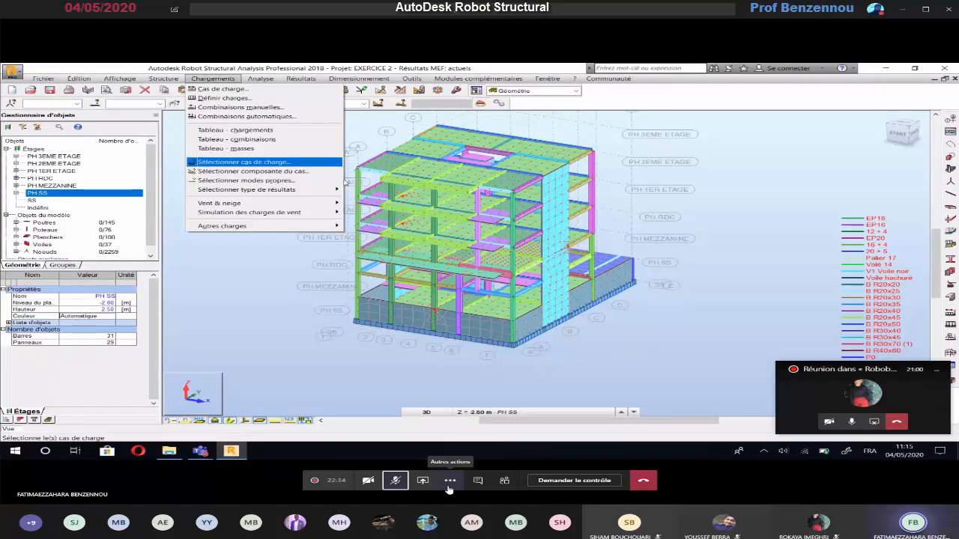
Step: Convert load cases 1, 2, 4 and 6 to global masses in X and Y with coefficient 1 in the calculation options
left_click(346, 182)
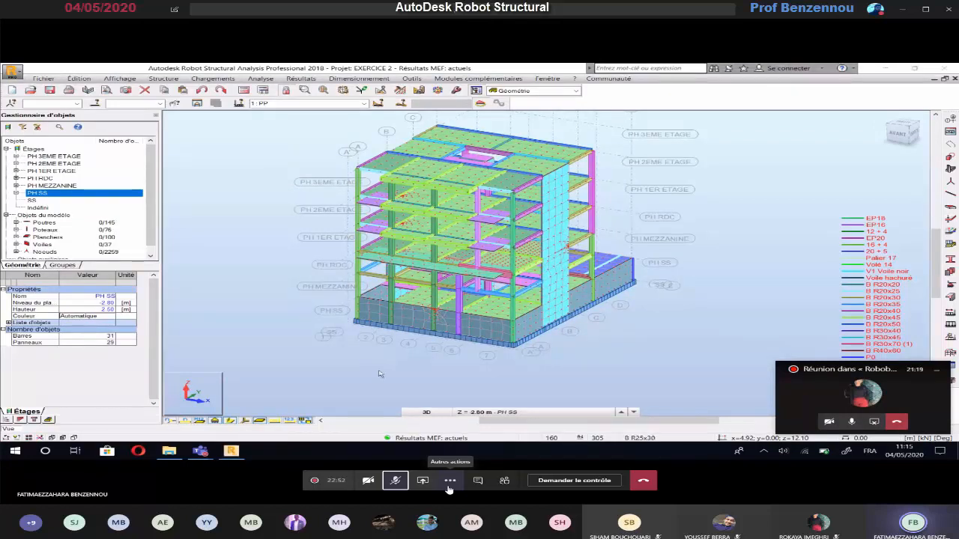
left_click(262, 79)
left_click(252, 102)
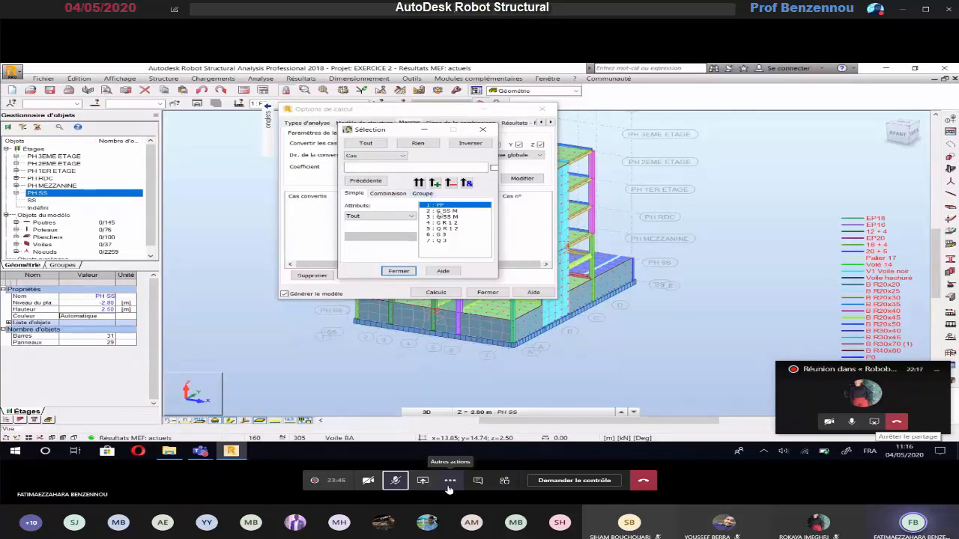
left_click(439, 211, "ctrl")
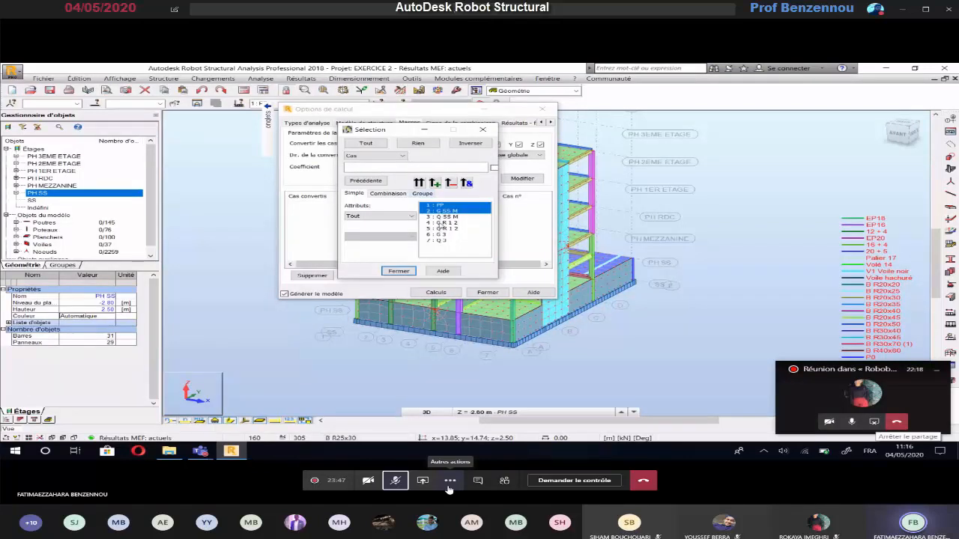
left_click(440, 223, "ctrl")
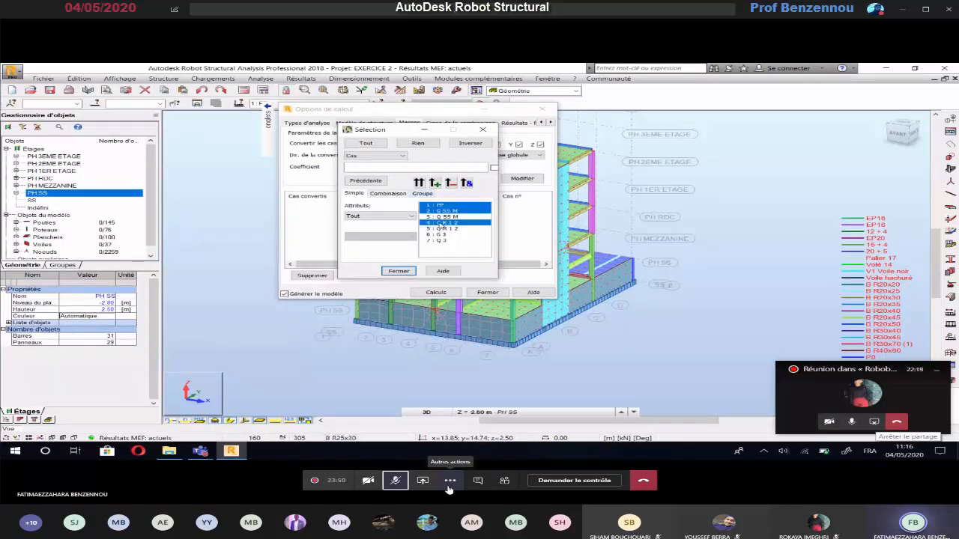
left_click(442, 234, "ctrl")
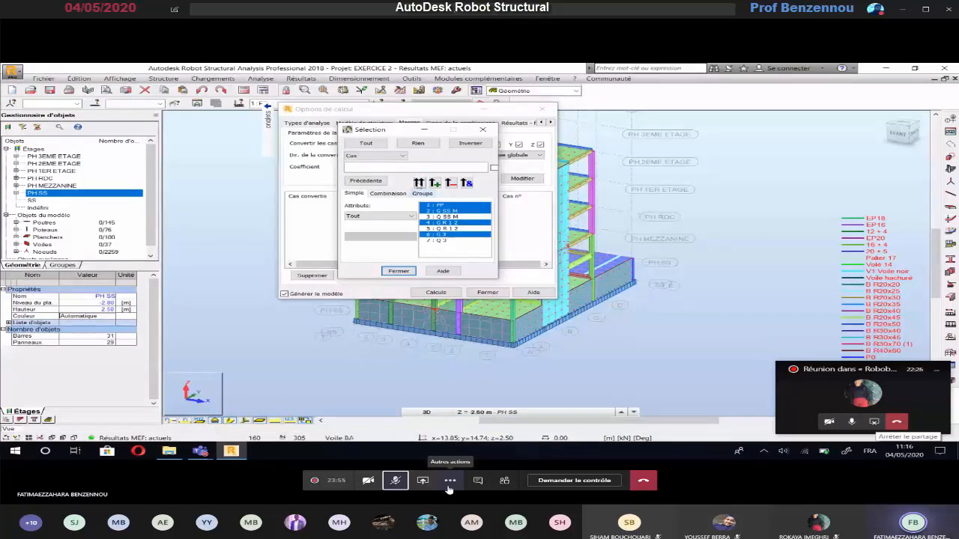
left_click(420, 185)
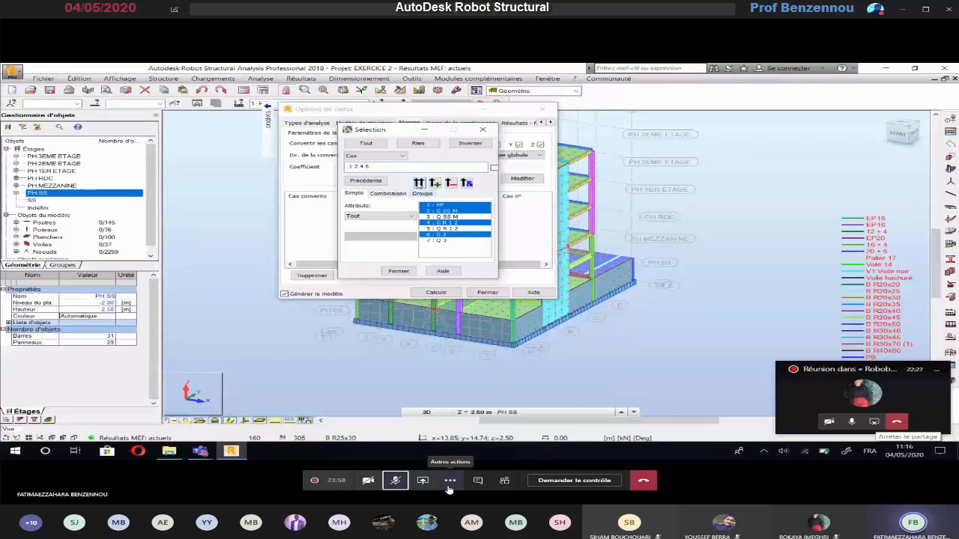
left_click(399, 270)
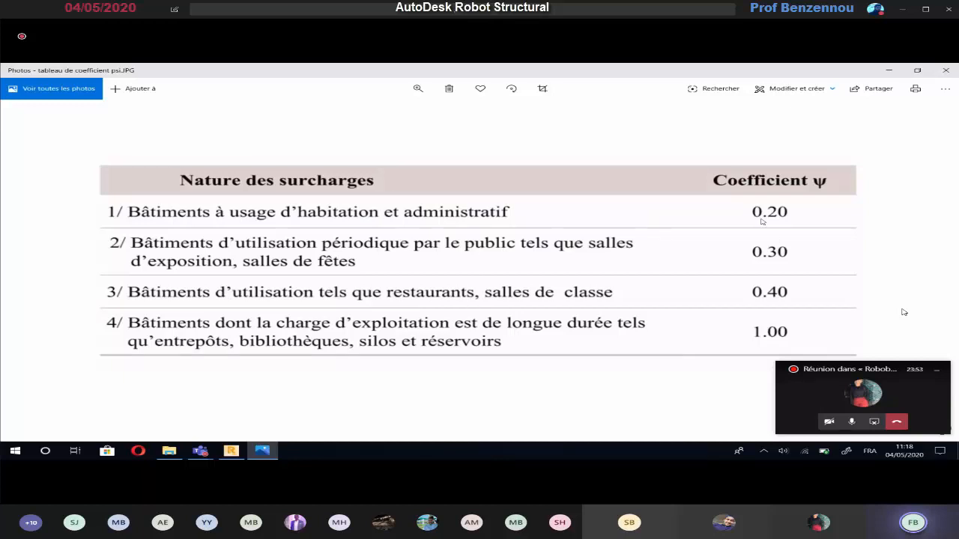
Step: Close the psi coefficient table image, return to Robot, and add the mass conversion of cases 3, 5 and 7 with coefficient 0.2
right_click(262, 448)
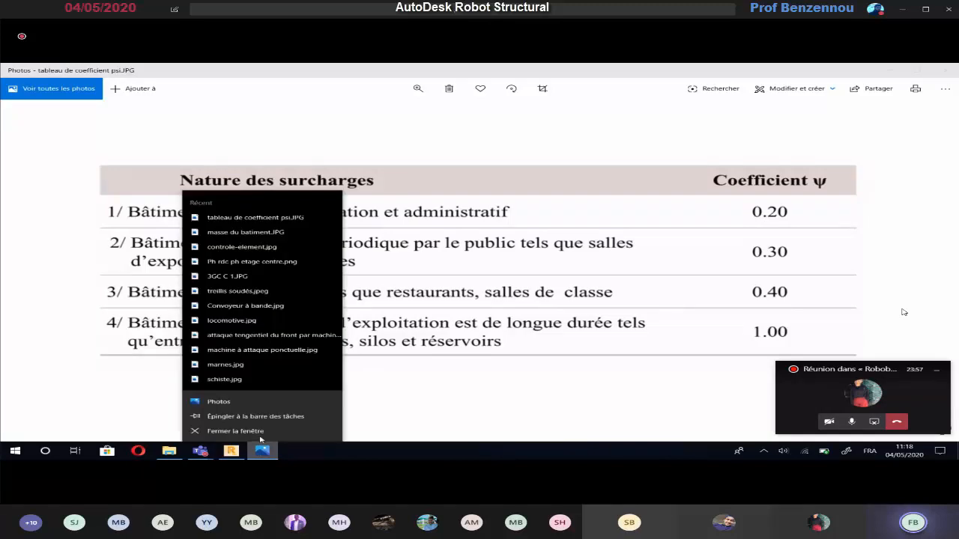
left_click(236, 431)
left_click(230, 450)
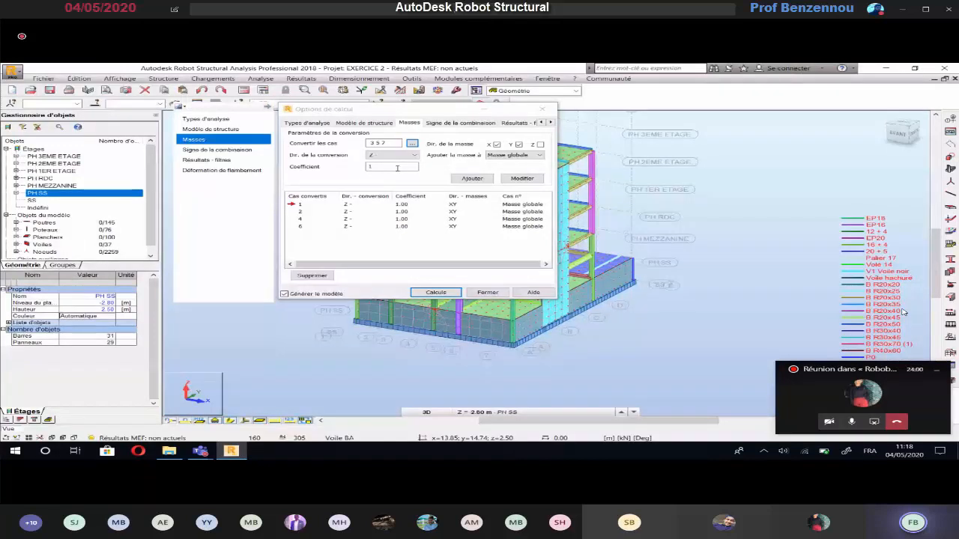
double_click(392, 167)
type("0.2")
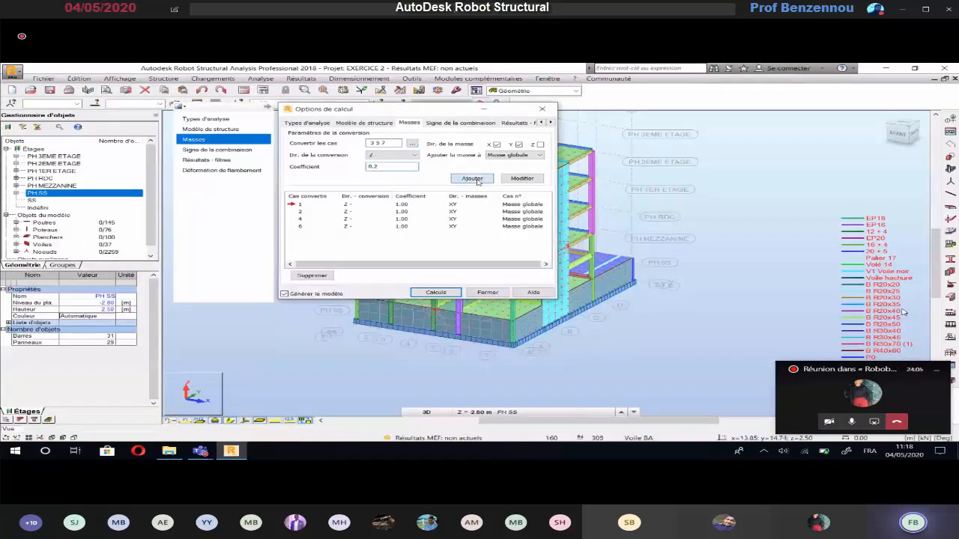
left_click(473, 178)
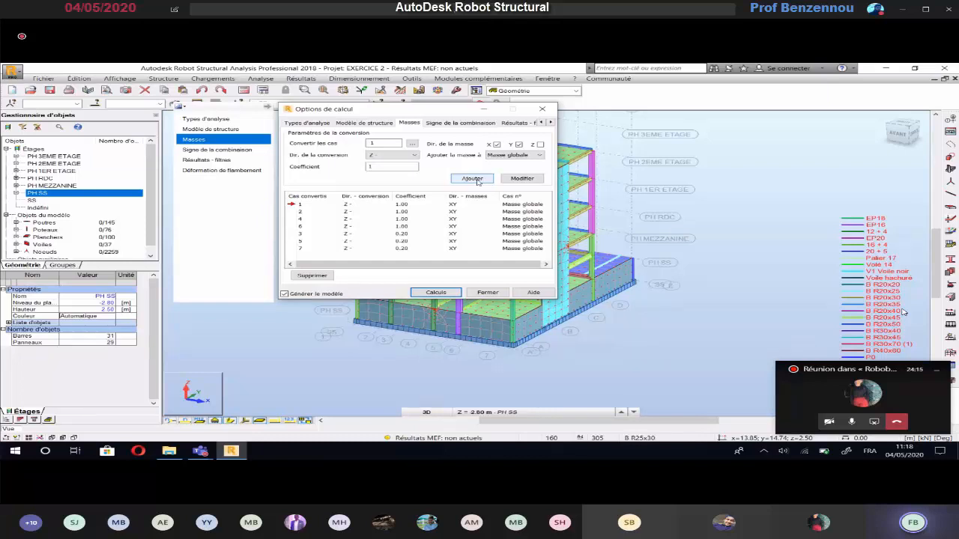
Step: Create a new modal analysis case named Modale with a mass matrix concentrated with rotations (Concentrées avec rotations)
left_click(325, 124)
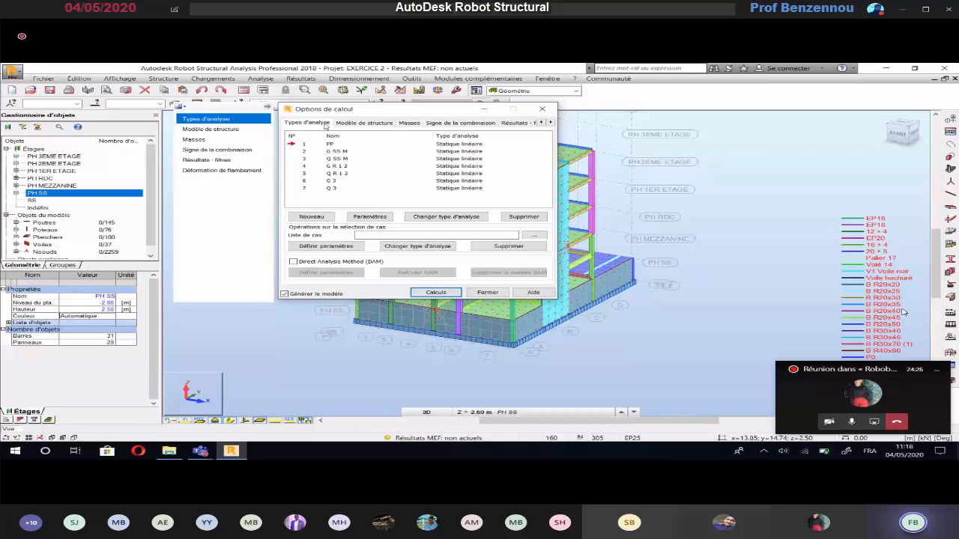
left_click(319, 219)
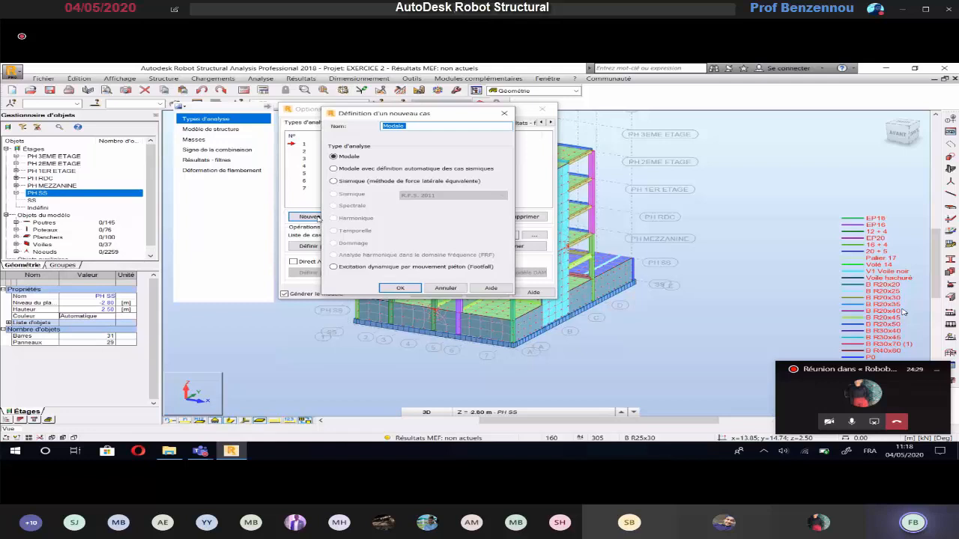
left_click(400, 288)
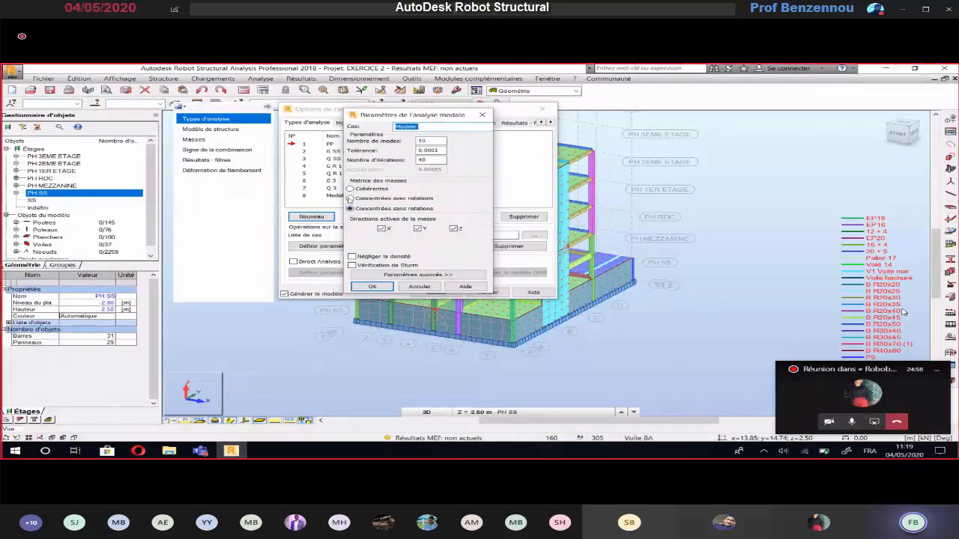
left_click(350, 198)
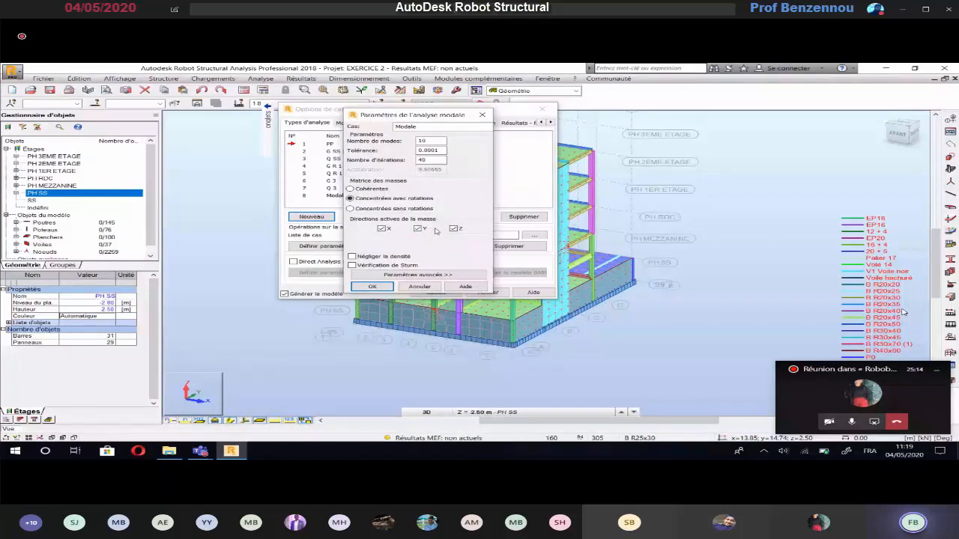
Step: Deactivate the Z mass direction for the modal case and enable both density neglect and Sturm verification
left_click(454, 228)
left_click(352, 257)
left_click(352, 266)
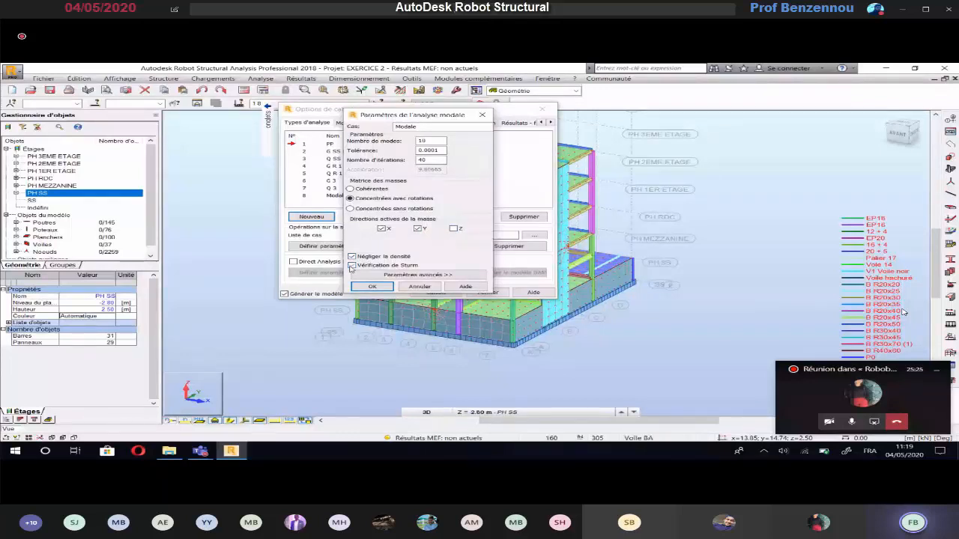
Step: Limit the modal analysis to 90 % participating mass, enable damping calculation according to PS92, and confirm the parameters
left_click(389, 276)
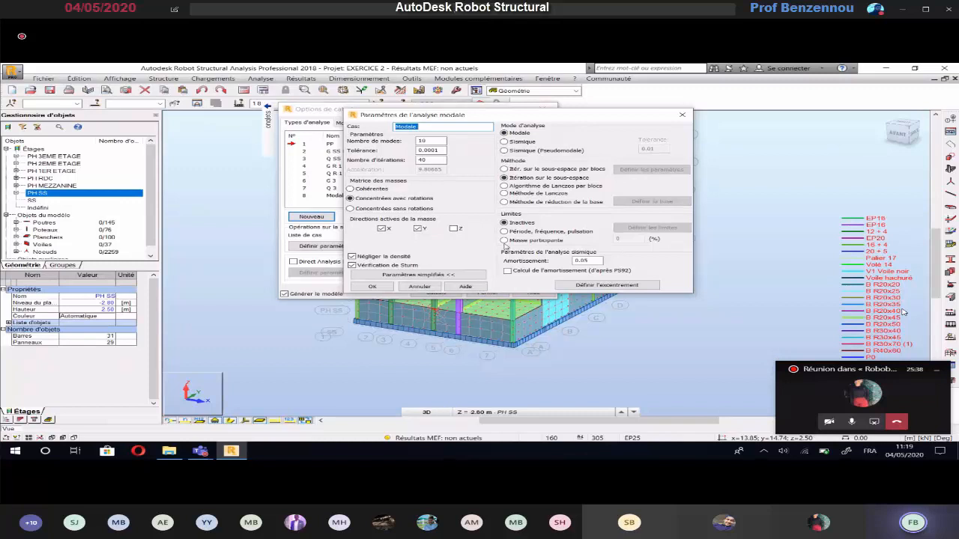
left_click(504, 241)
left_click(628, 239)
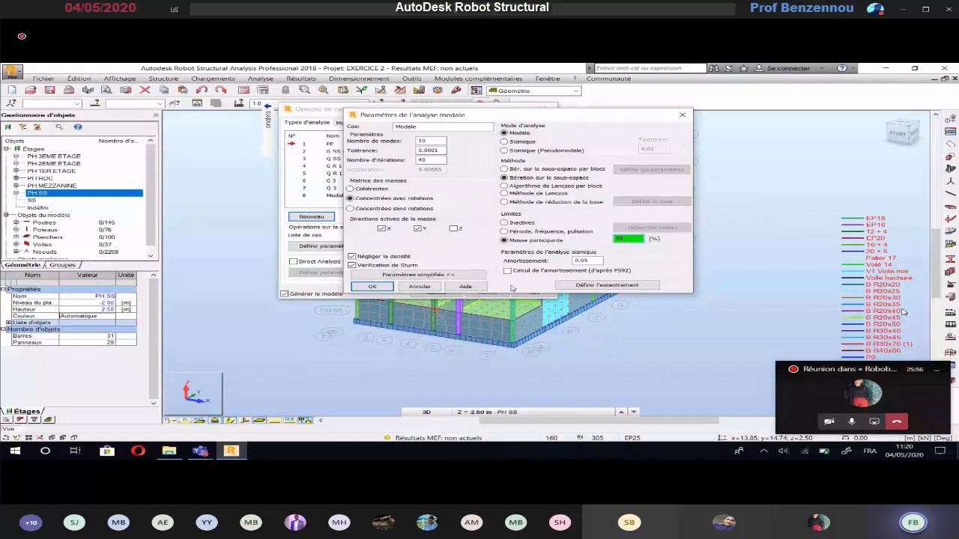
left_click(603, 272)
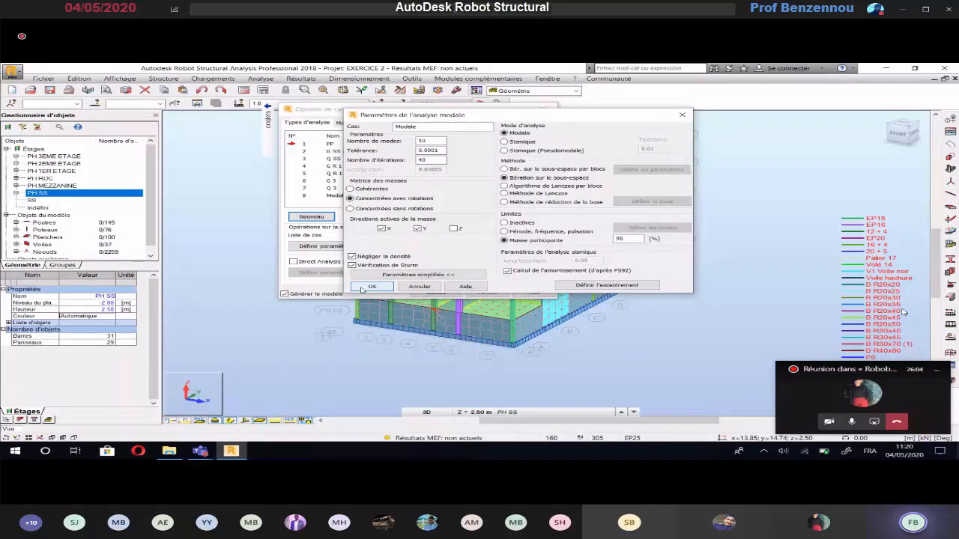
left_click(364, 288)
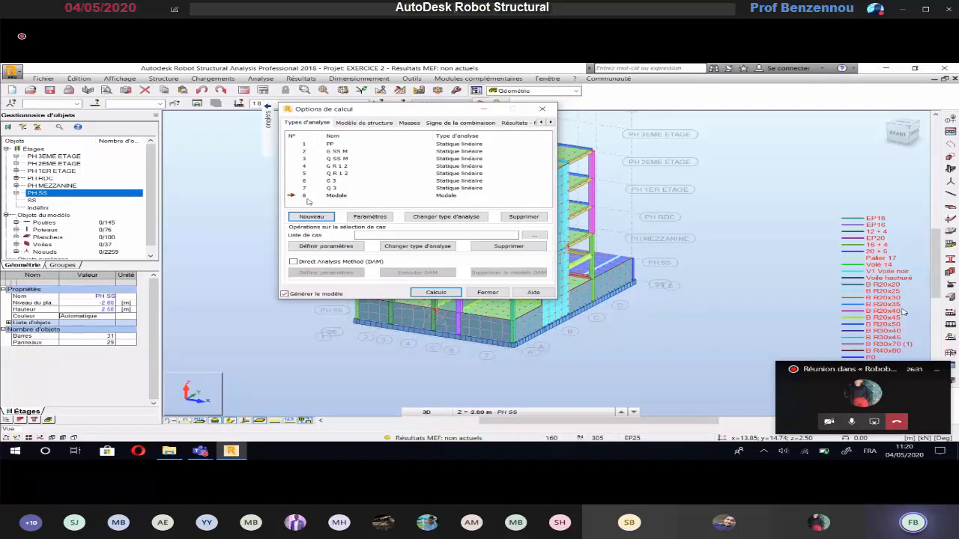
Step: Create a new seismic analysis case (Sismique) according to R.P.S. 2011 and name it EX
left_click(311, 217)
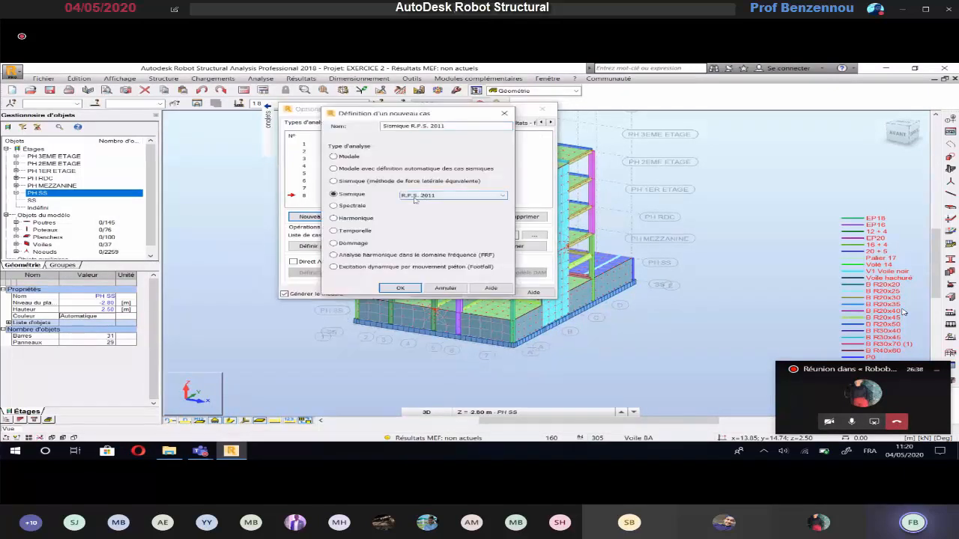
left_click(411, 289)
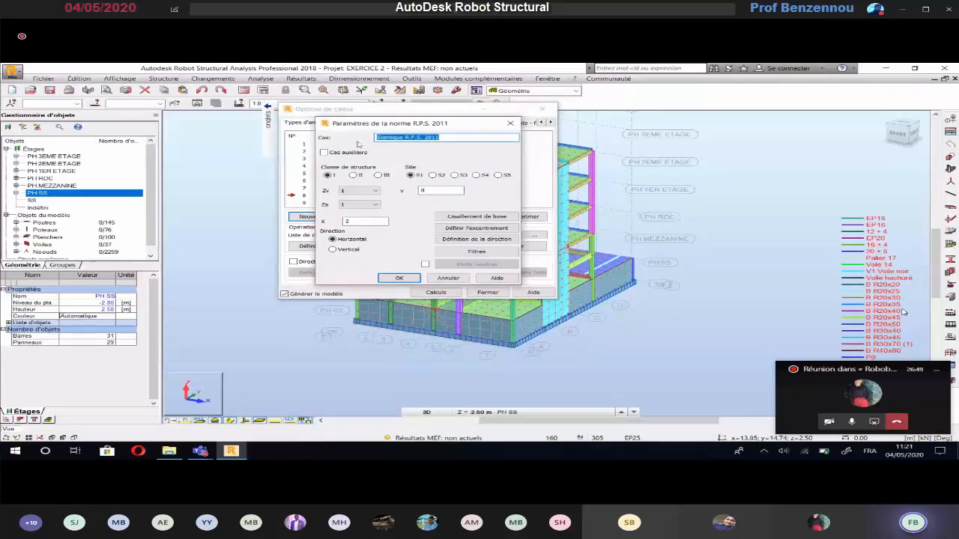
type("EX")
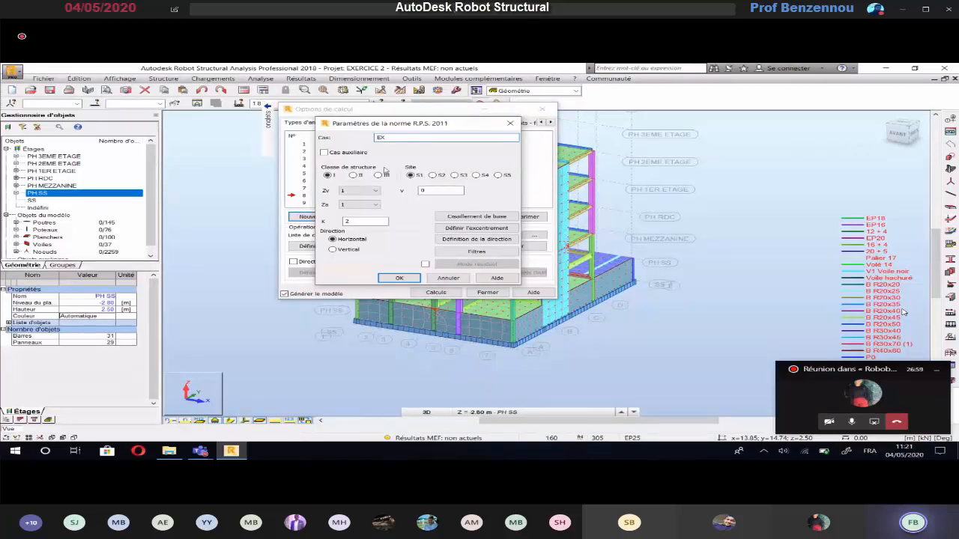
Step: Open RPS 2011.pdf from the desktop, enlarge its window and go to page 27
key("super+d")
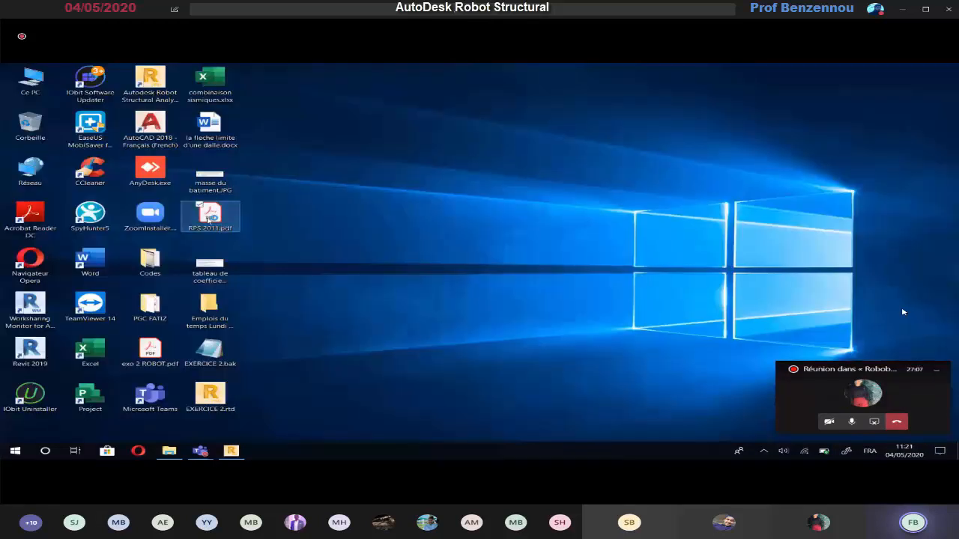
double_click(210, 216)
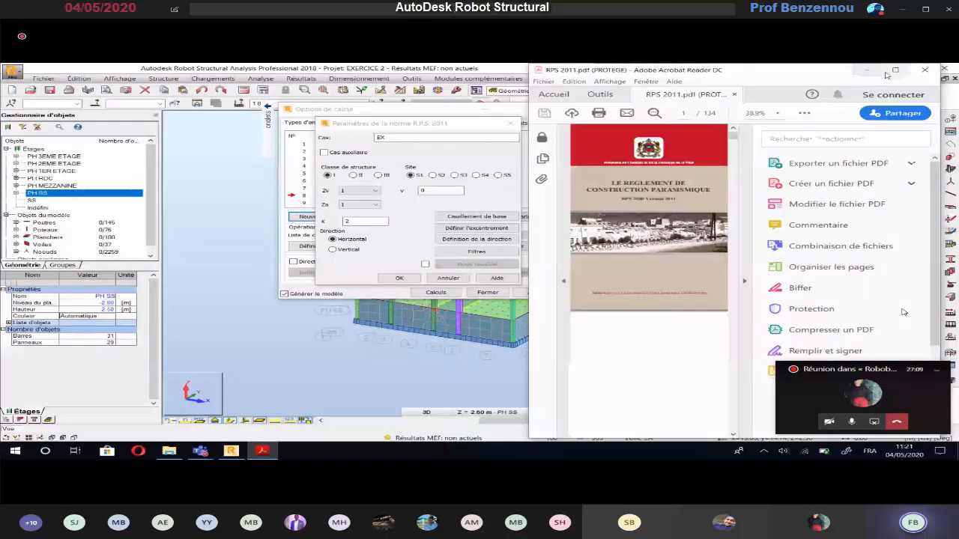
left_click_drag(910, 95, 382, 92)
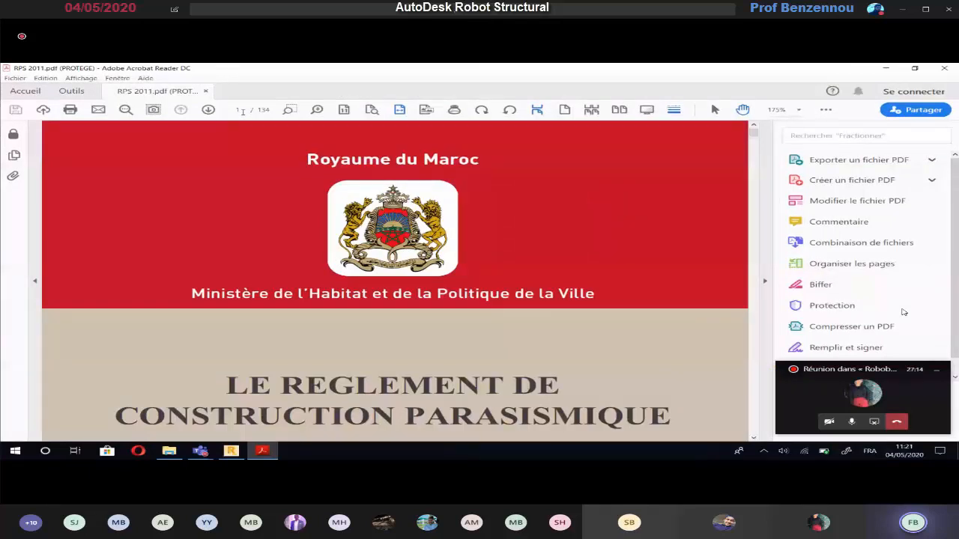
type("27")
key("Return")
scroll(252, 260, "up", 5)
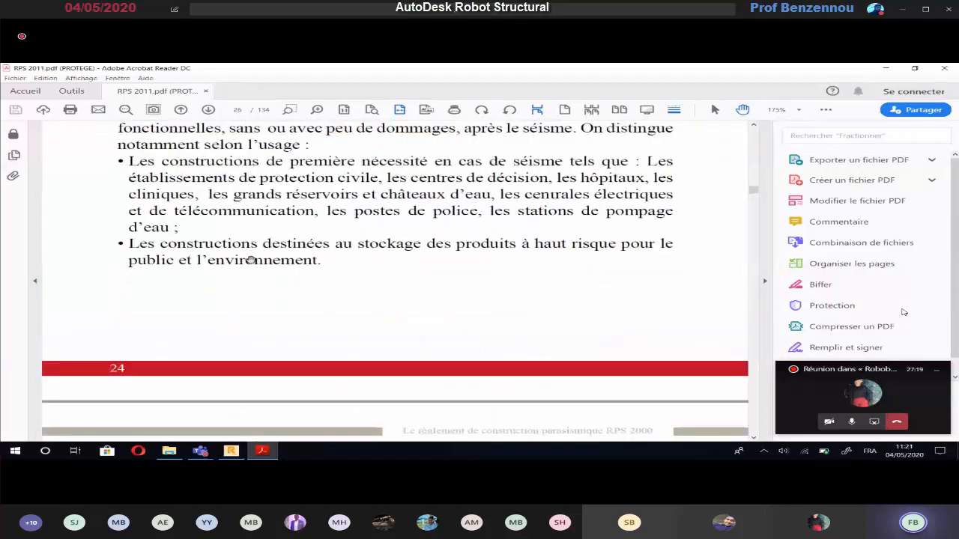
Step: Check the building class definitions in section 3.1.1, return to Robot and set the EX case's structure class to III
scroll(252, 260, "up", 2)
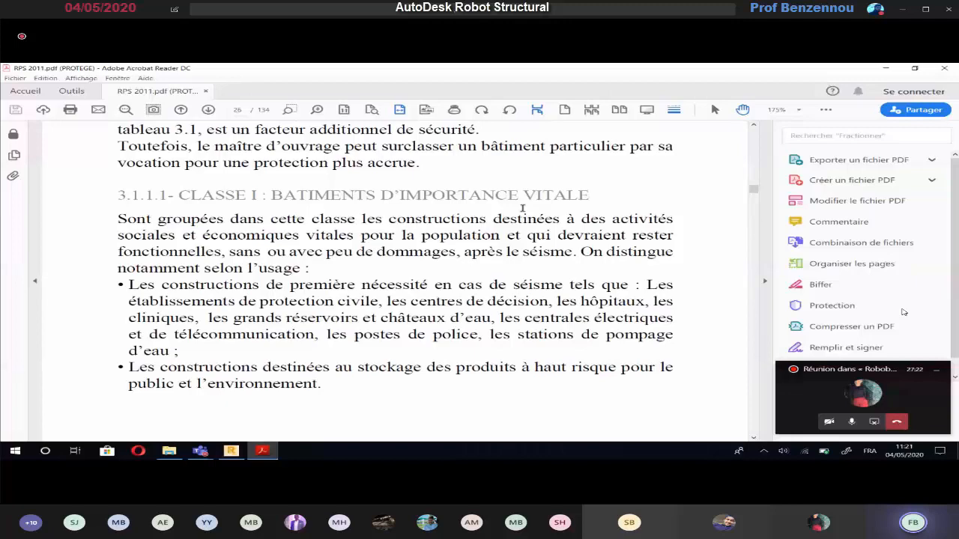
scroll(523, 209, "down", 1)
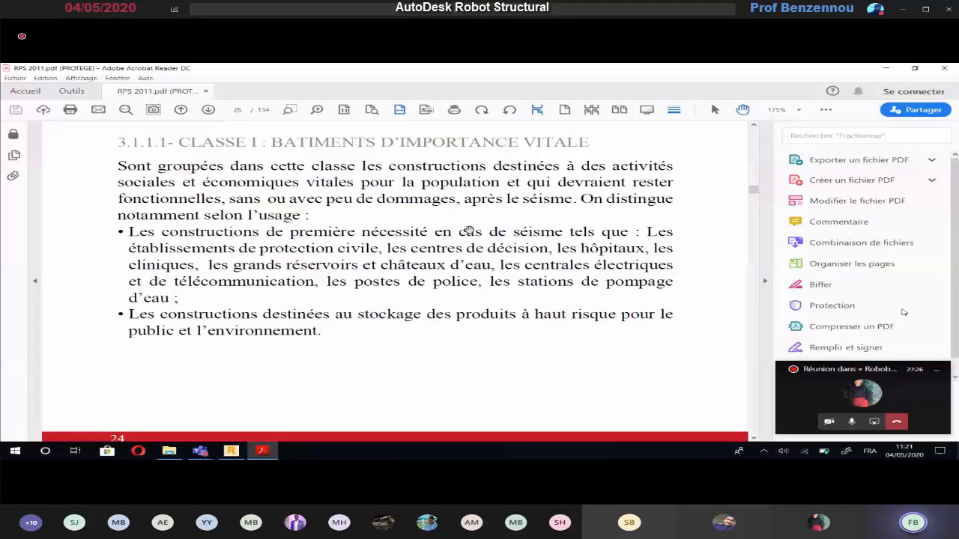
scroll(469, 229, "down", 5)
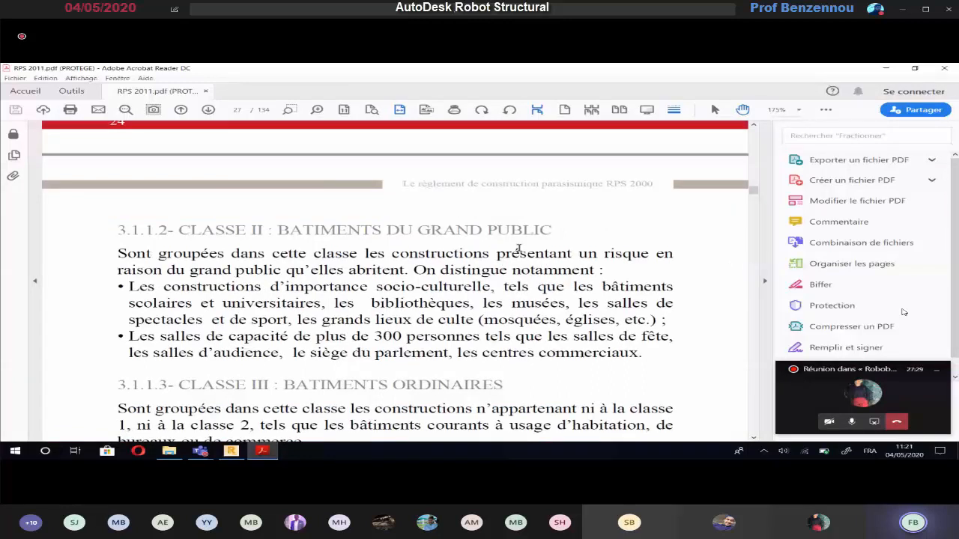
scroll(518, 250, "down", 1)
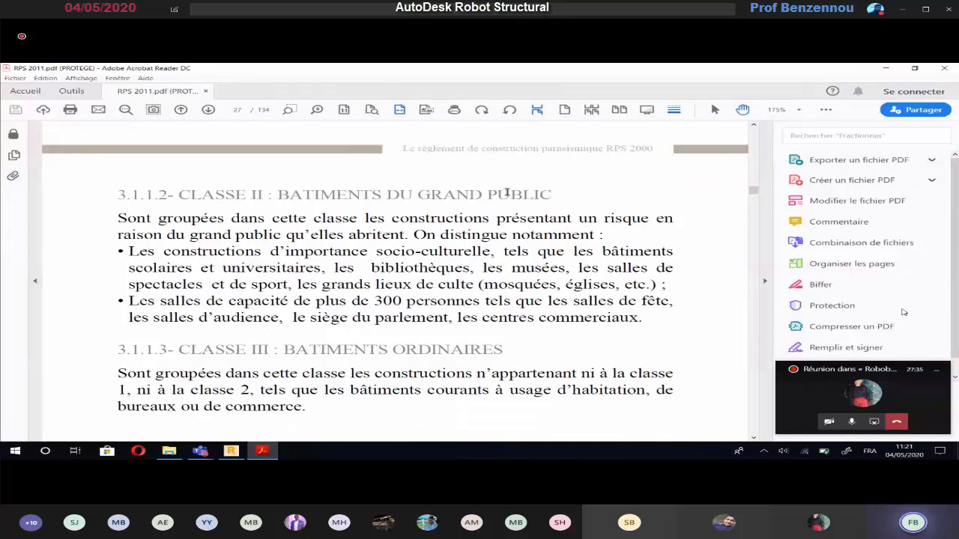
scroll(397, 297, "down", 2)
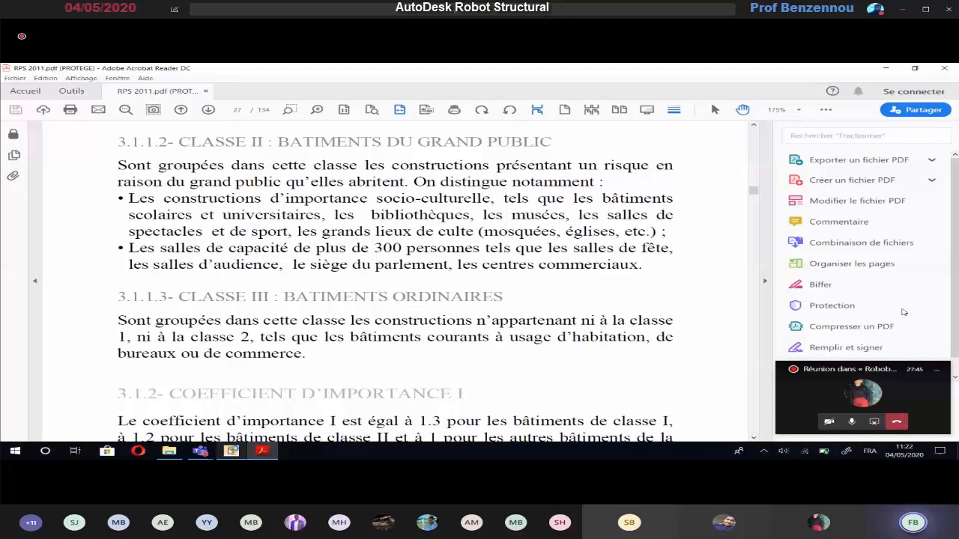
left_click(231, 450)
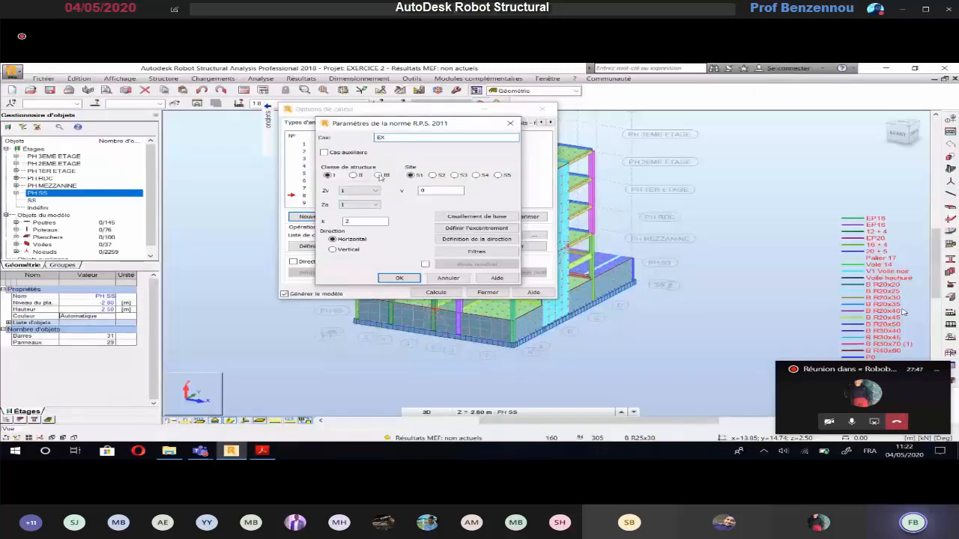
left_click(379, 176)
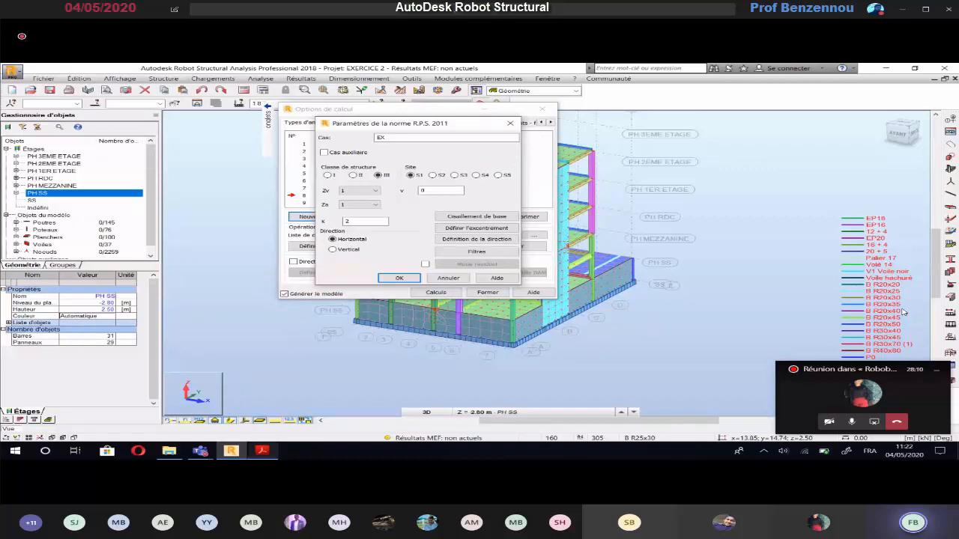
Step: Switch to RPS 2011.pdf, go to page 44 and examine the site coefficients in Tableau 5.2
left_click(262, 451)
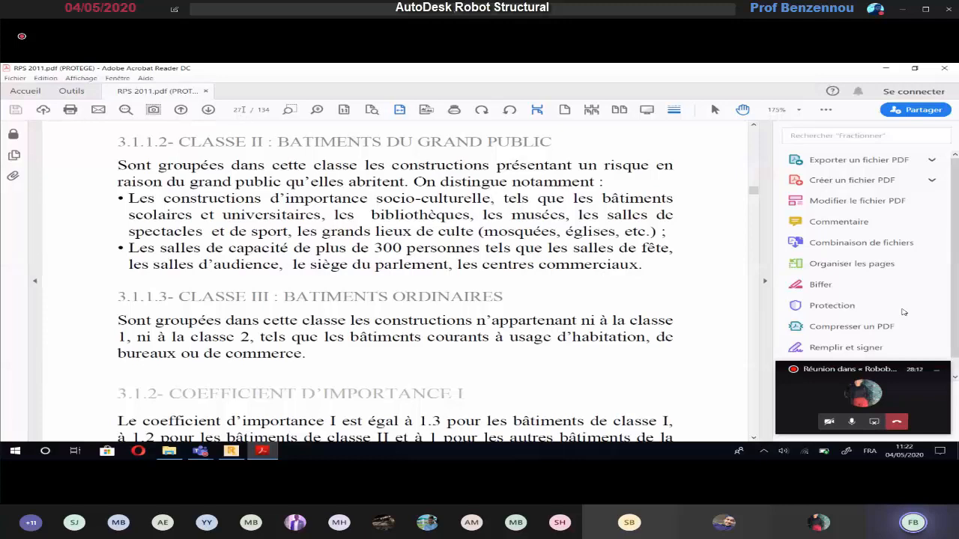
type("44")
key("Return")
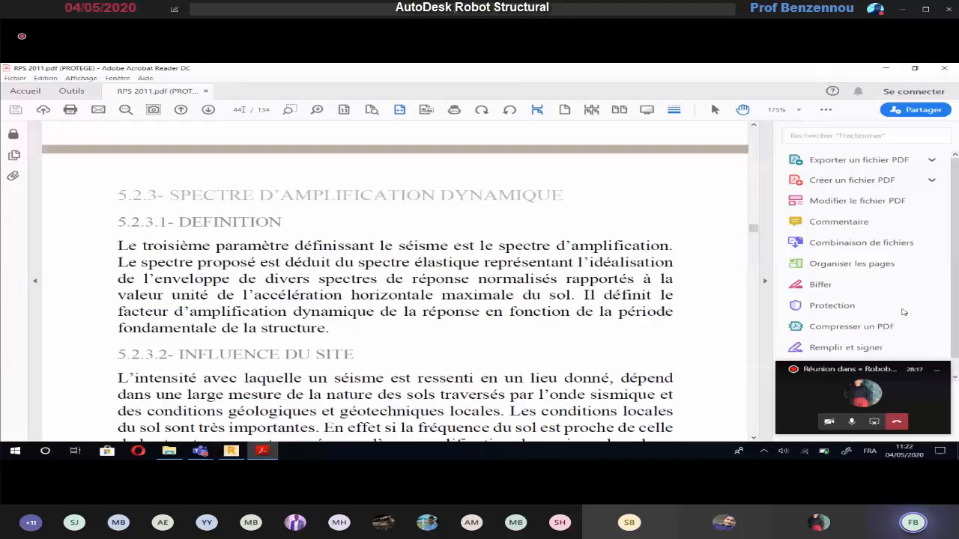
scroll(328, 274, "down", 5)
scroll(328, 274, "down", 3)
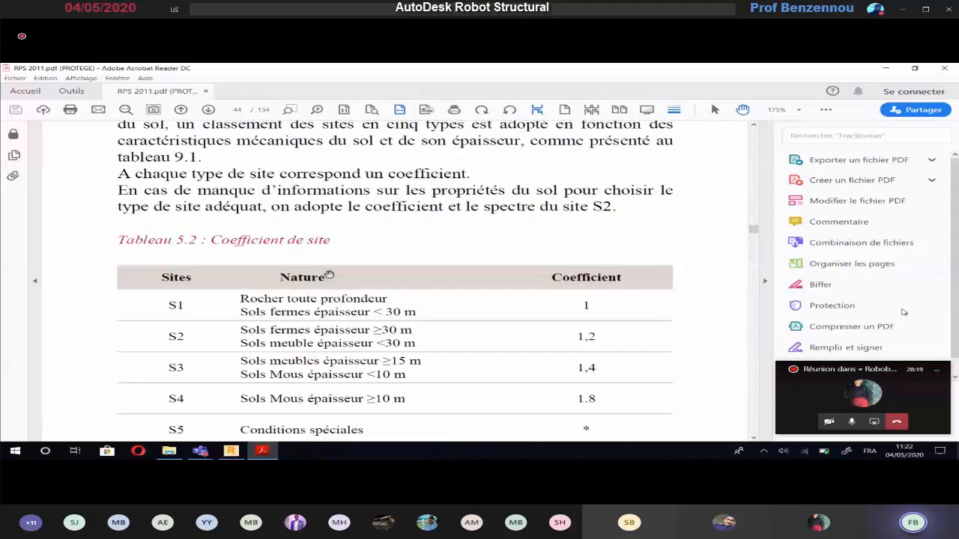
scroll(329, 275, "down", 1)
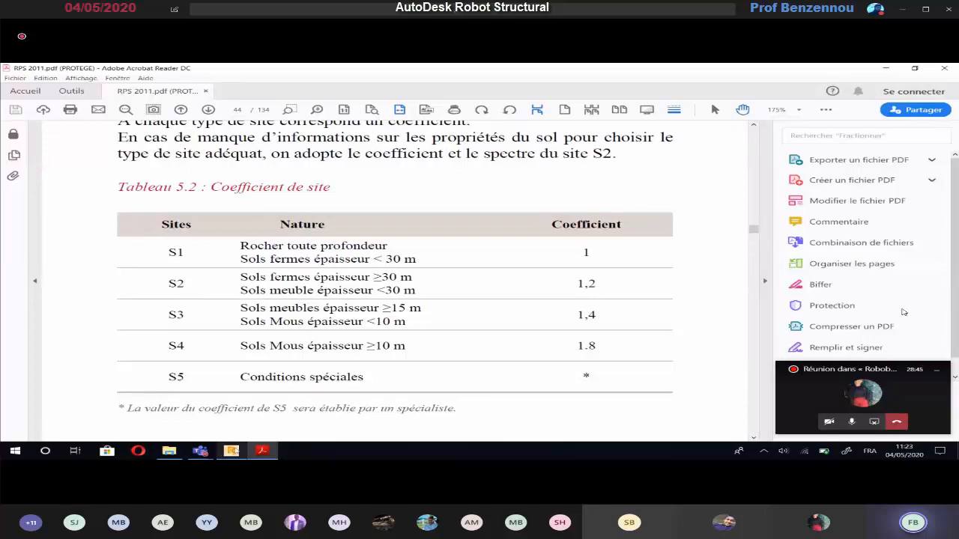
Step: Return to Robot and set the site type of the EX case to S2
left_click(231, 450)
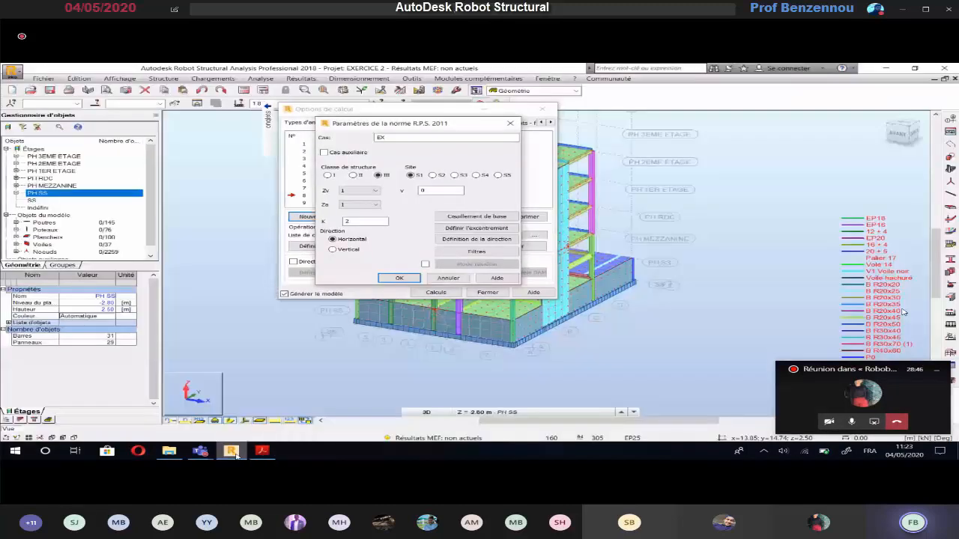
left_click(261, 451)
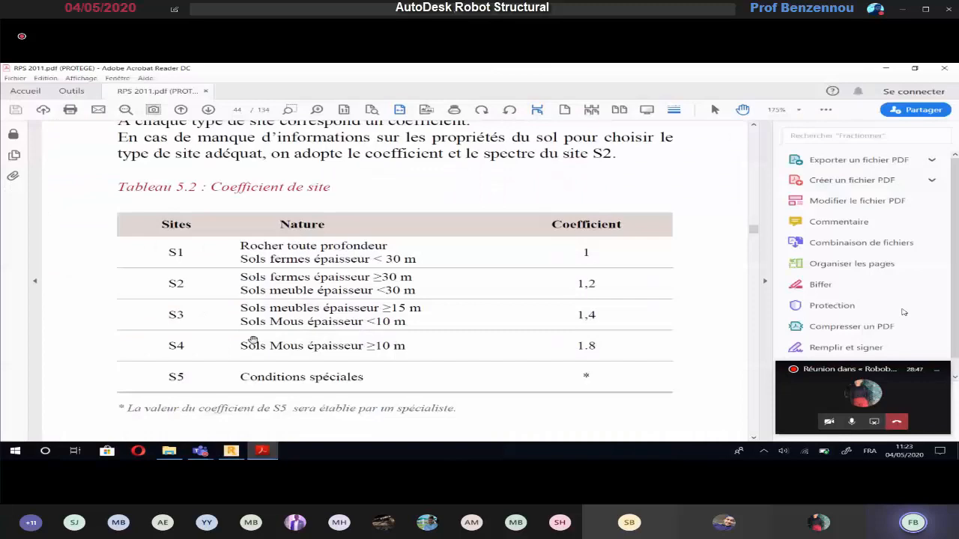
left_click(230, 450)
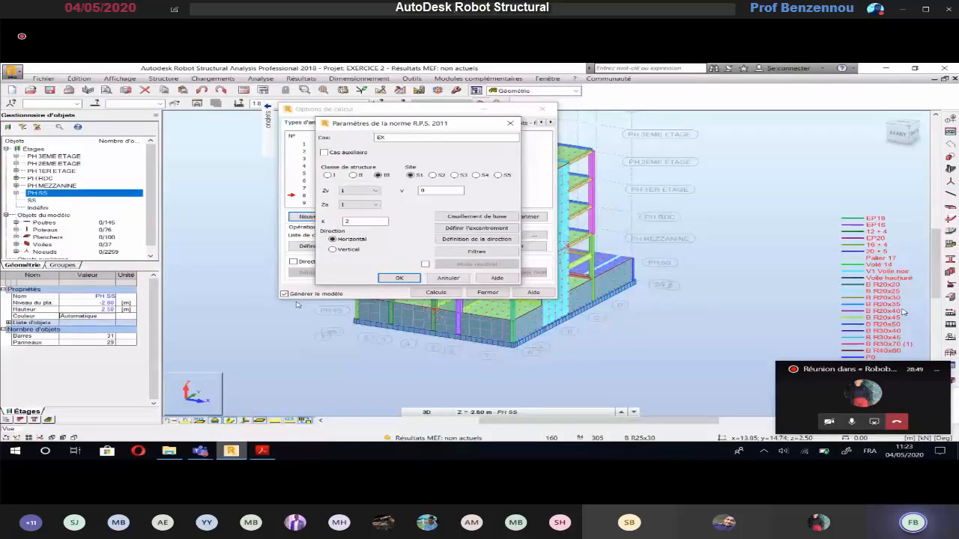
left_click(432, 174)
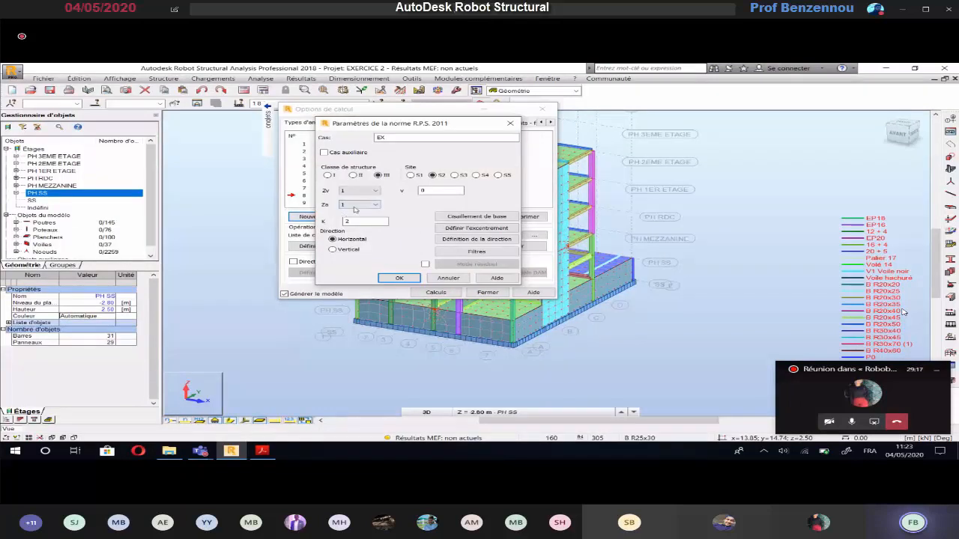
left_click(375, 191)
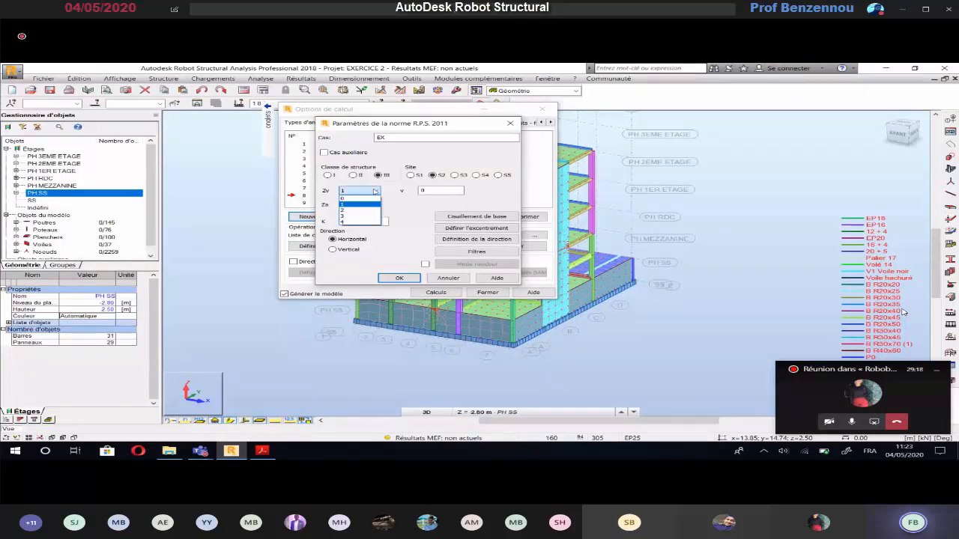
left_click(375, 191)
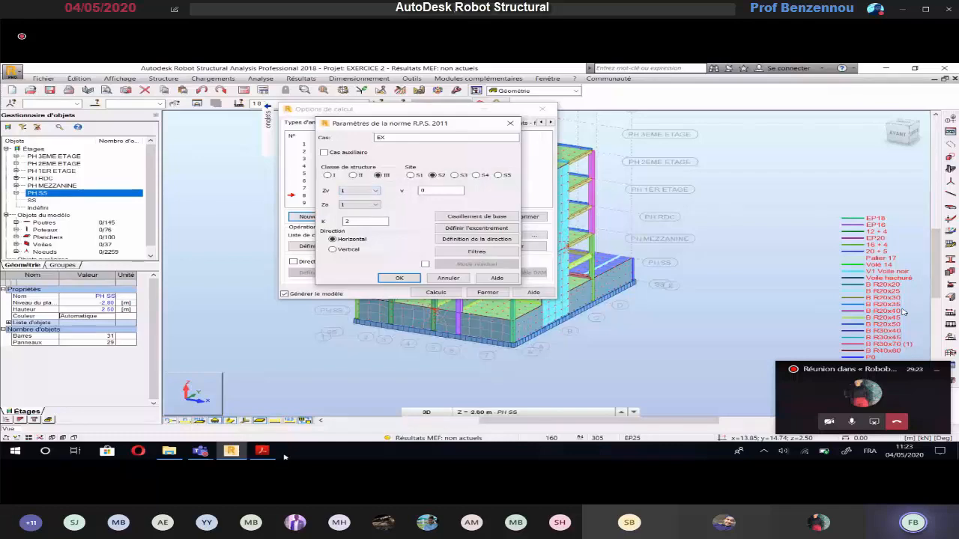
Step: Switch to RPS 2011.pdf, search for "zone" and go through the matches as far as the Sidi Kacem province table on page 98
left_click(262, 452)
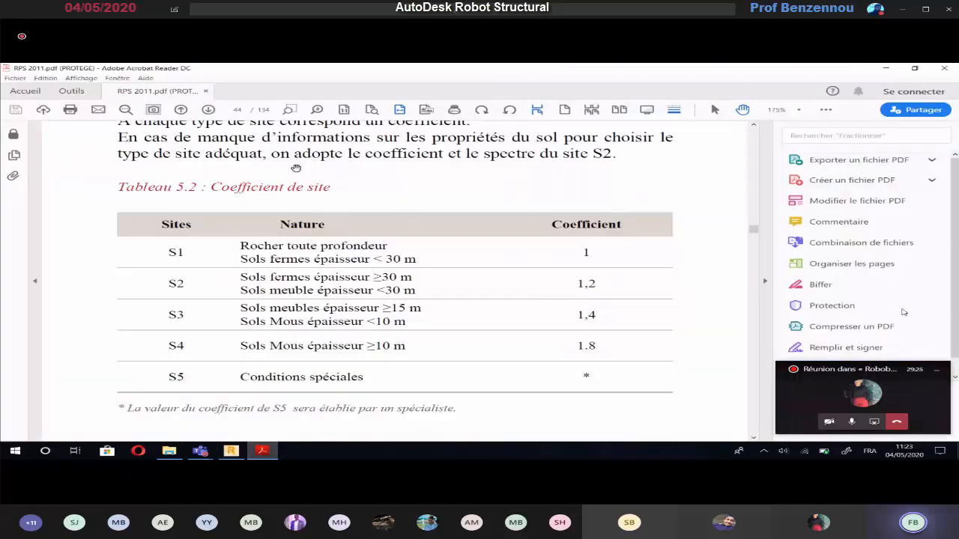
key("ctrl+f")
type("zone")
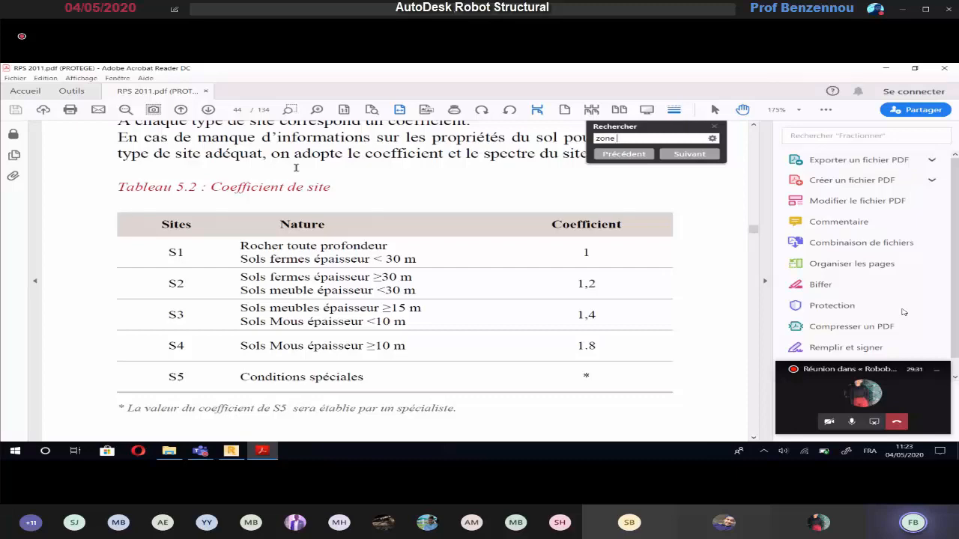
key("Return")
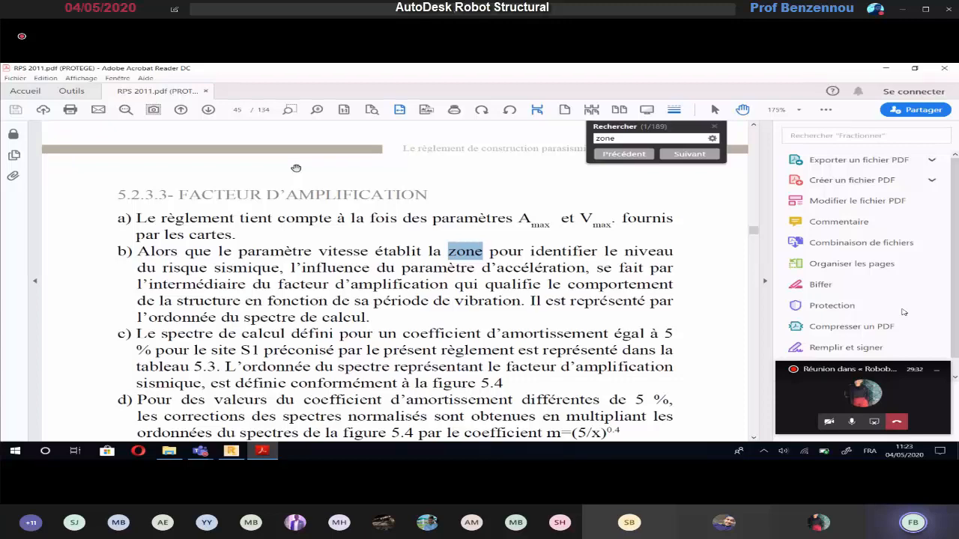
key("Return")
key("Return")
key("Return")
key("Return")
key("Return")
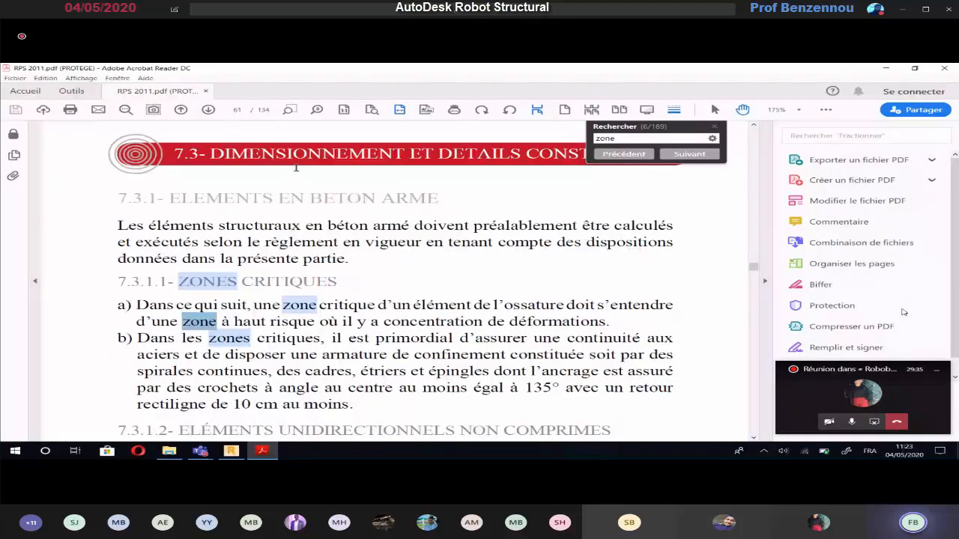
key("Return")
key("Return")
key("Return")
key("Return")
key("Return")
key("Return")
key("Return")
key("Return")
key("Return")
key("Return")
key("Return")
key("Return")
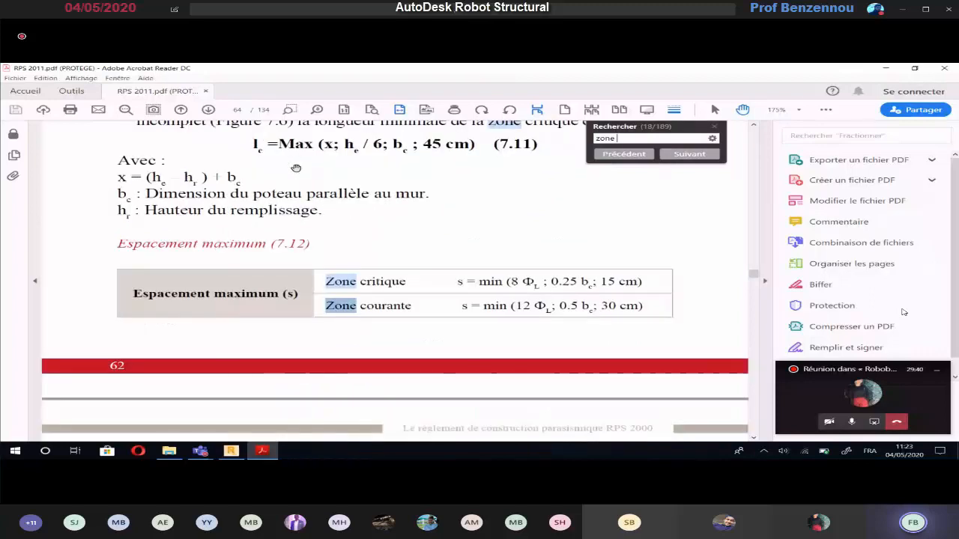
key("Return")
key("Return")
key("Return")
key("Return")
key("Return")
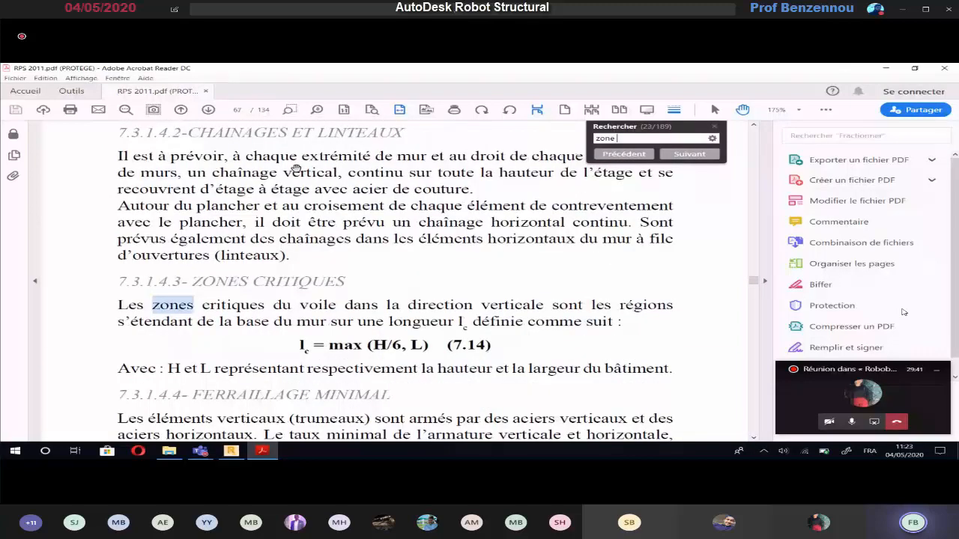
key("Return")
key("Return")
key("Return")
key("Return")
key("Return")
key("Return")
key("Return")
key("Return")
key("Return")
key("Return")
key("Return")
key("Return")
key("Return")
key("Return")
key("Return")
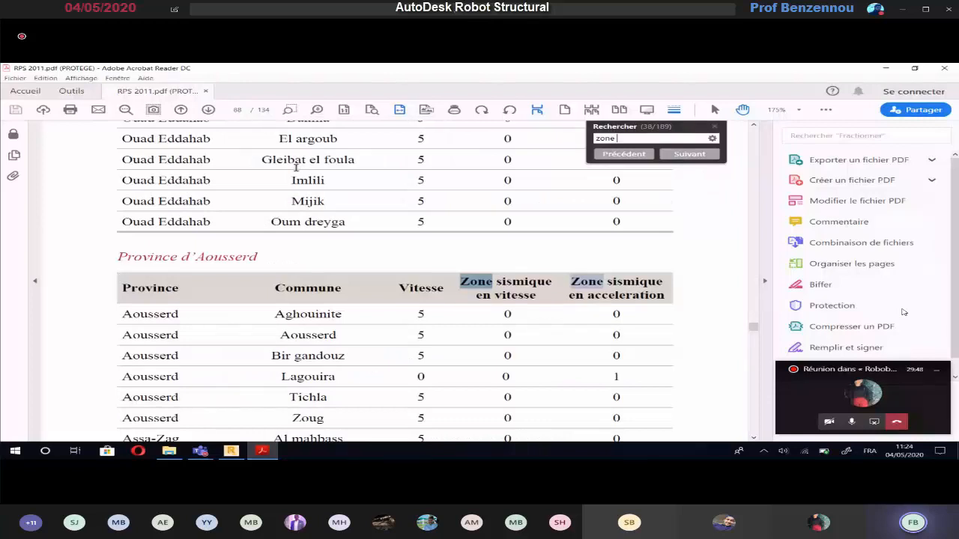
key("Return")
key("Return")
key("Return")
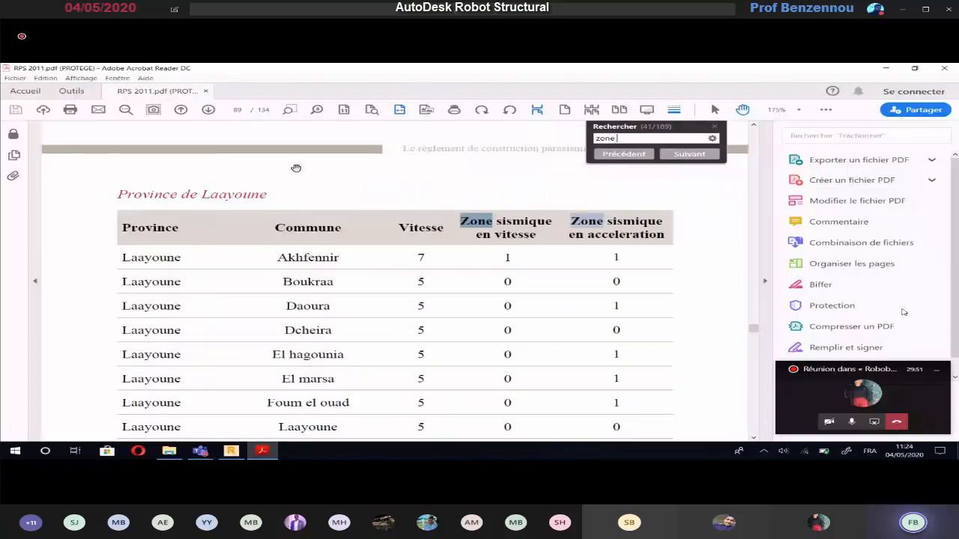
key("Return")
key("Return")
key("Return")
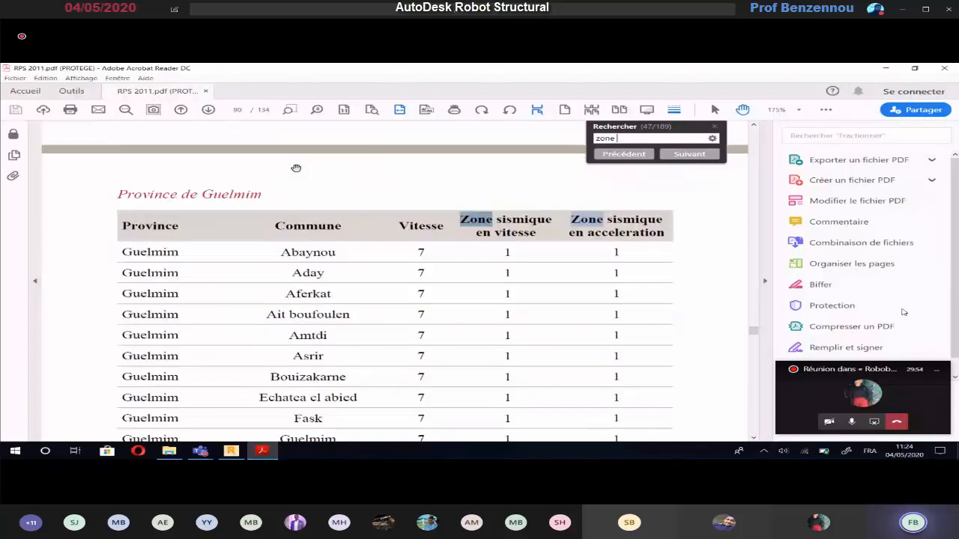
key("Return")
key("Return")
key("Return")
key("Return")
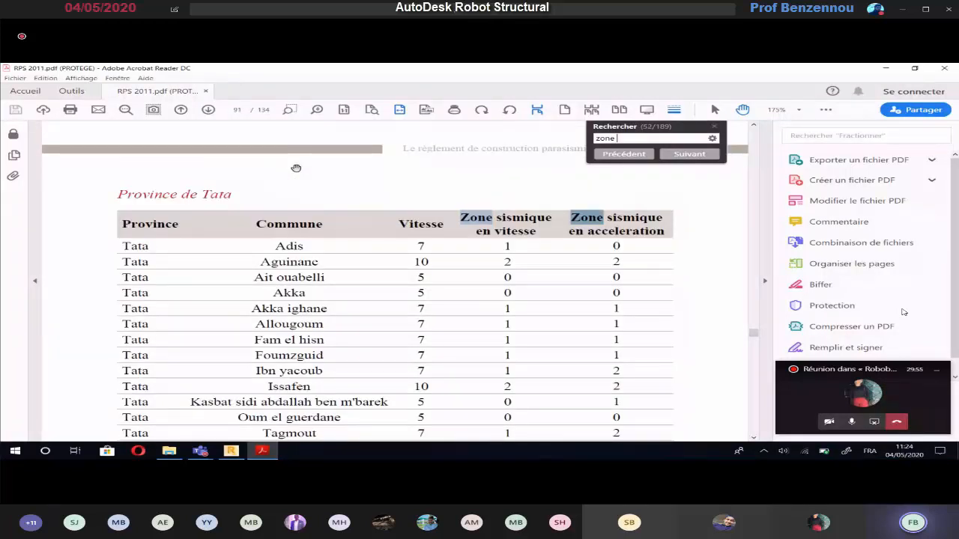
key("Return")
key("Return")
key("Return")
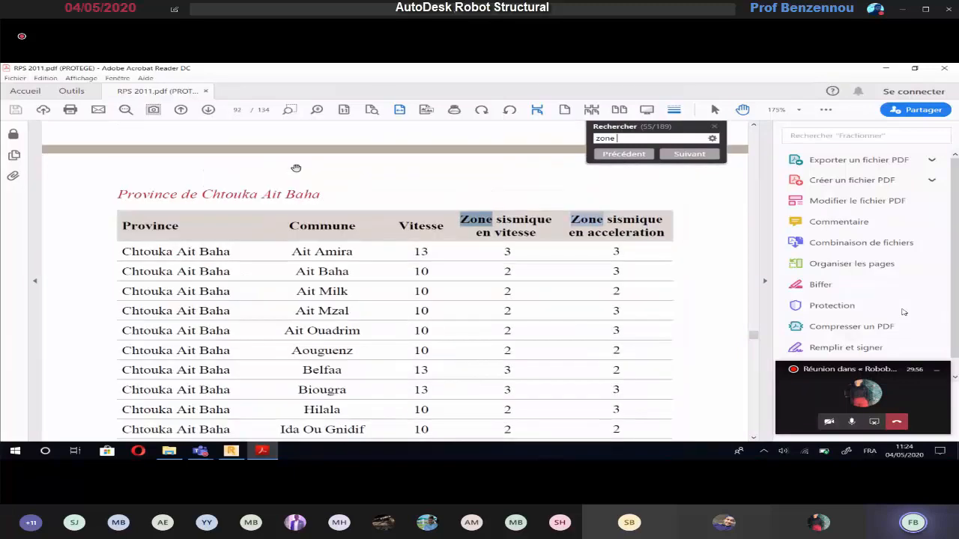
key("Return")
key("Return")
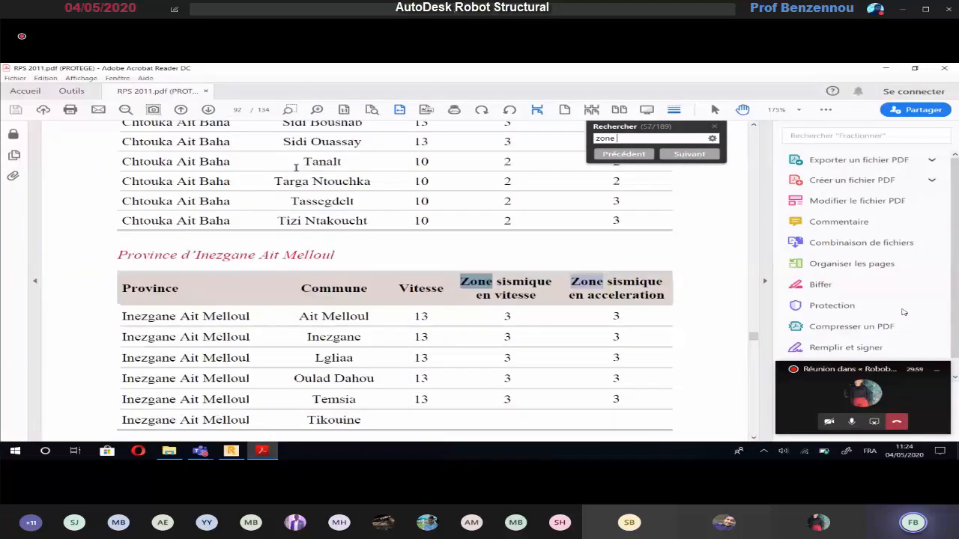
key("Return")
key("Return")
key("Return")
key("Return")
key("Return")
key("Return")
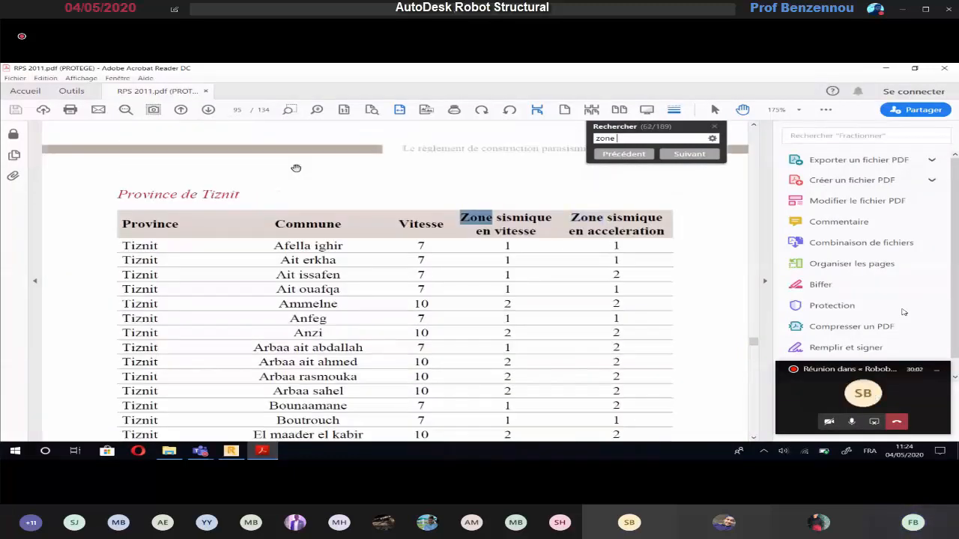
key("Return")
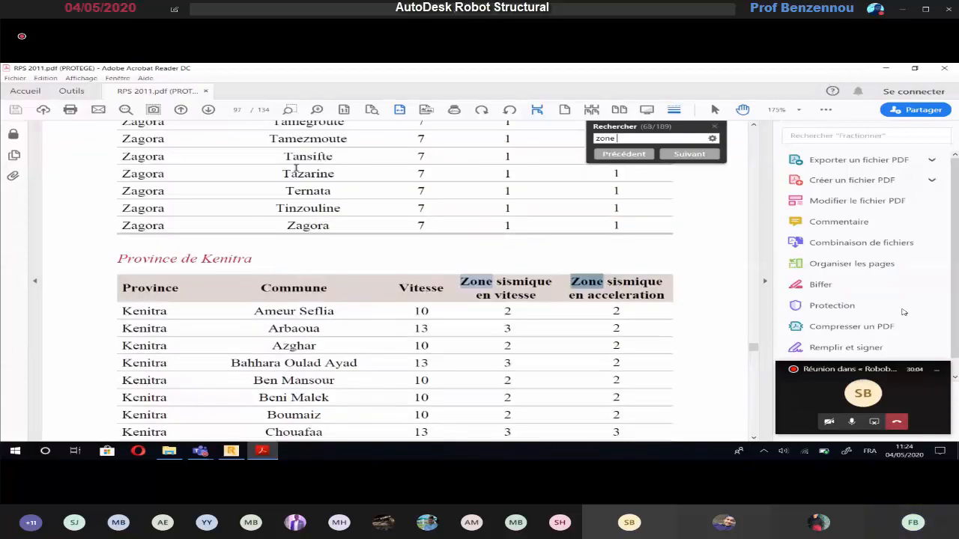
key("Return")
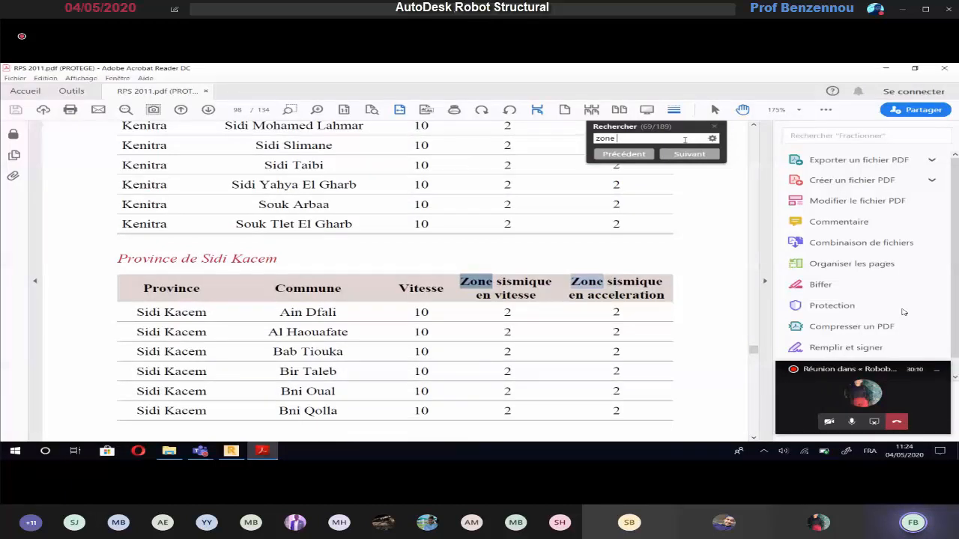
Step: Refine the search to "zone sismique" and go through the matches as far as the Al Fida-Derb Sultan province table on page 112
type("sism")
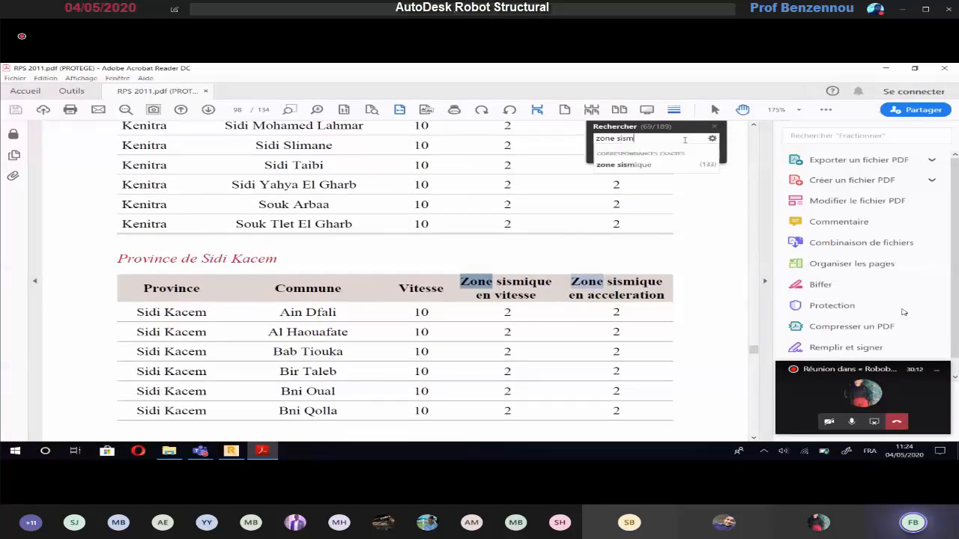
type("ique")
key("Return")
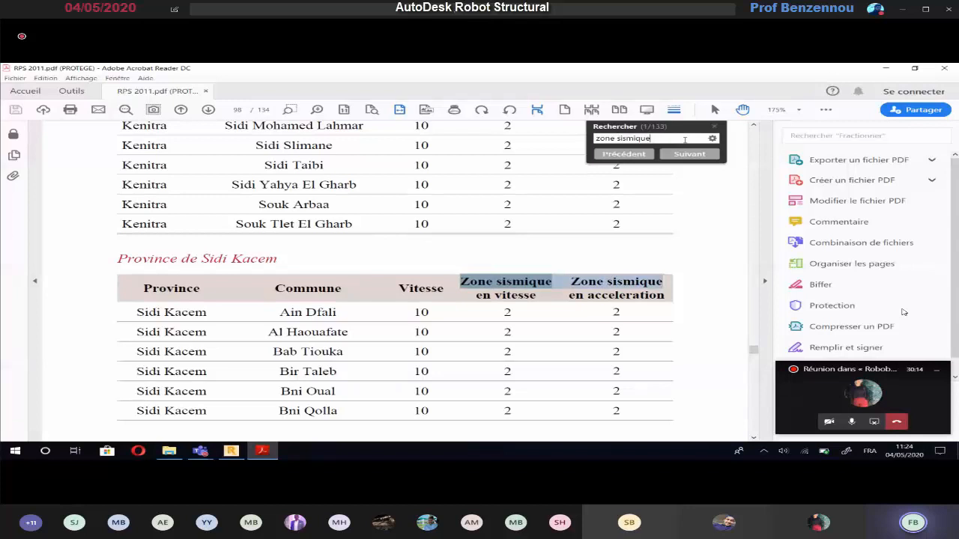
key("Return")
key("Return")
key("Return")
key("Return")
key("Return")
key("Return")
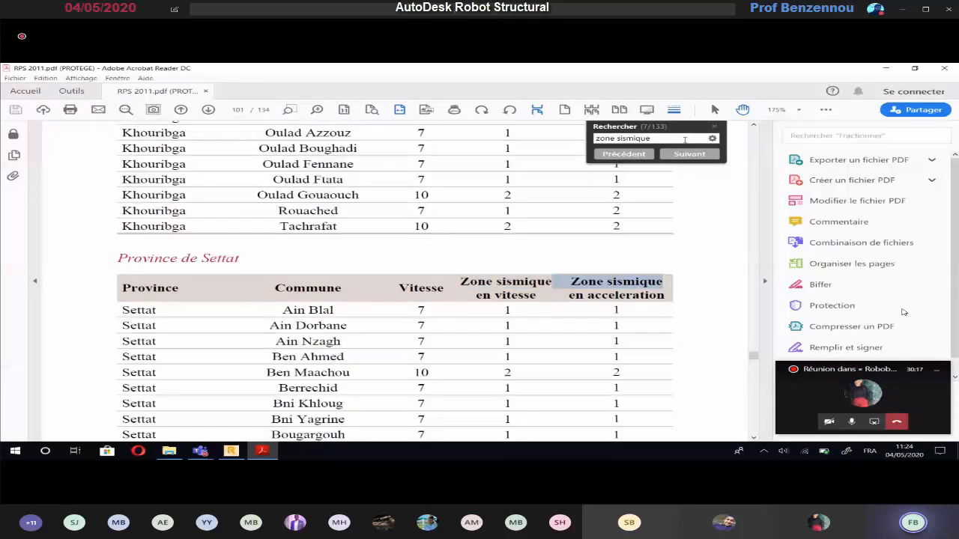
key("Return")
key("Return")
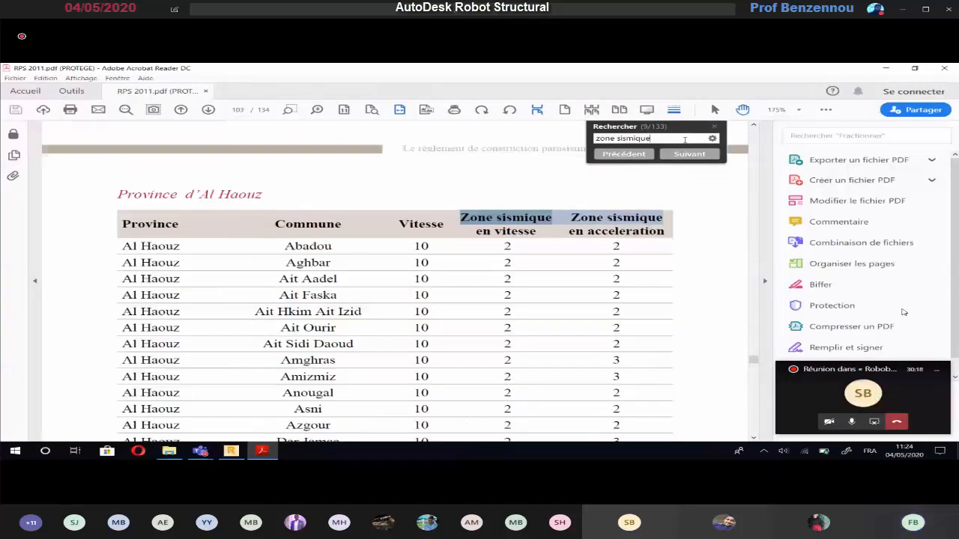
key("Return")
key("Return")
key("Return")
key("Return")
key("Return")
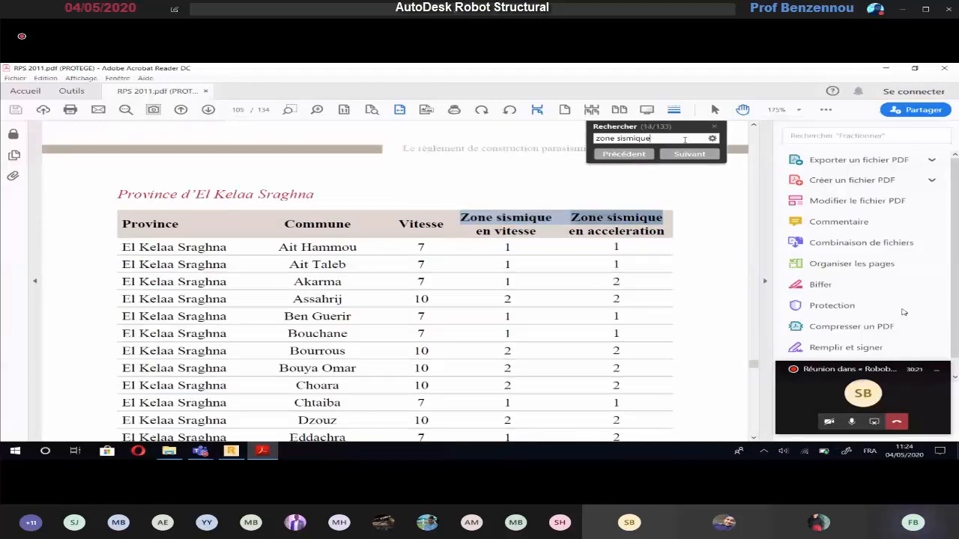
key("Return")
key("Return")
key("Return")
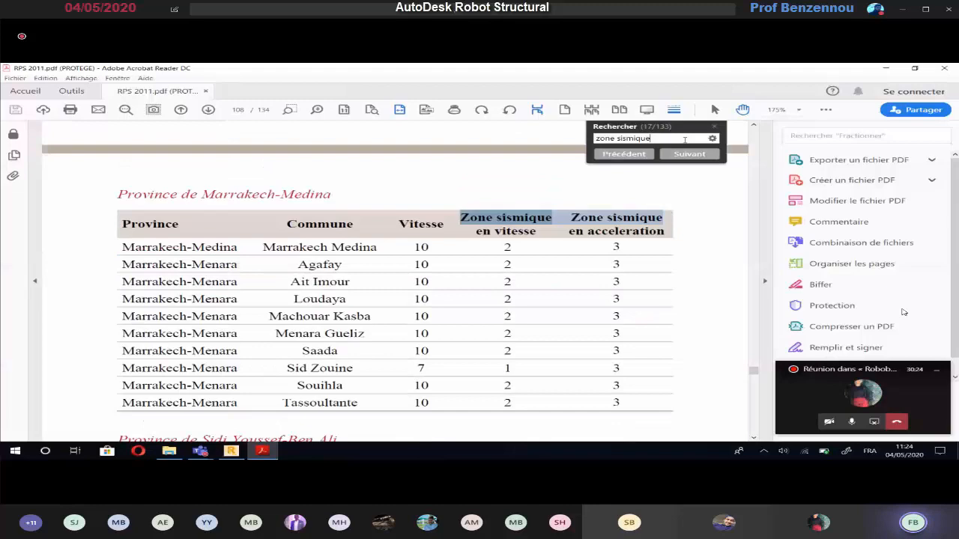
key("Return")
key("Return")
key("Return")
key("Return")
key("Return")
key("Return")
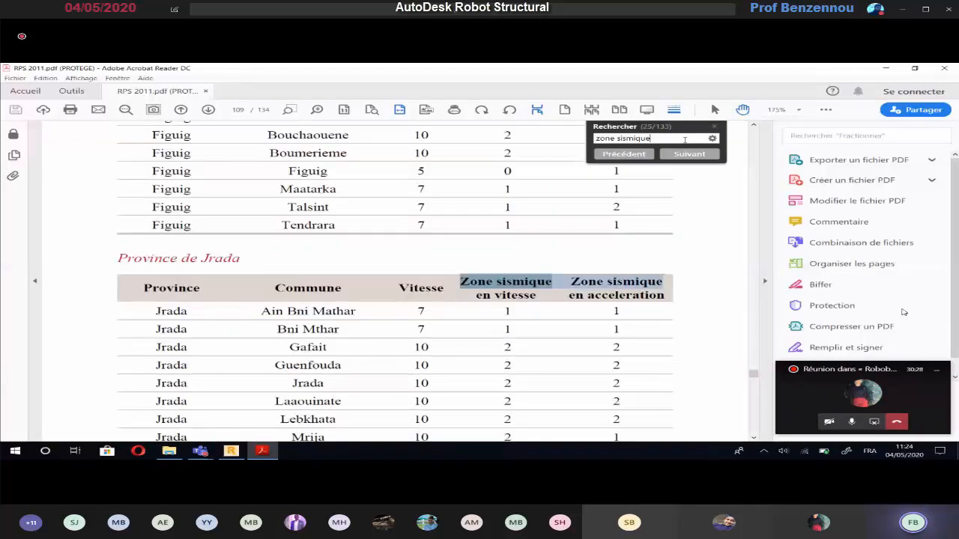
key("Return")
key("Return")
key("Return")
key("Return")
key("Return")
key("Return")
key("Return")
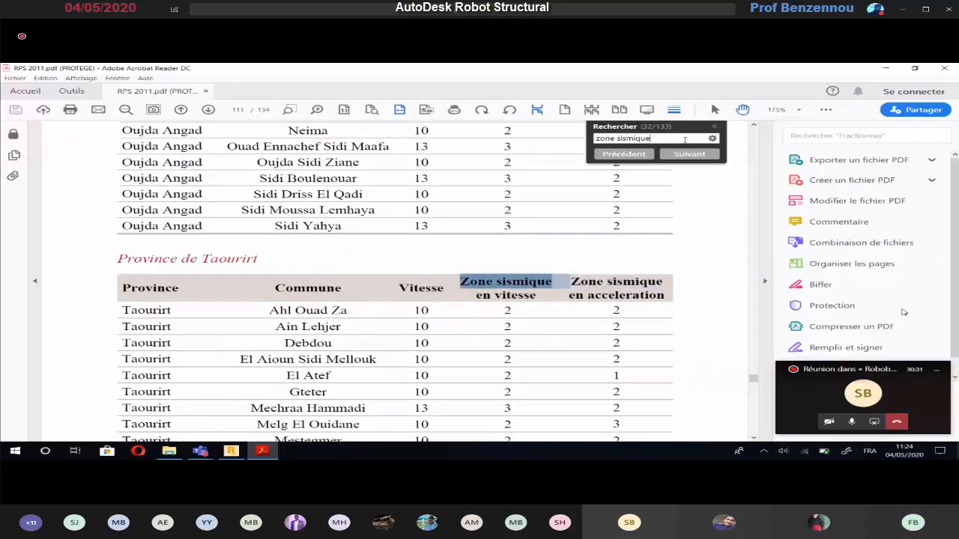
key("Return")
key("Return")
key("Return")
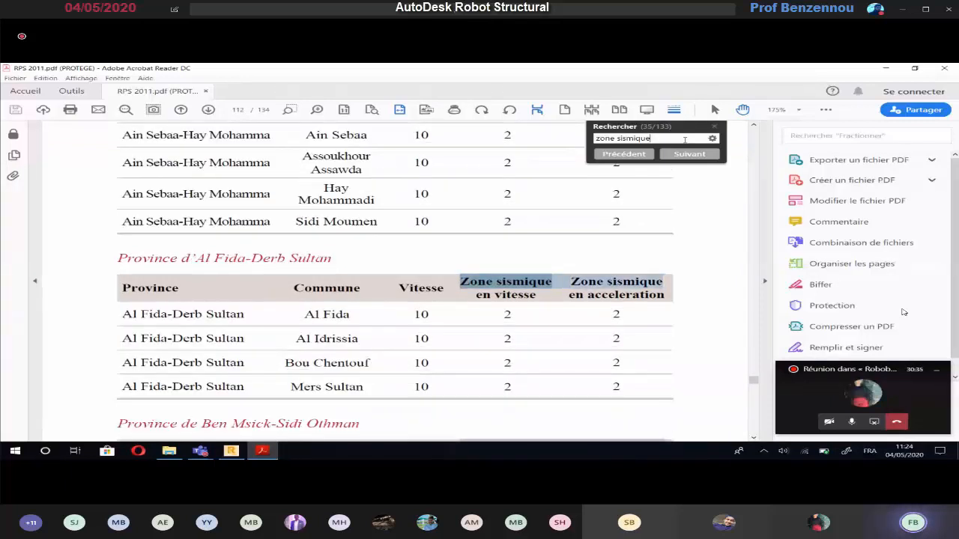
Step: Examine the seismic zone tables on pages 111 to 113, ending with the velocity and acceleration zones of Casablanca-Anfa province
scroll(260, 292, "up", 1)
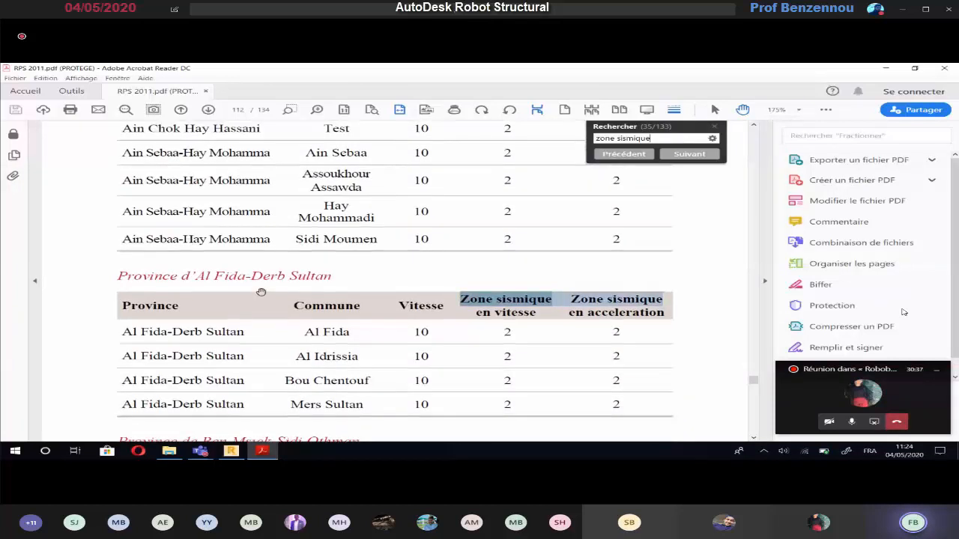
scroll(260, 292, "up", 5)
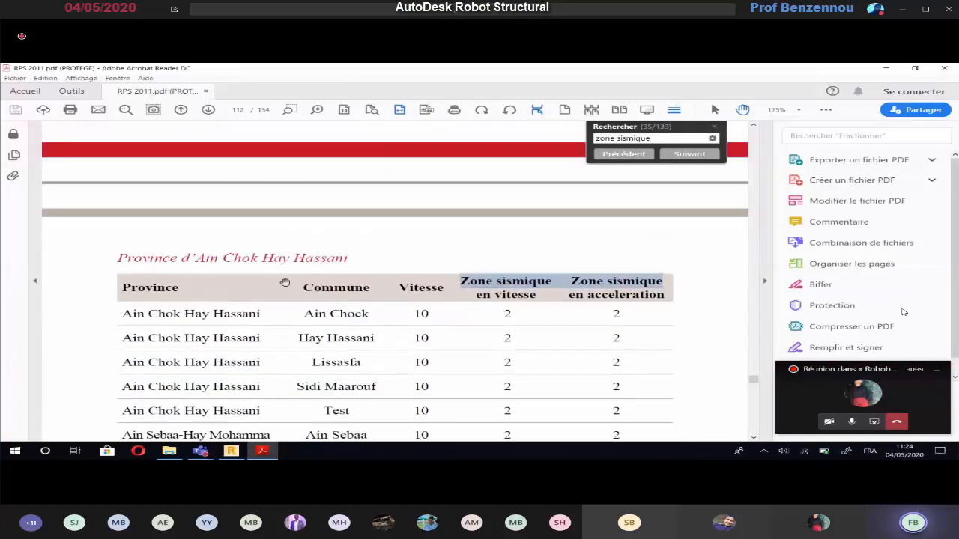
scroll(285, 282, "up", 3)
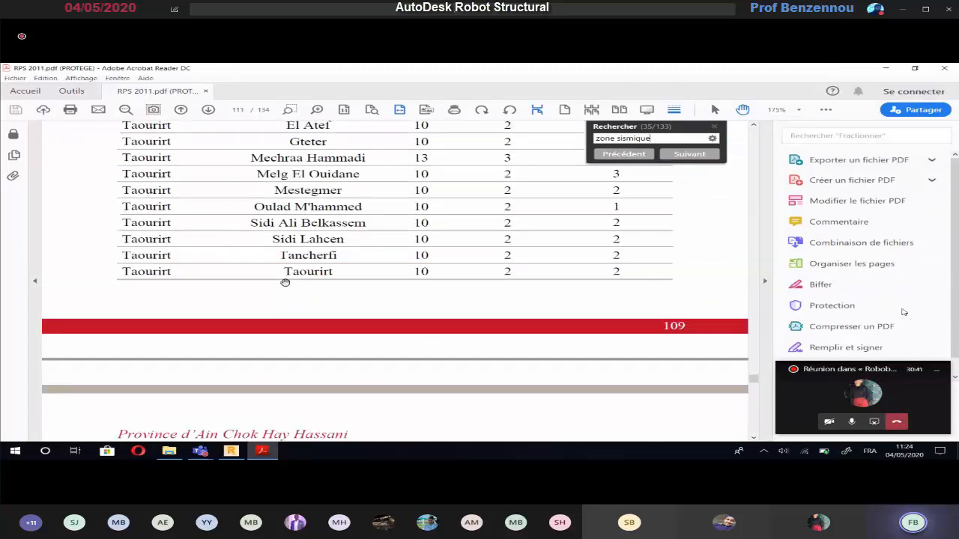
scroll(285, 283, "up", 3)
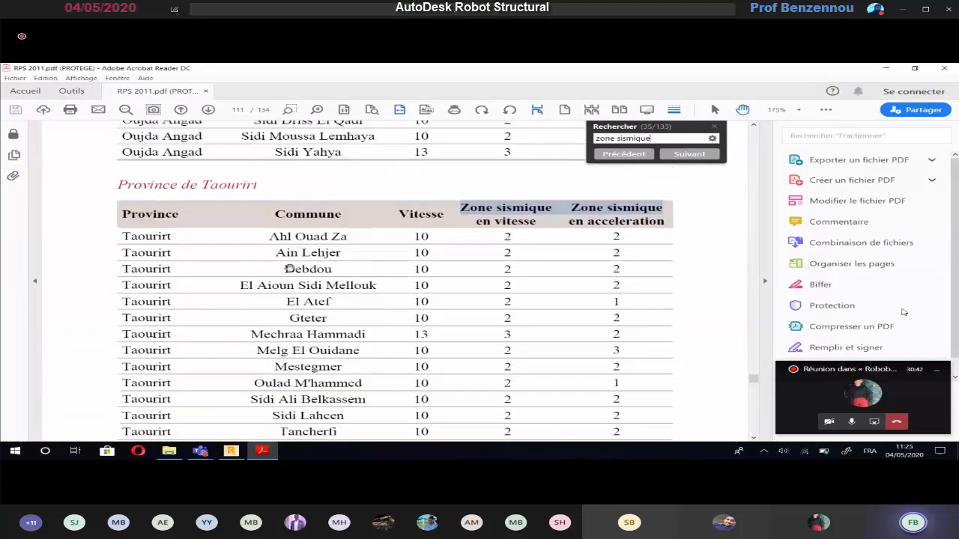
scroll(372, 281, "down", 2)
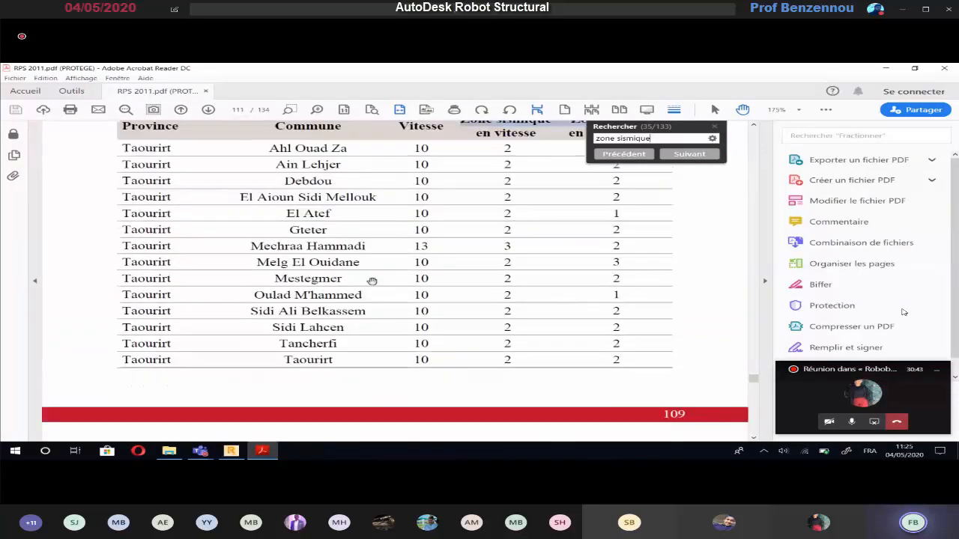
scroll(372, 281, "down", 5)
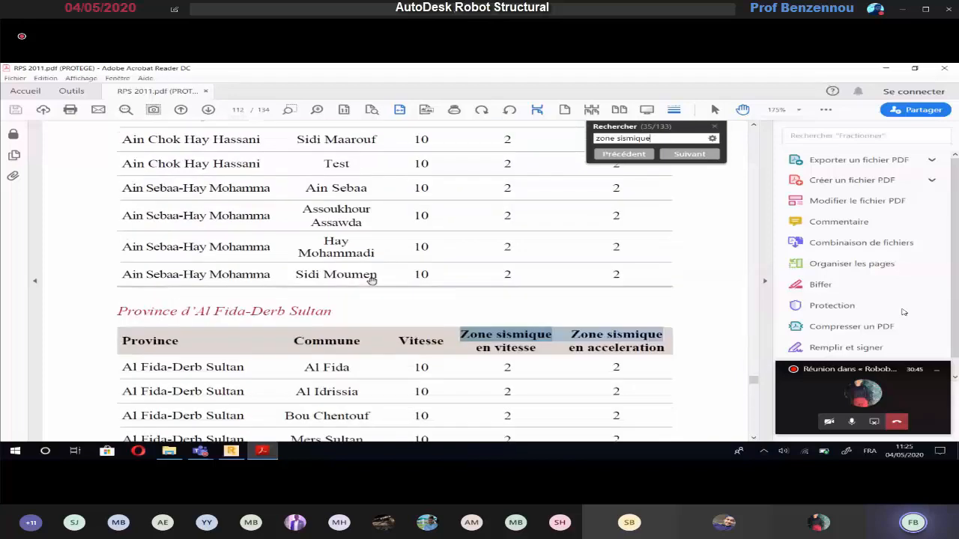
scroll(371, 279, "down", 6)
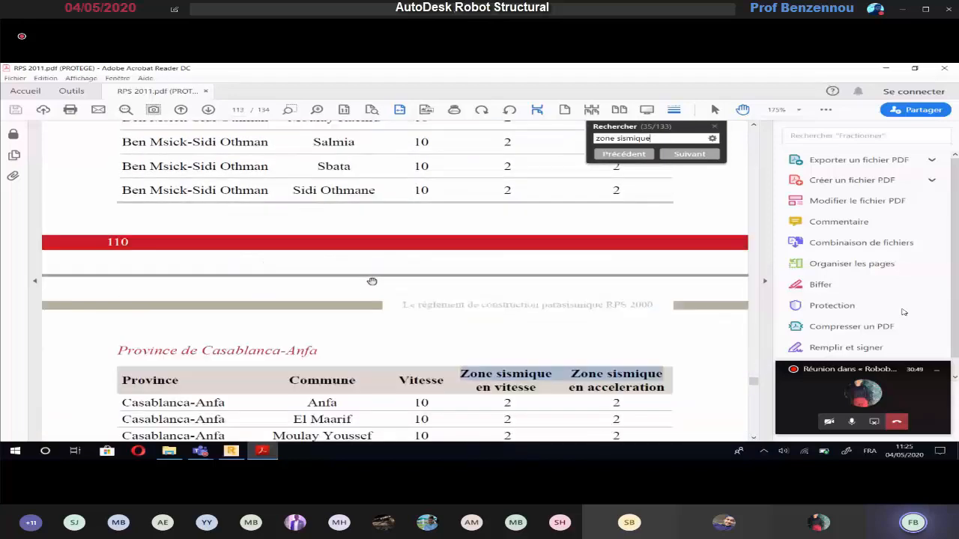
scroll(372, 281, "down", 5)
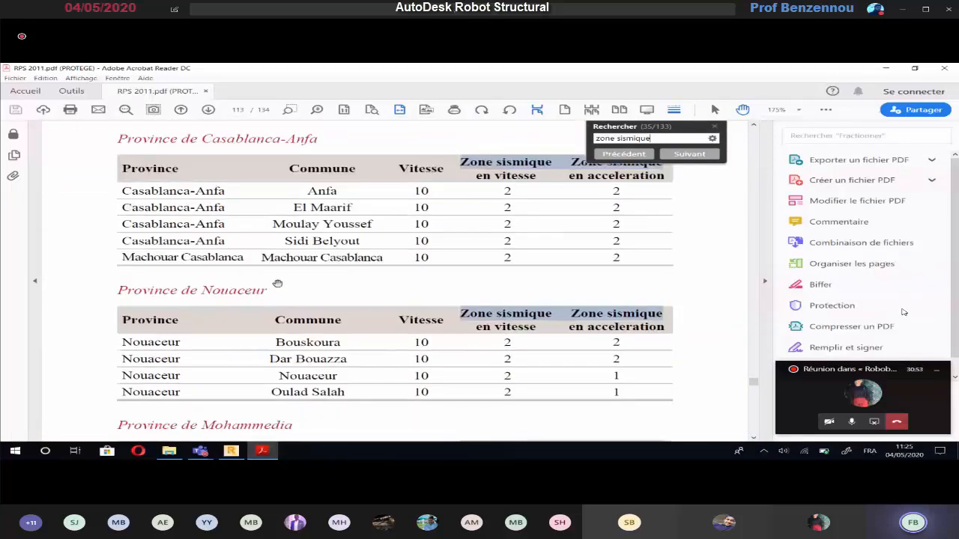
scroll(247, 258, "up", 1)
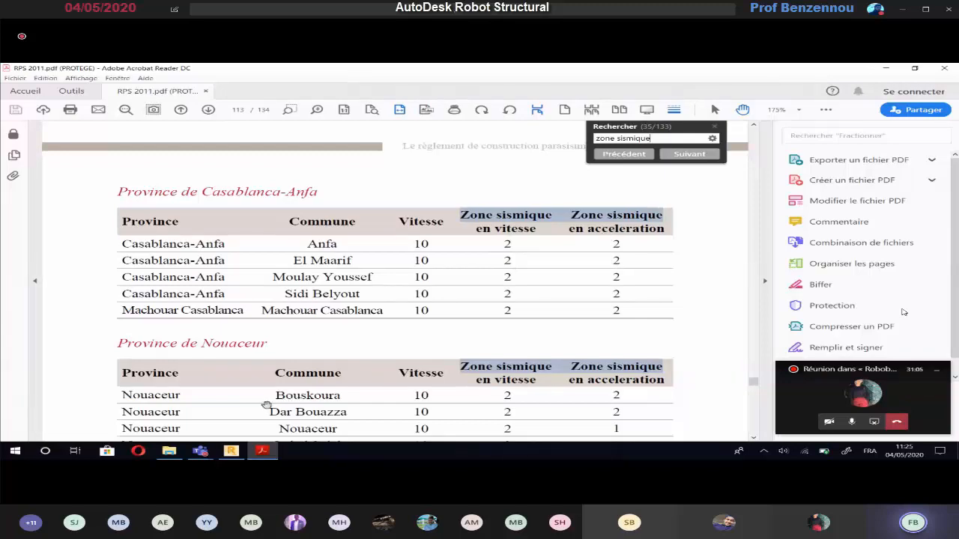
Step: Return to Robot and set both the Zv and Za seismic zones of the EX case to 2
left_click(230, 450)
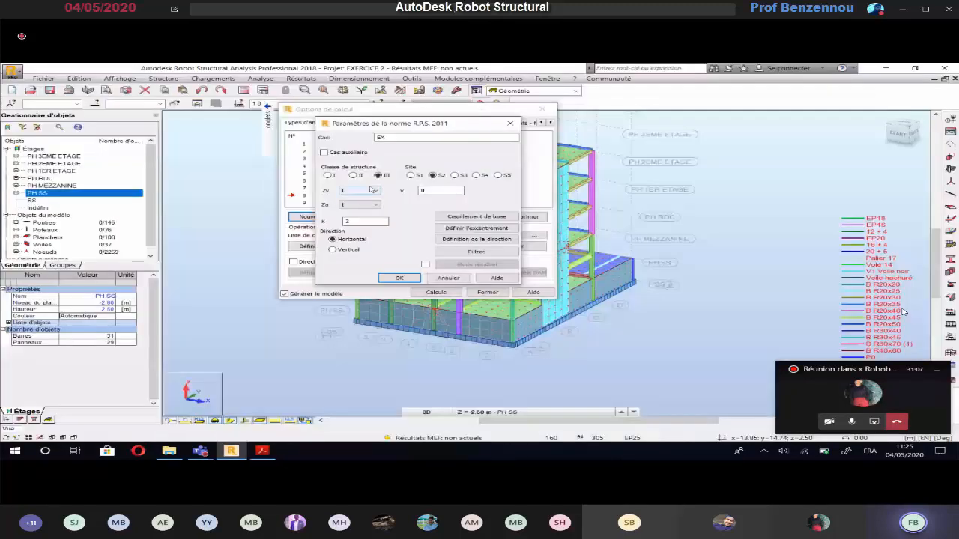
left_click(359, 191)
left_click(359, 210)
left_click(360, 205)
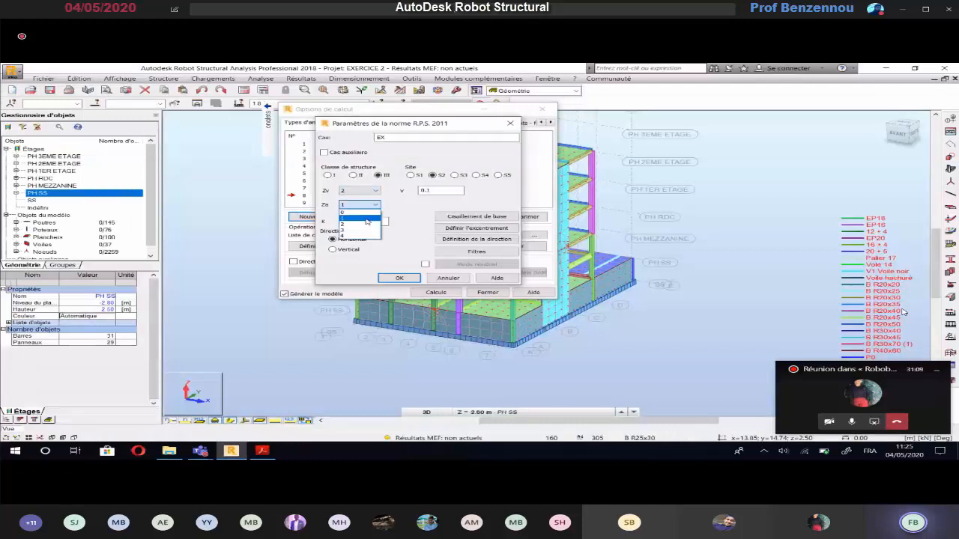
left_click(366, 224)
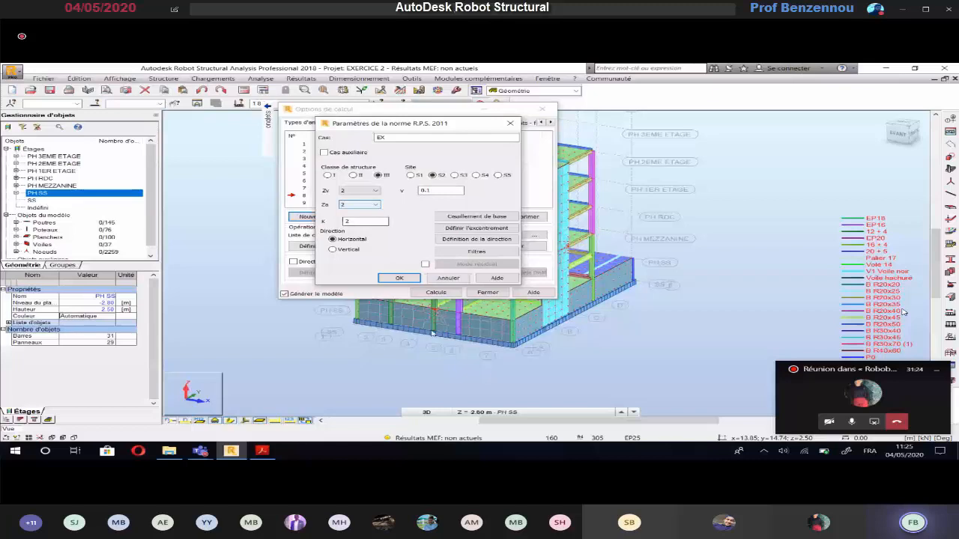
Step: Switch to RPS 2011.pdf, go to page 32 and examine behaviour factor Tableau 3.3, followed by ductility Tableau 3.2 on page 31
left_click(262, 451)
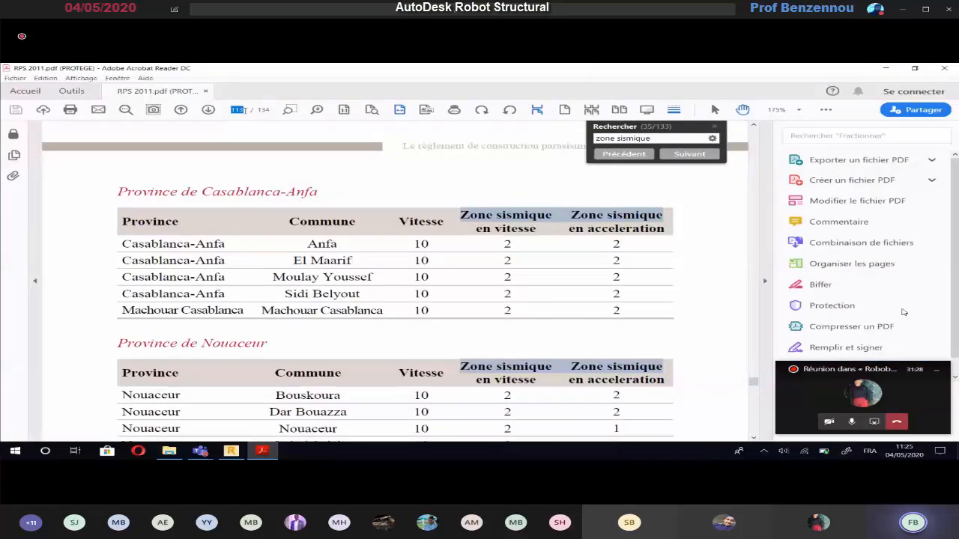
type("32")
key("Return")
scroll(277, 165, "down", 10)
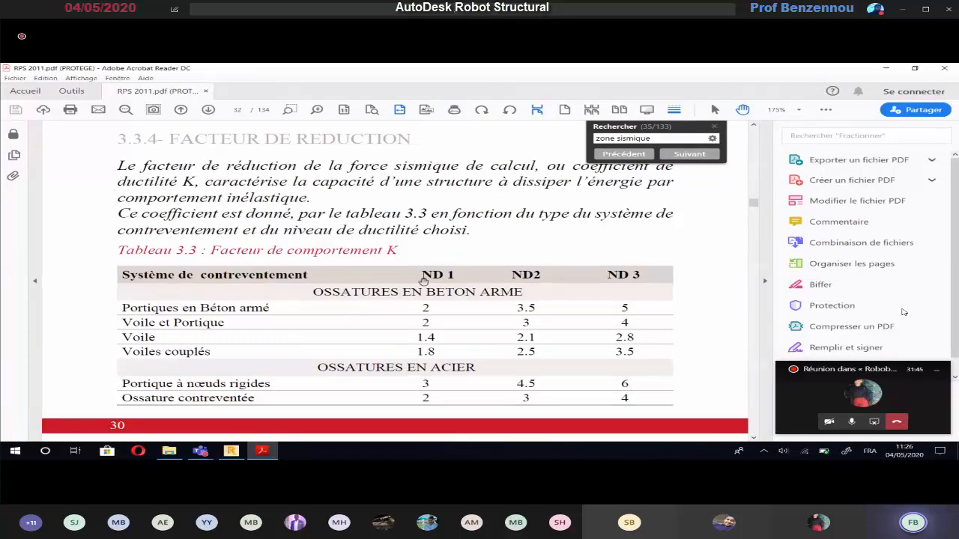
scroll(262, 224, "up", 2)
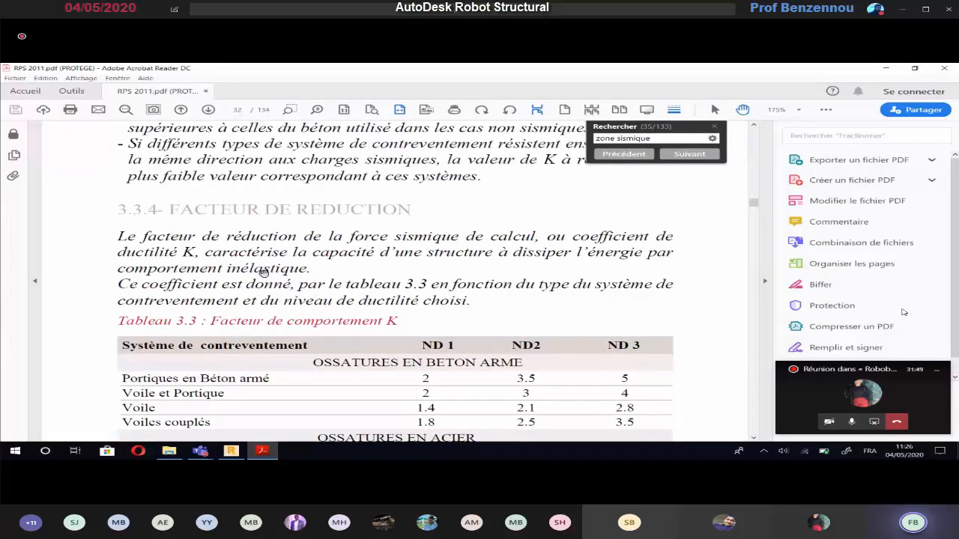
scroll(264, 273, "up", 10)
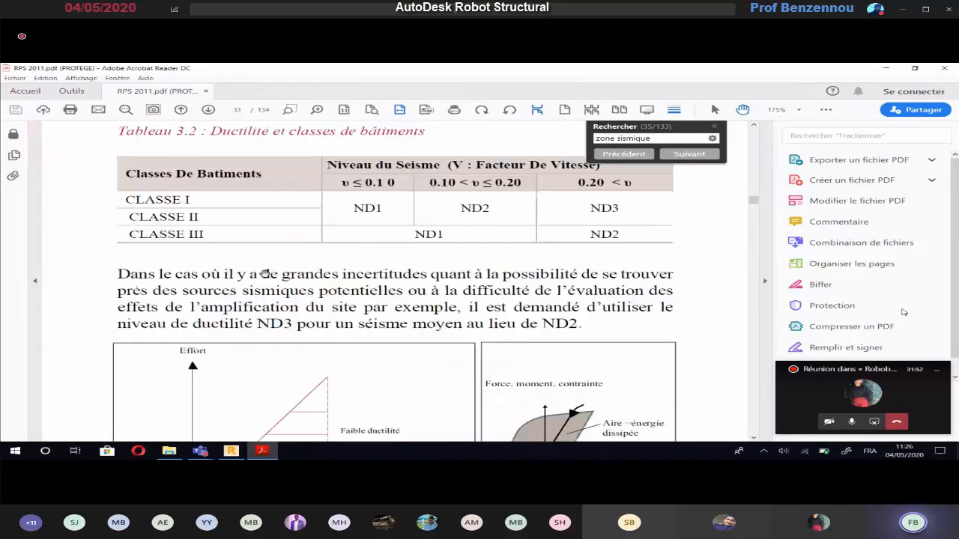
scroll(264, 273, "up", 2)
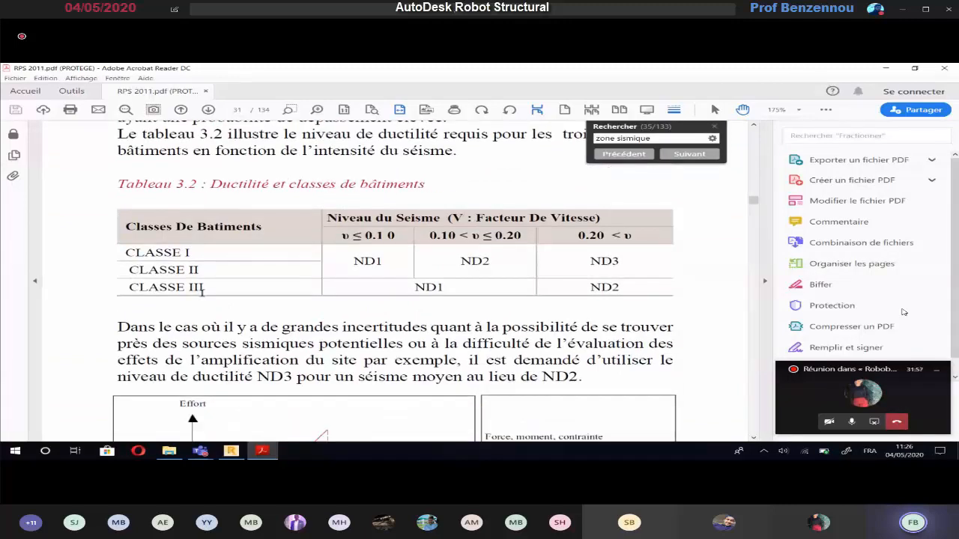
Step: Check the EX case parameters in Robot, then return to the code and compare the class III ductility level with the K factors in Tableau 3.3
left_click(230, 450)
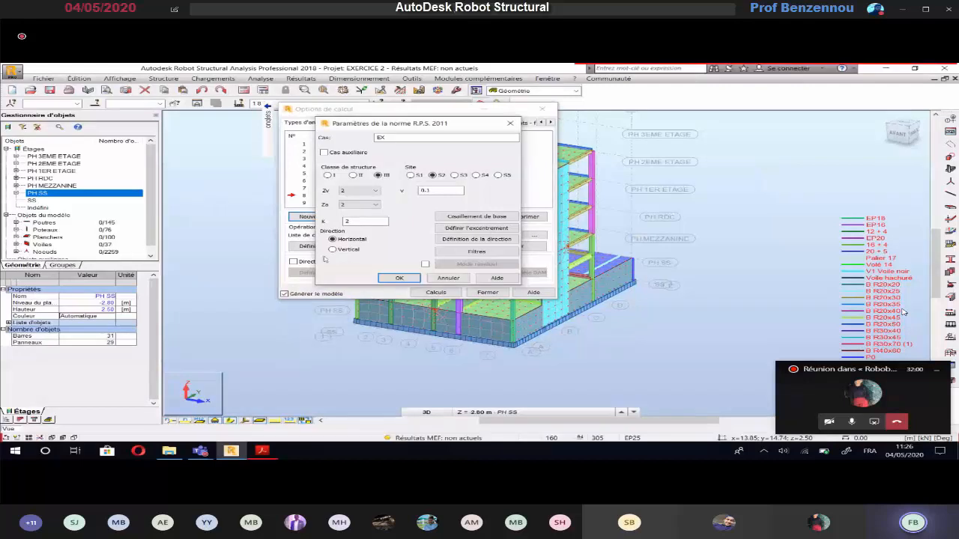
left_click(262, 452)
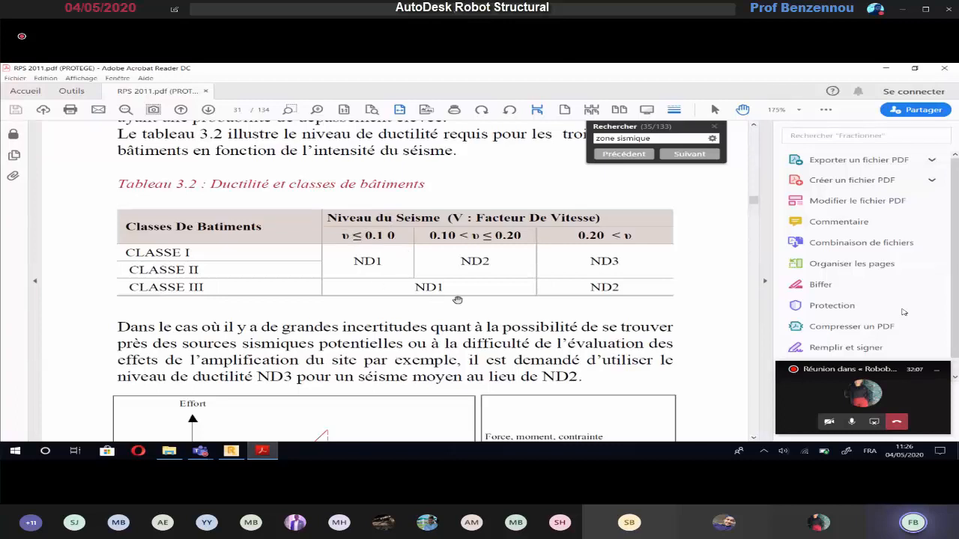
scroll(427, 276, "down", 5)
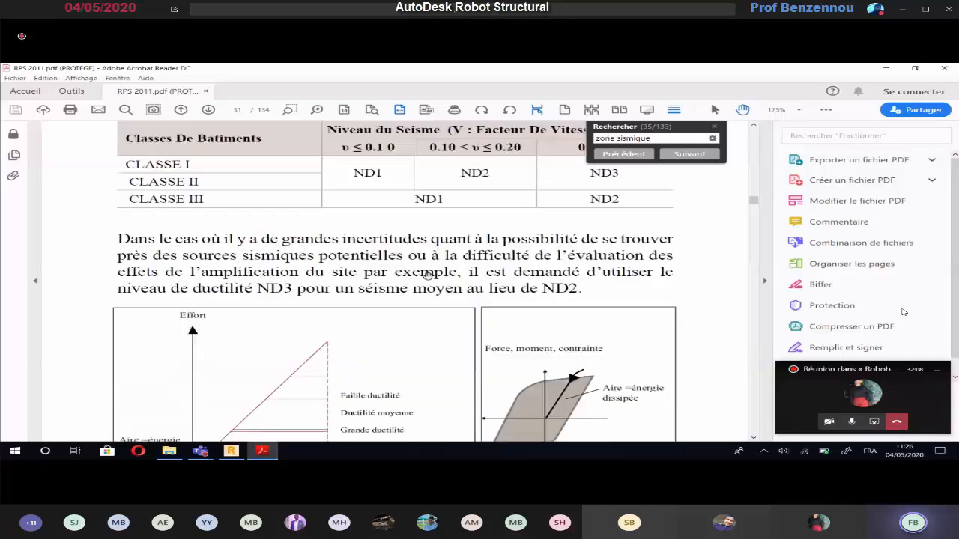
scroll(428, 276, "down", 3)
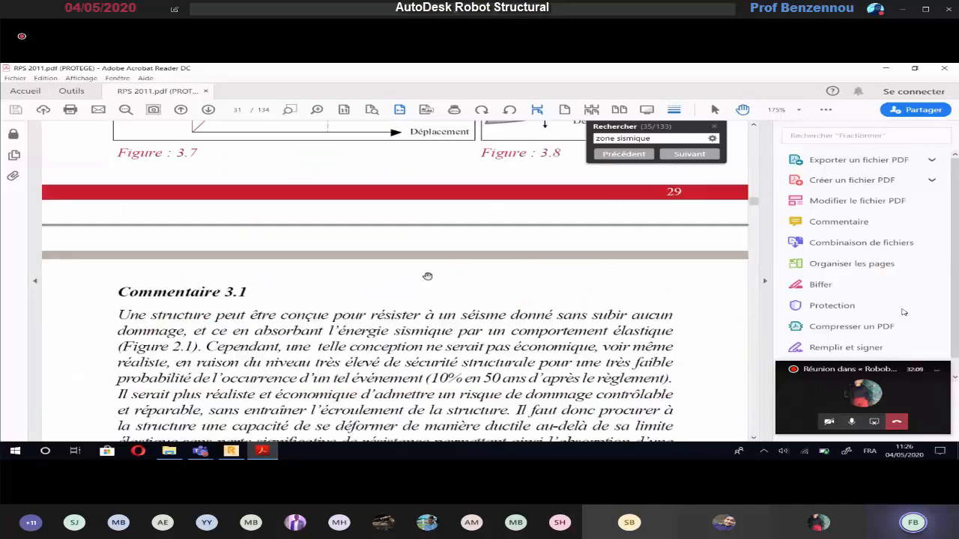
scroll(427, 277, "down", 7)
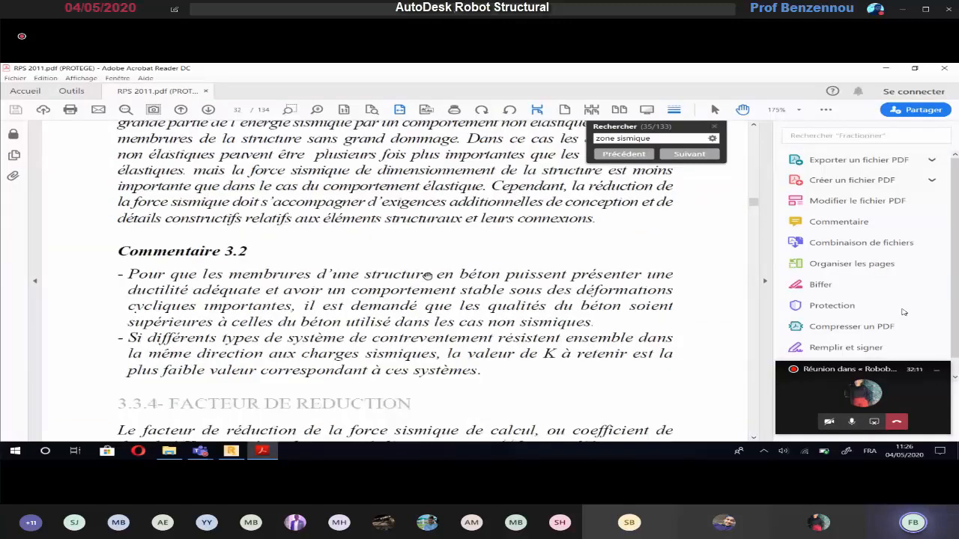
scroll(427, 277, "down", 5)
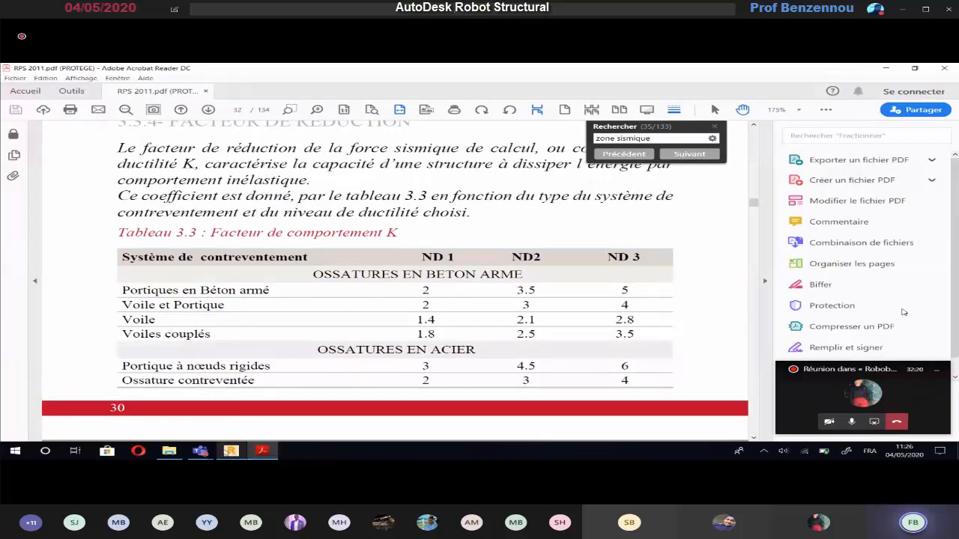
Step: Return to Robot, rename the seismic case "charge sismique" and create its R.P.S. 2011 cases in the X, Y and Z directions
left_click(230, 451)
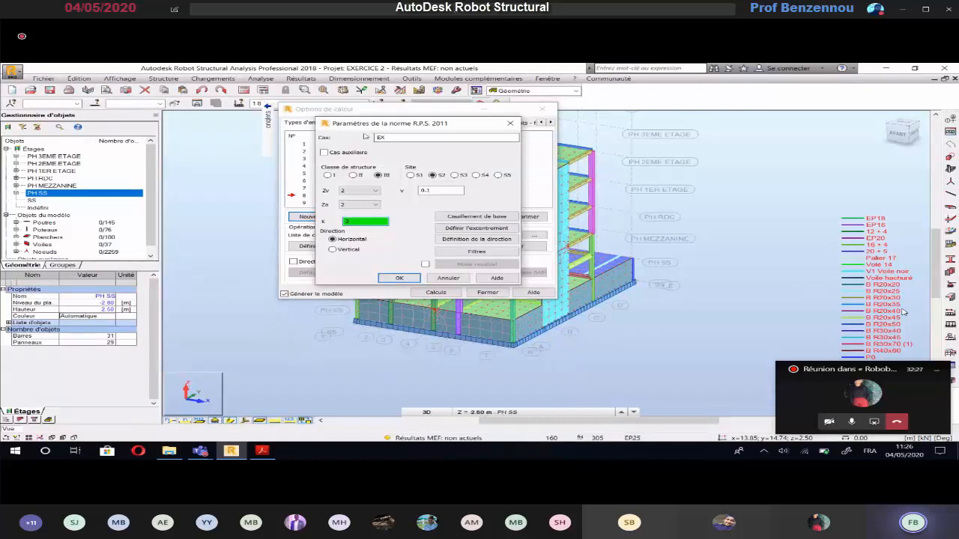
double_click(404, 138)
key("BackSpace")
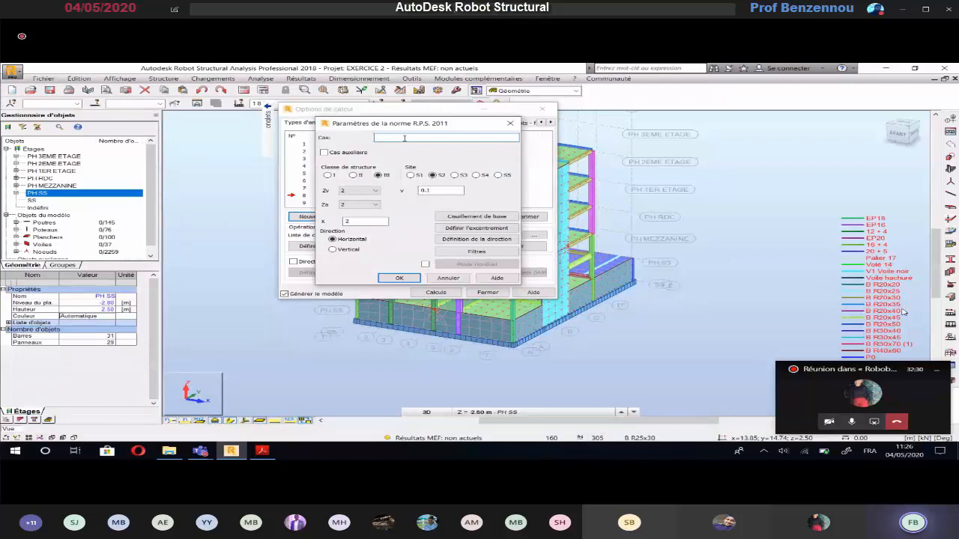
type("charge sismique")
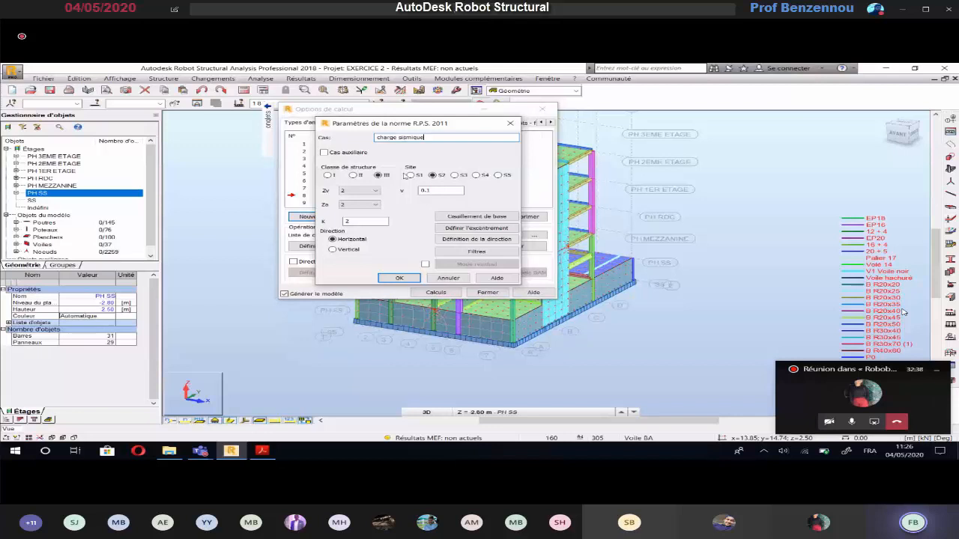
left_click(393, 278)
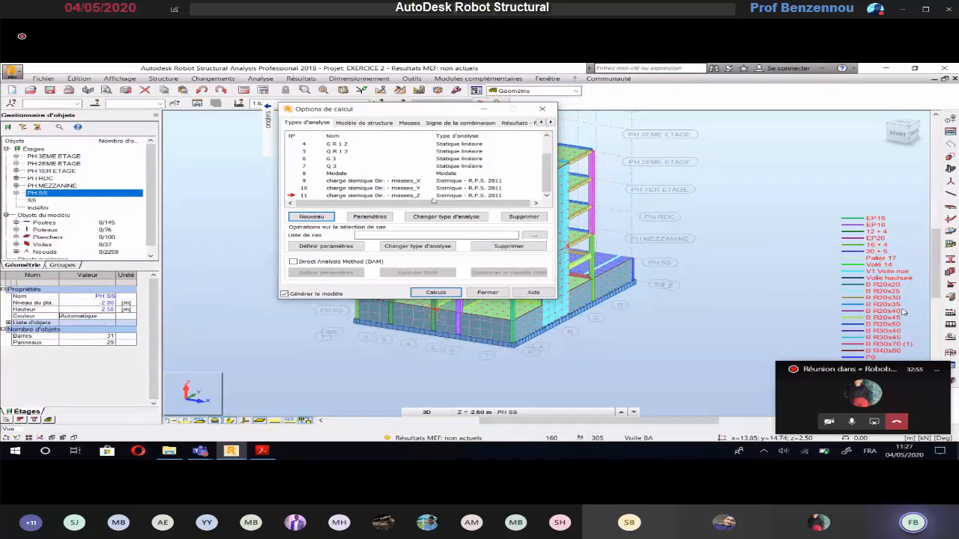
Step: Delete the Z-direction seismic case and rename the X-direction case EX, accepting its direction of X 1, Y 0, Z 0
left_click(303, 196)
left_click(372, 217)
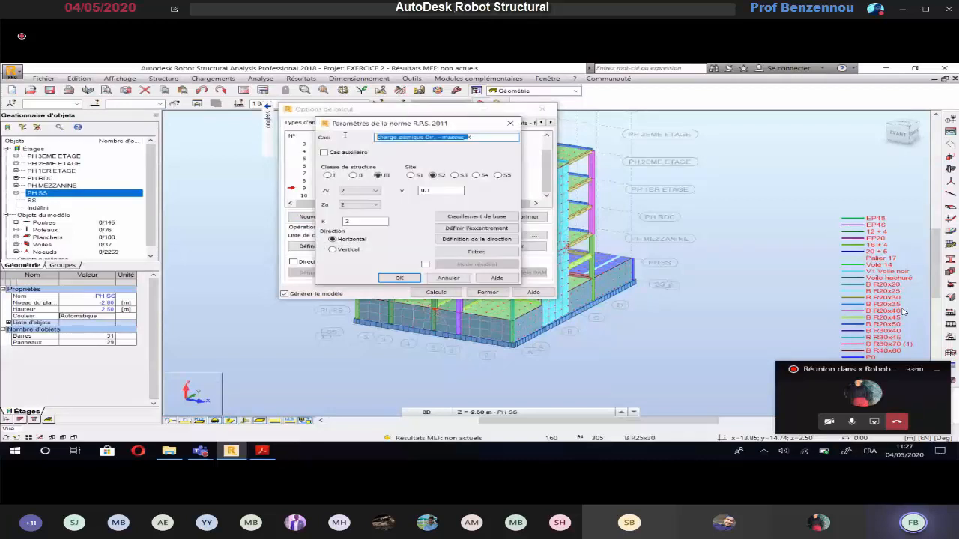
type("EX")
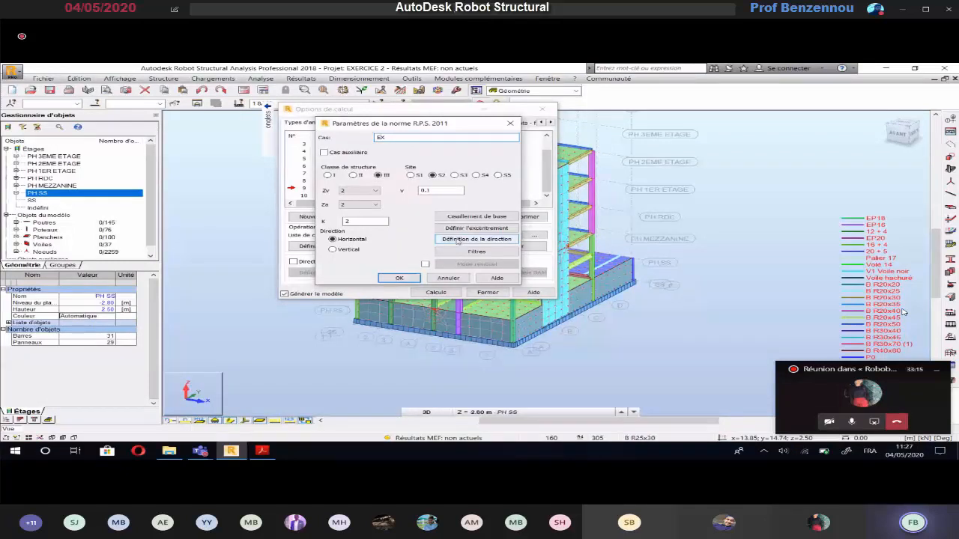
left_click(457, 240)
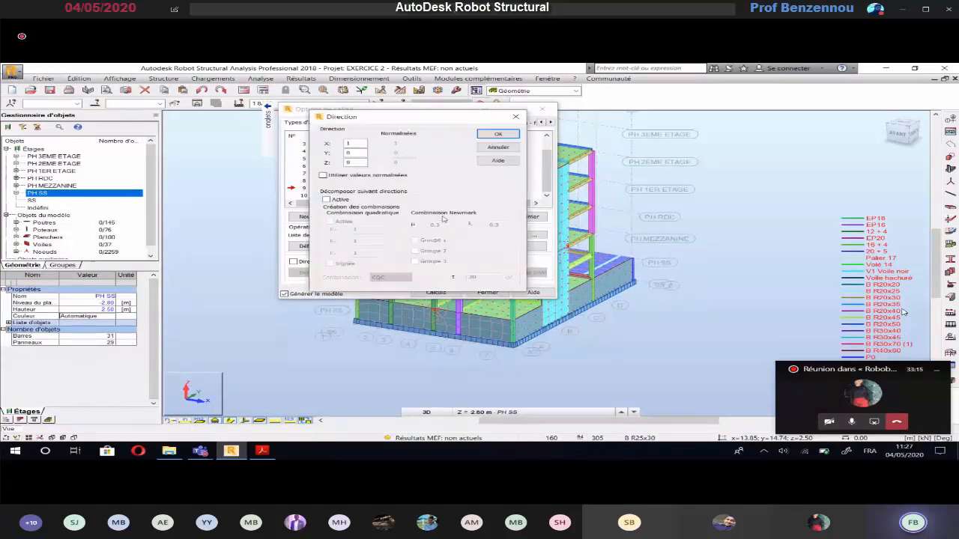
left_click(484, 136)
left_click(410, 274)
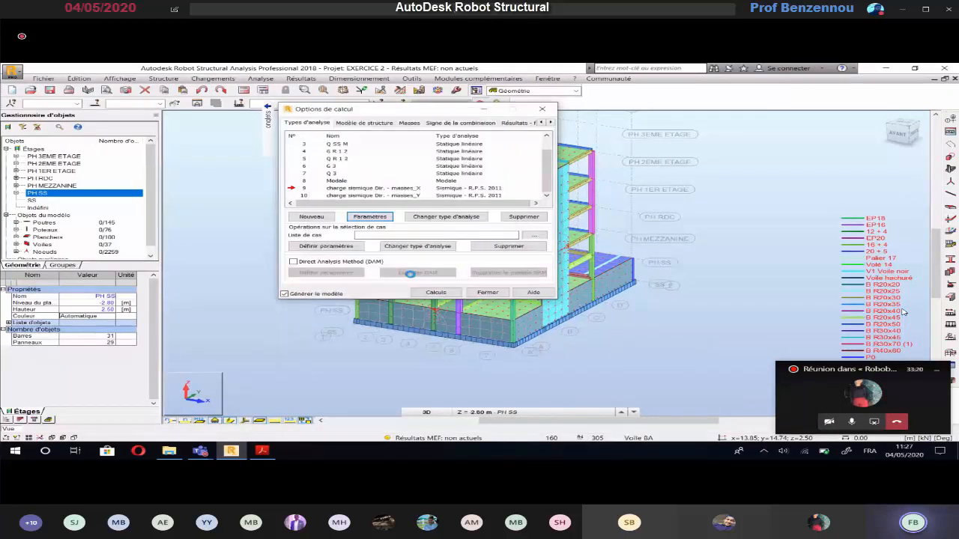
Step: Rename the Y-direction seismic case EY and accept its direction of X 0, Y 1, Z 0
left_click(379, 218)
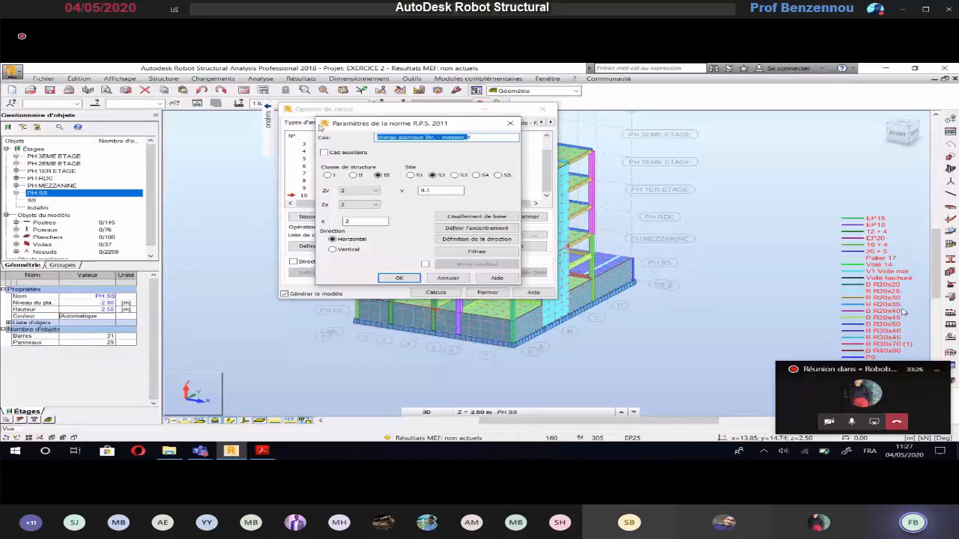
left_click(477, 239)
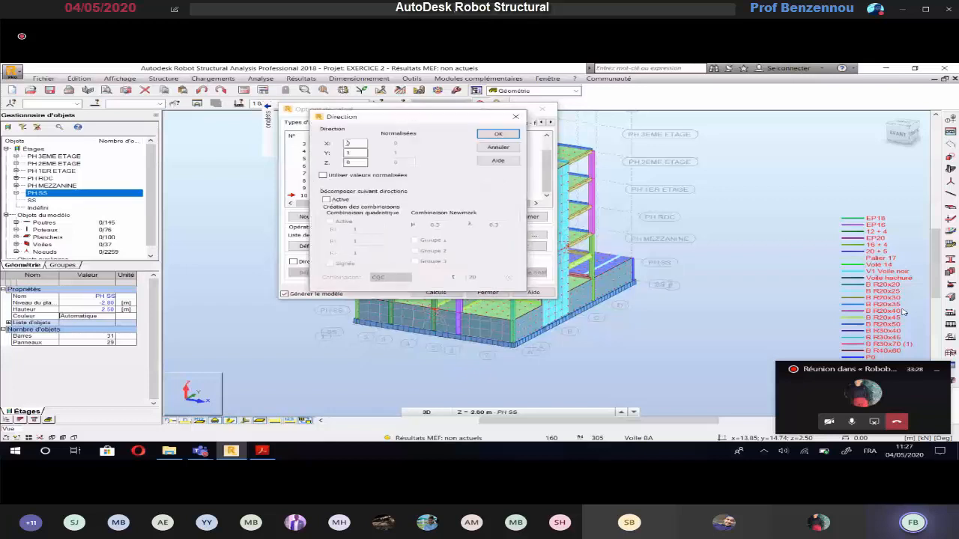
left_click(490, 133)
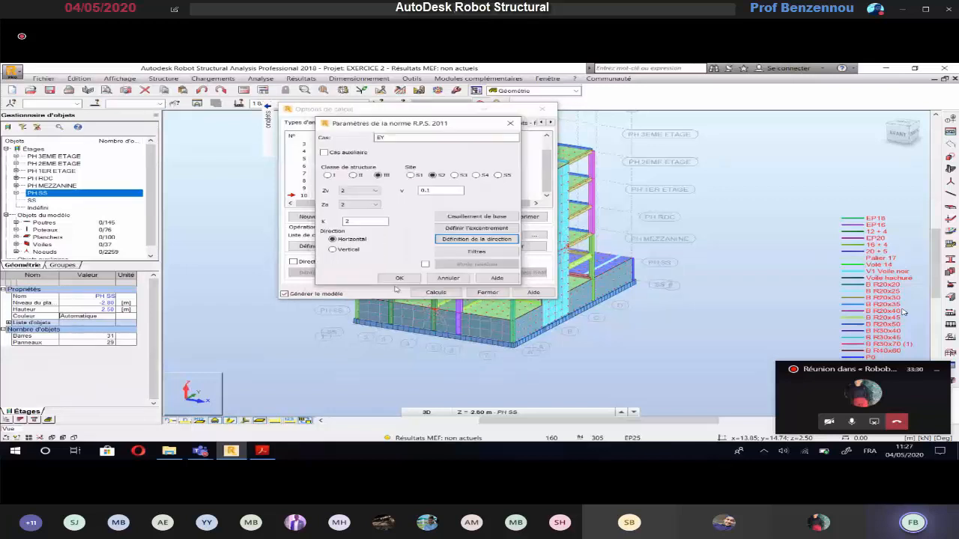
left_click(397, 278)
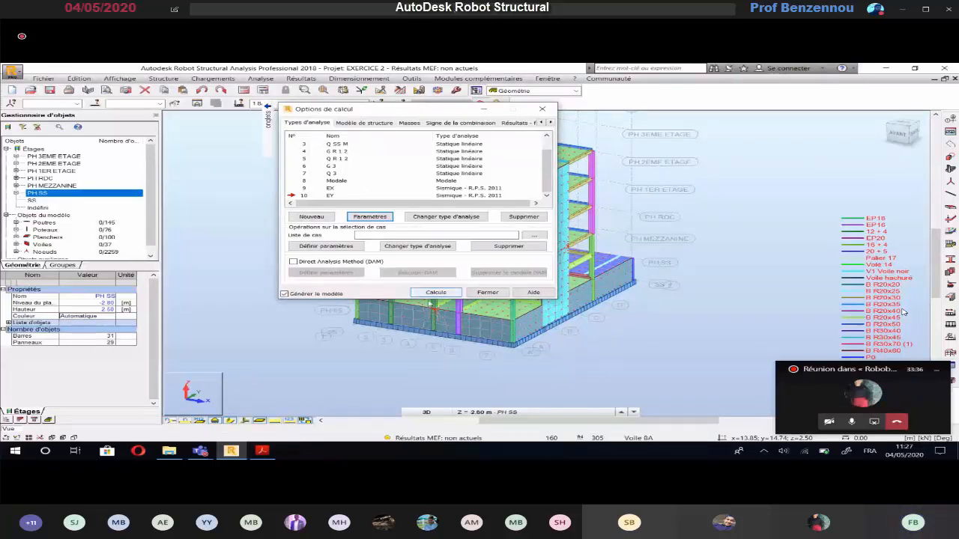
Step: Run the structural calculation, continue despite the participating-mass warning, and close the calculation options
left_click(436, 293)
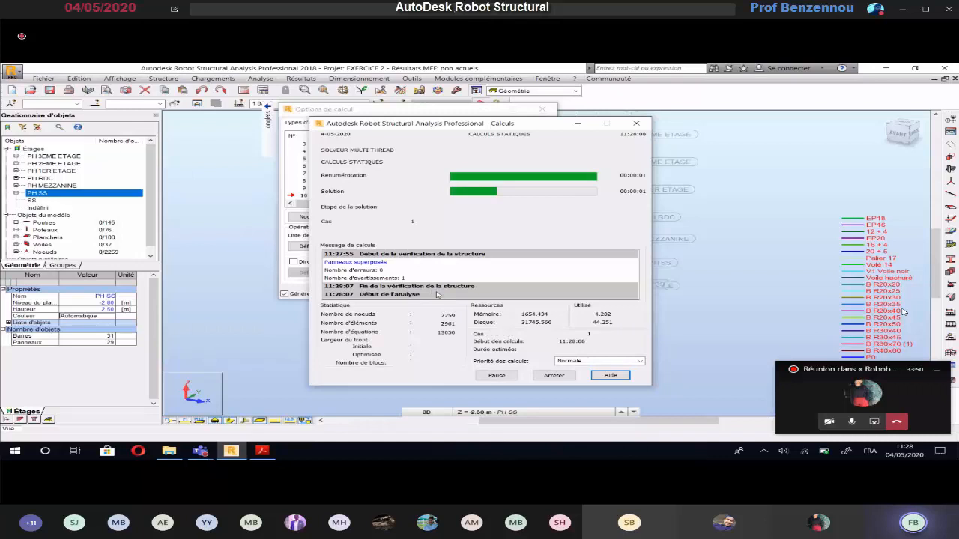
left_click(436, 295)
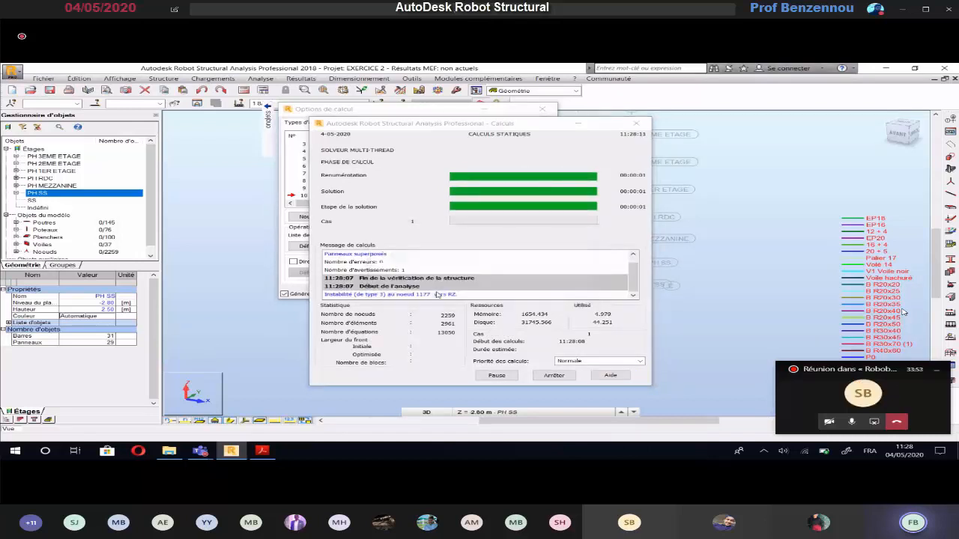
left_click(438, 295)
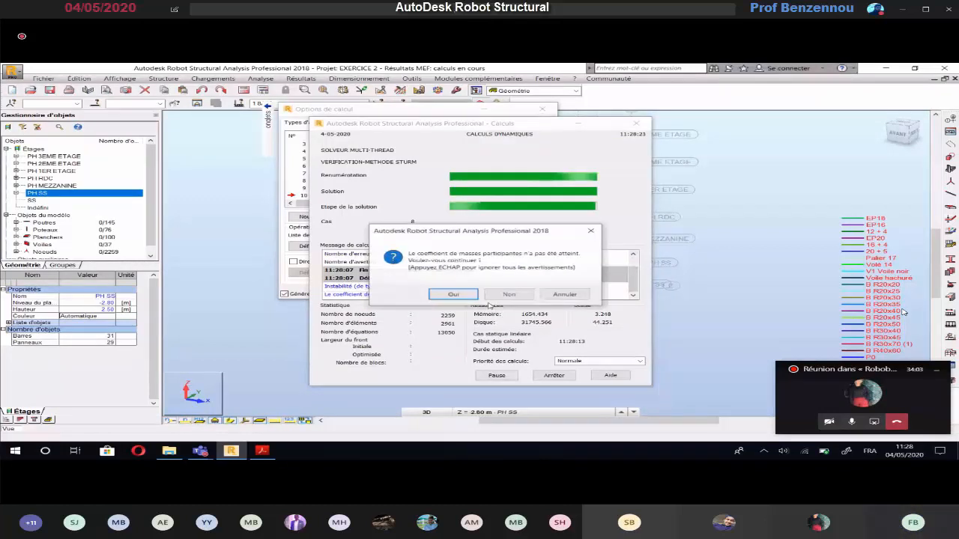
left_click(458, 293)
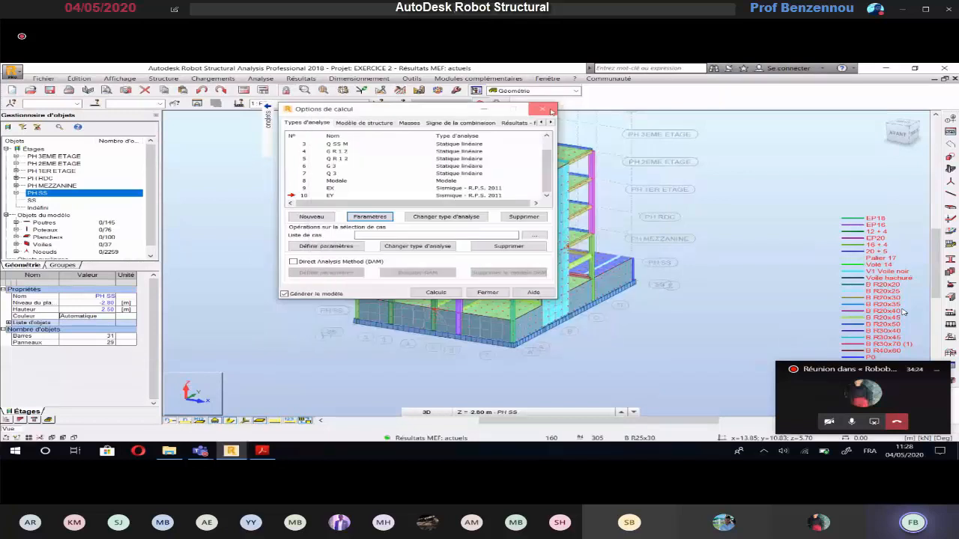
left_click(552, 112)
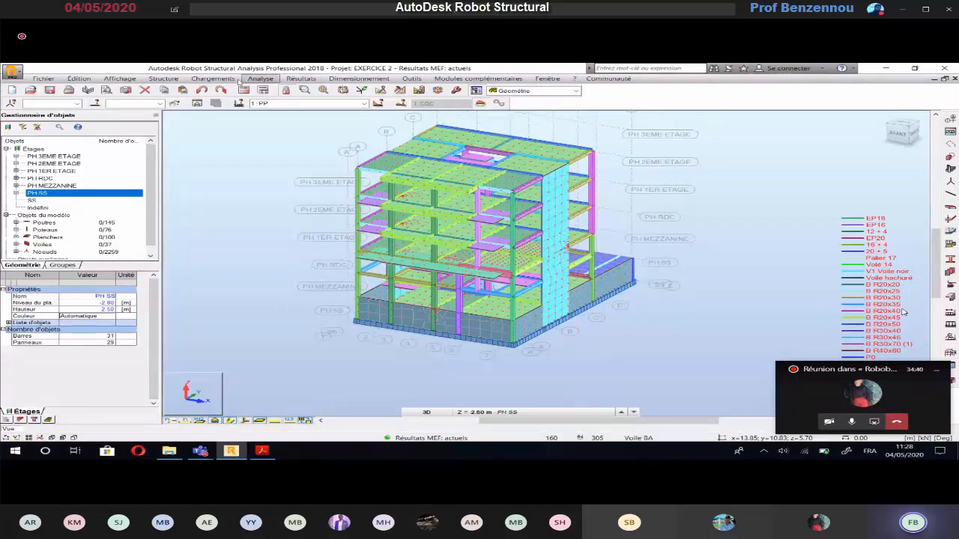
Step: Show the eigenmode results table (Modes propres) and restrict it to case 8, Modale
left_click(307, 79)
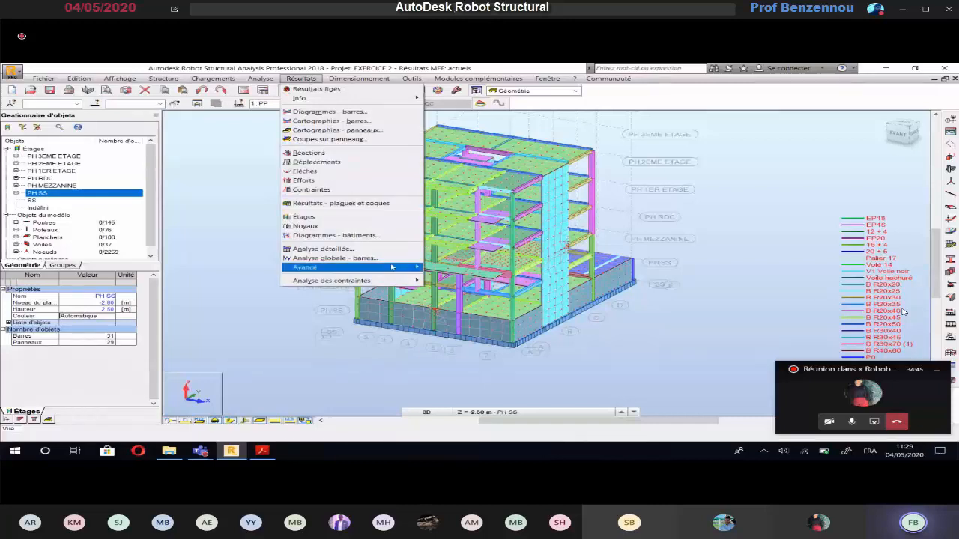
mouse_move(389, 268)
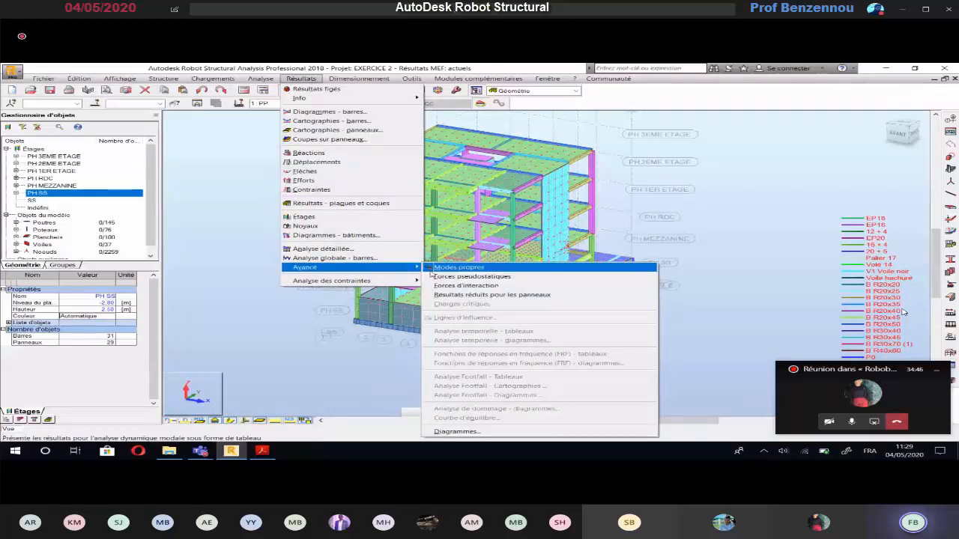
left_click(436, 270)
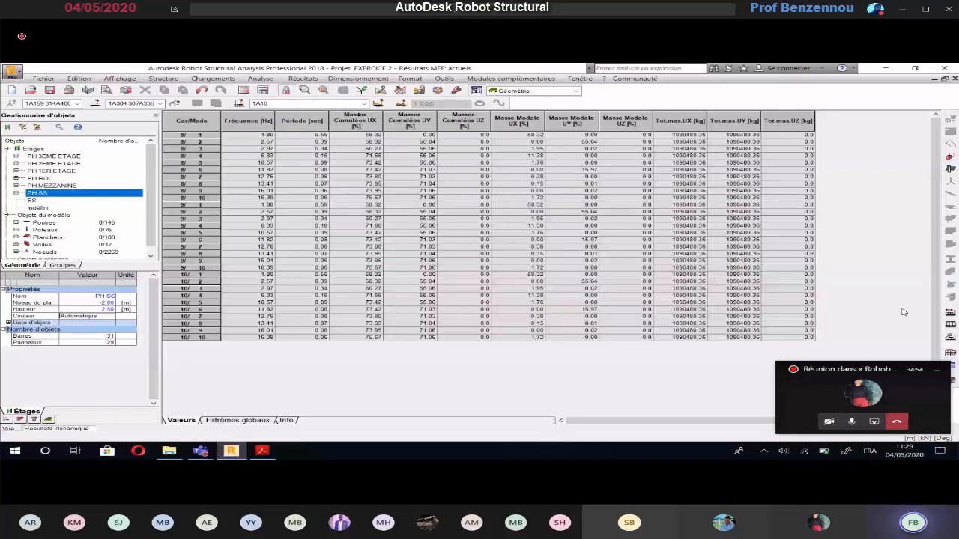
left_click(365, 104)
left_click(303, 153)
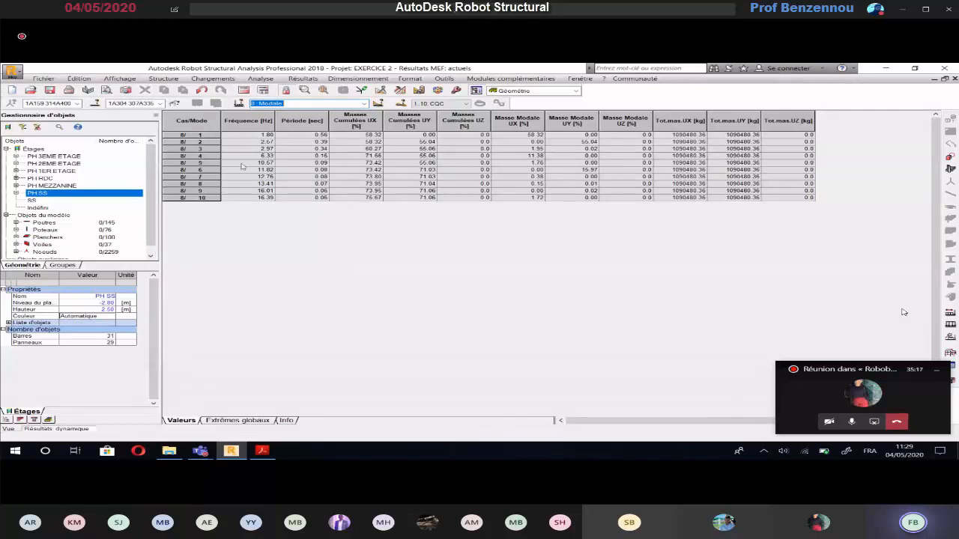
Step: Set the Modale case's number of modes to 30, accept the change to the results and rerun the calculation
left_click(261, 79)
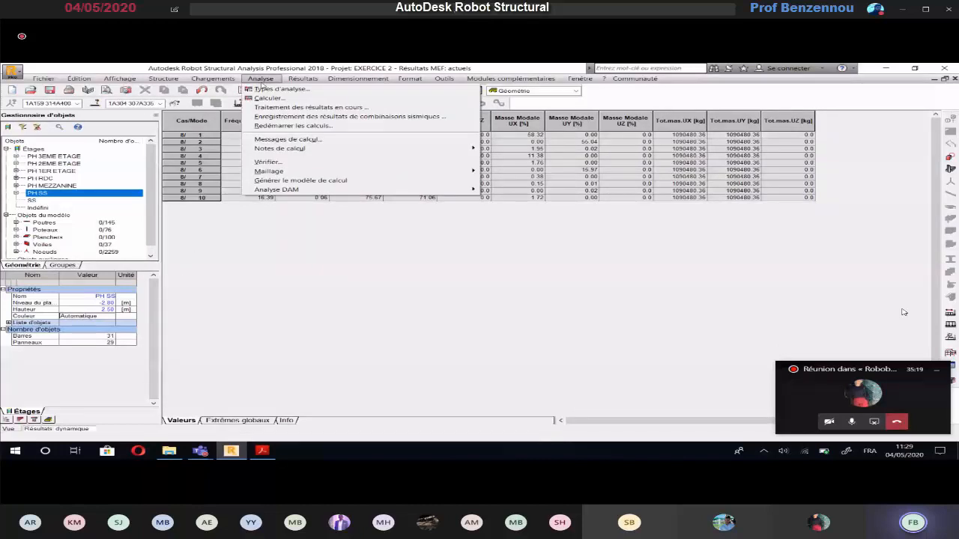
left_click(266, 89)
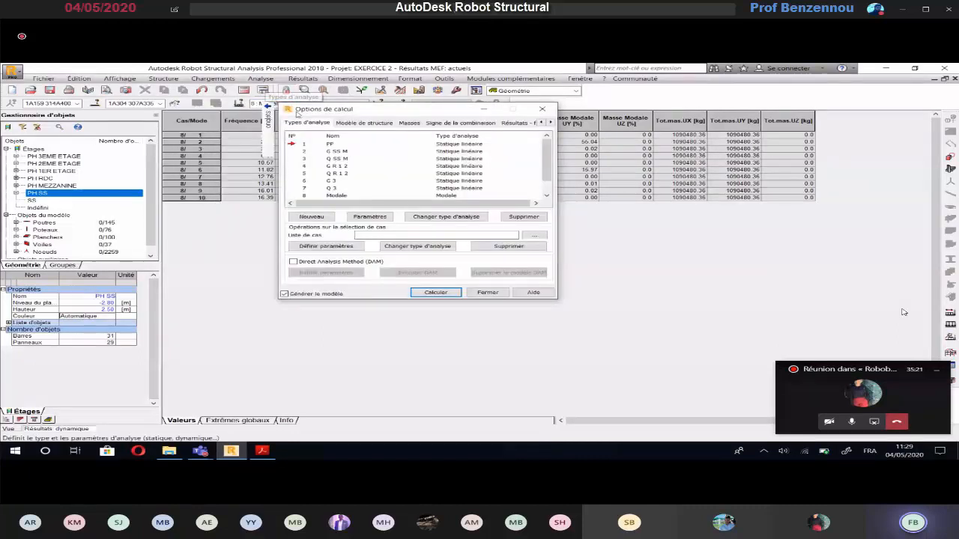
left_click(330, 195)
left_click(370, 216)
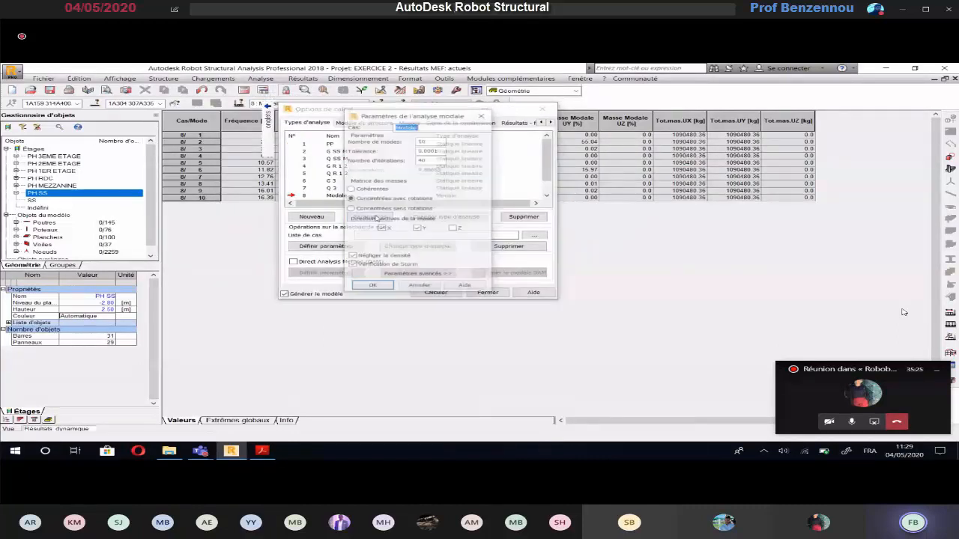
double_click(428, 140)
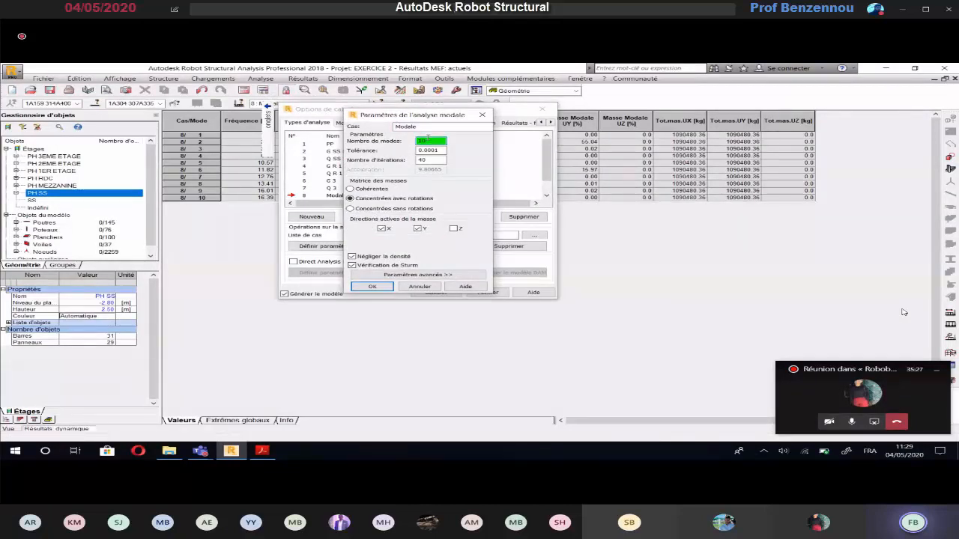
type("30")
left_click(374, 290)
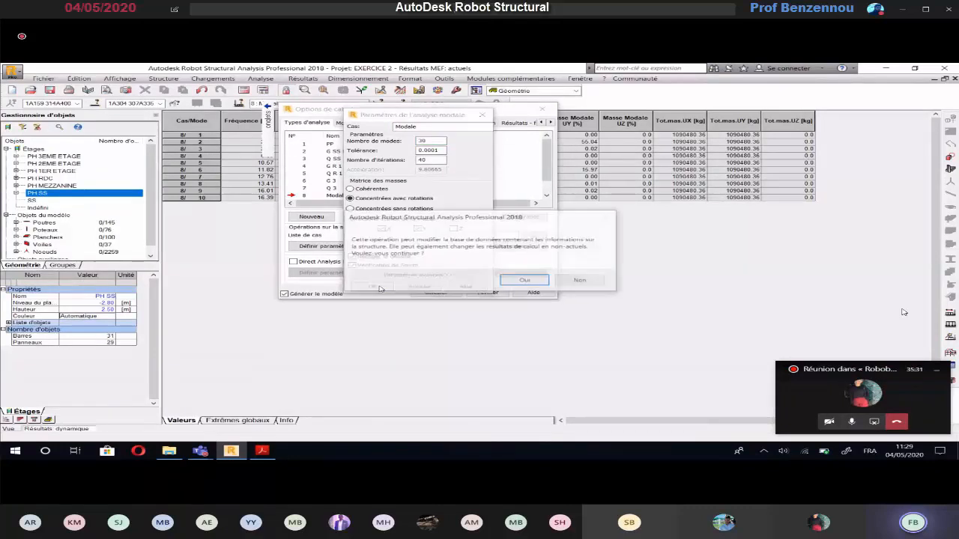
left_click(528, 283)
left_click(438, 292)
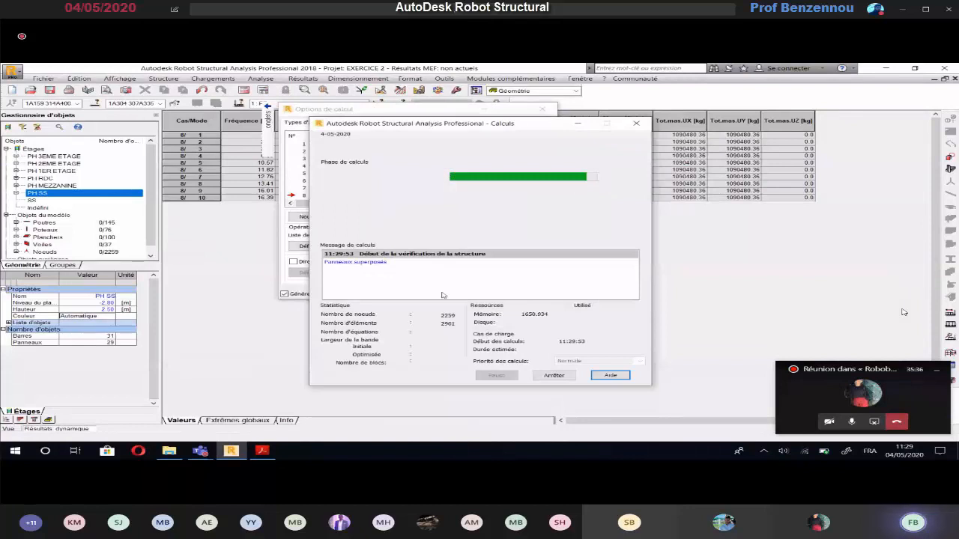
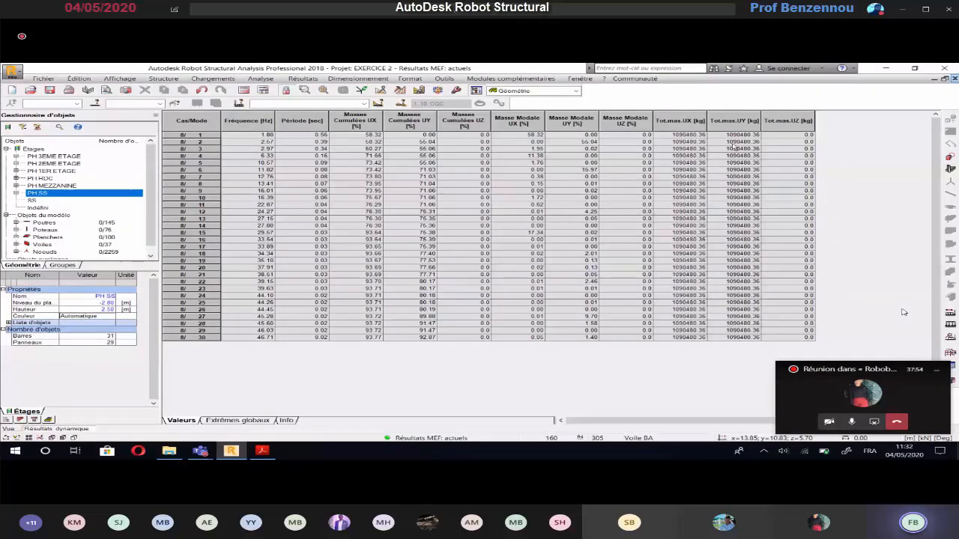
Step: Close the eigenmode results table and open exo 2 ROBOT.pdf to examine the PH SOUS SOL floor plan
left_click(955, 79)
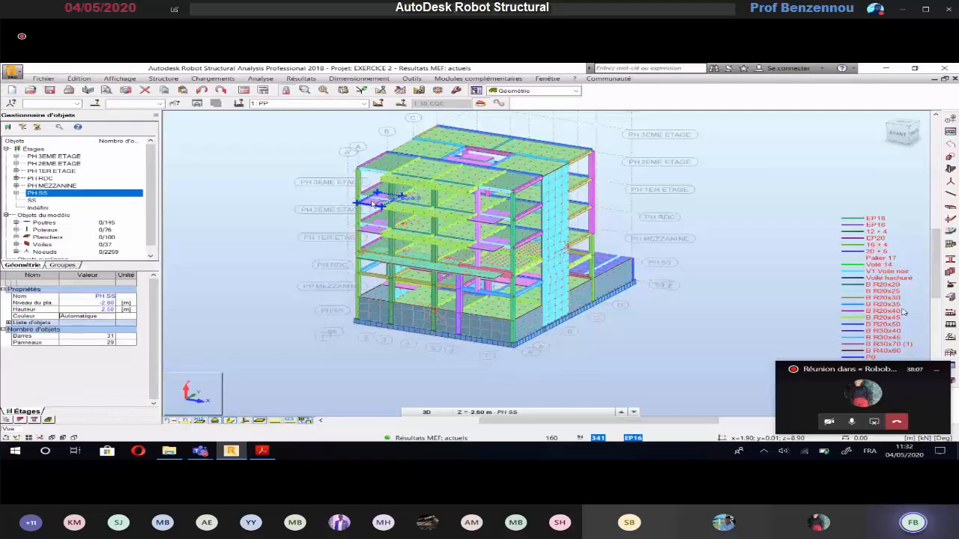
left_click(231, 451)
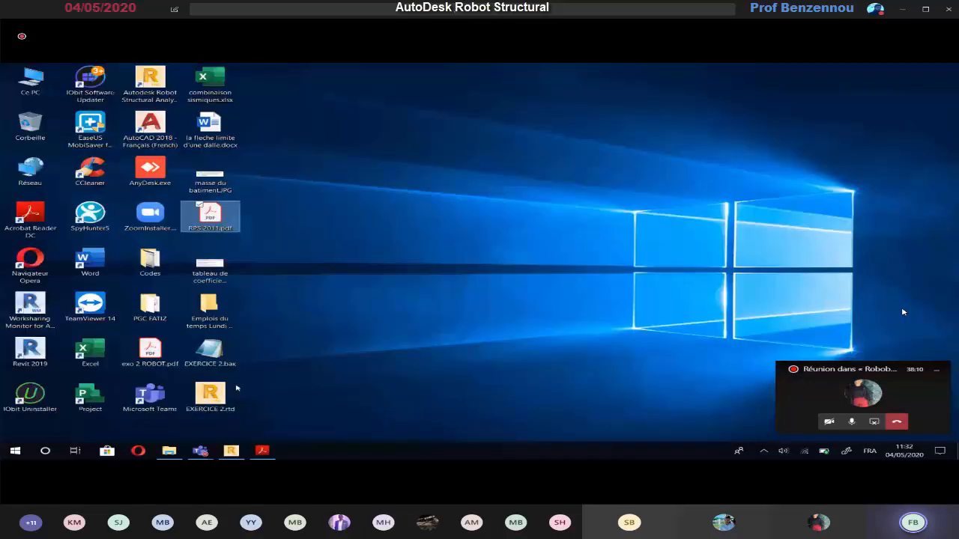
double_click(144, 352)
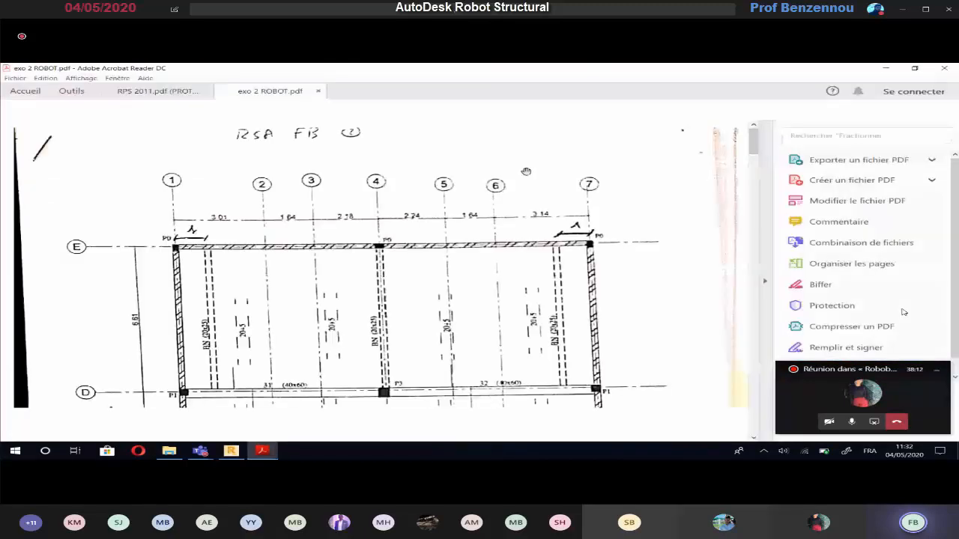
left_click(767, 173)
scroll(524, 180, "down", 6, "ctrl")
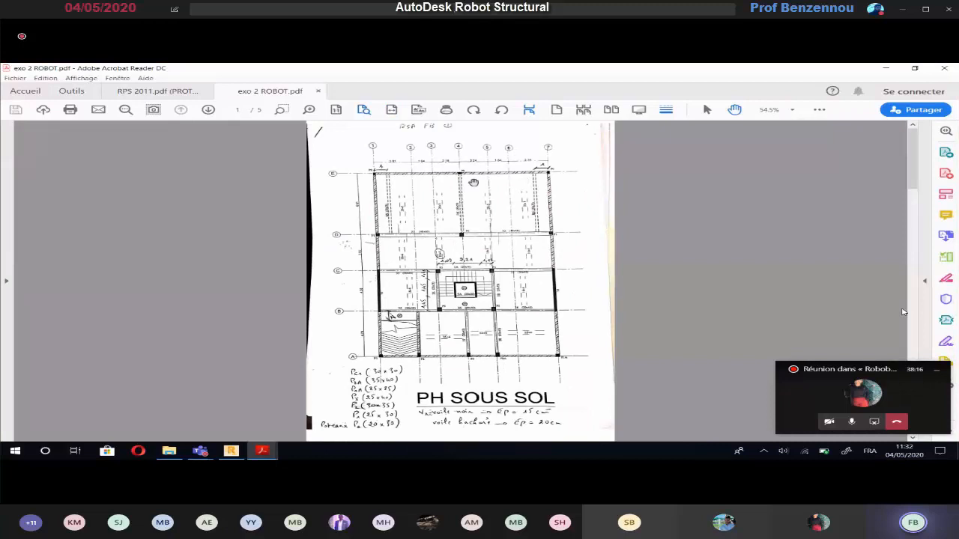
left_click(557, 109)
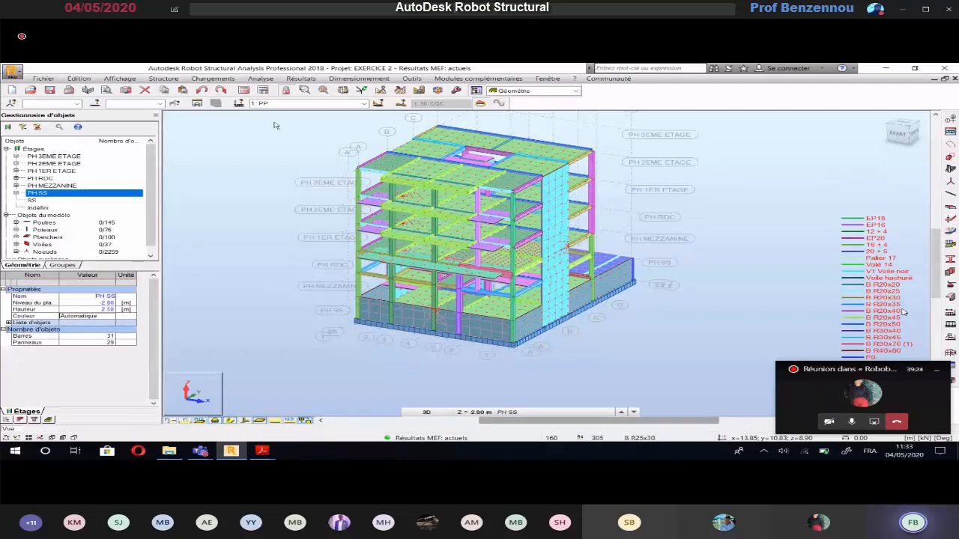
Step: Choose complete automatic load combinations under BAEL 91 and open their advanced settings
left_click(231, 81)
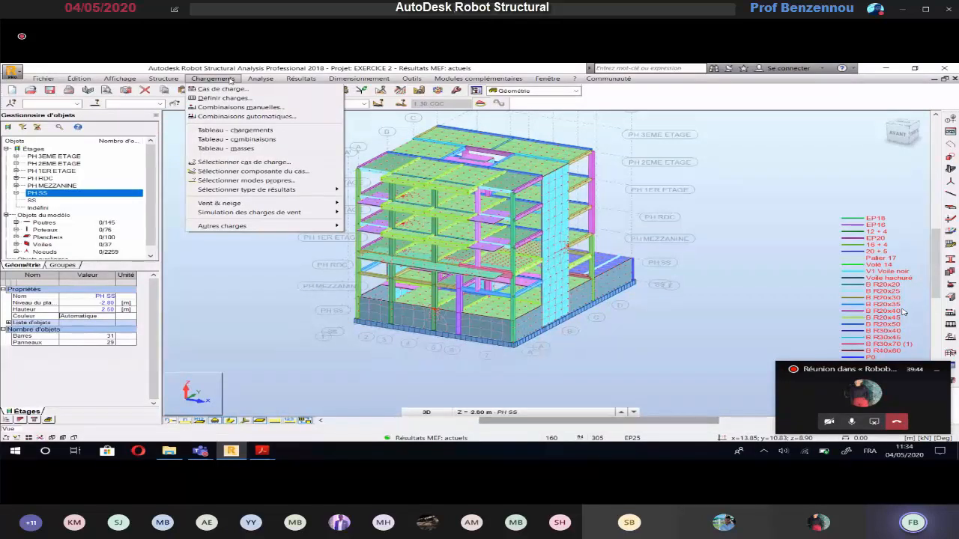
left_click(259, 117)
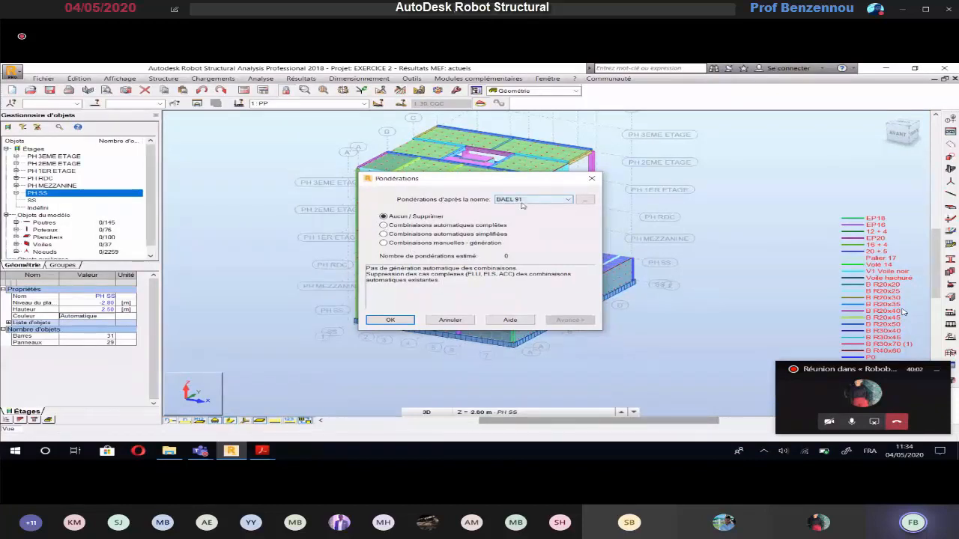
left_click(409, 225)
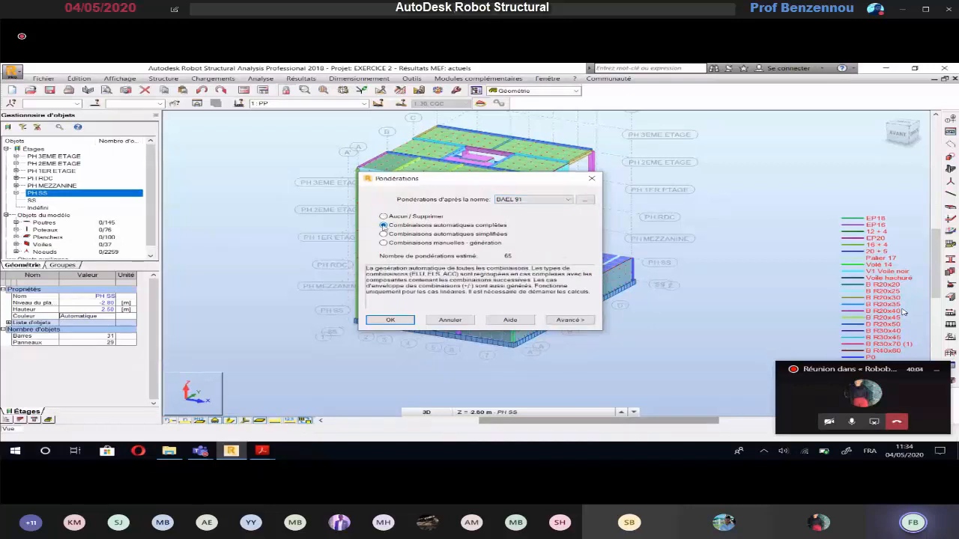
left_click(580, 322)
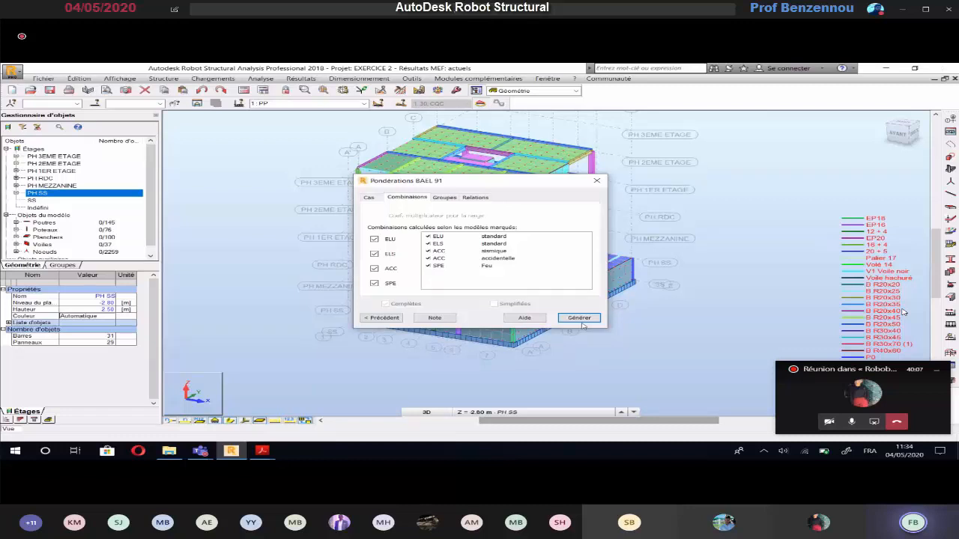
Step: Check the active load cases through EX and EY, and exclude the SPE combinations from generation
left_click(371, 198)
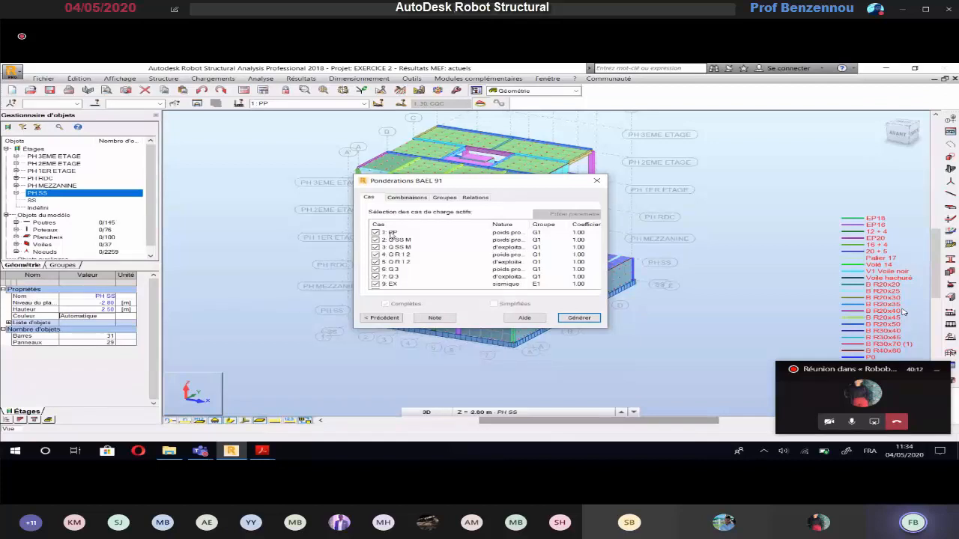
scroll(395, 282, "down", 1)
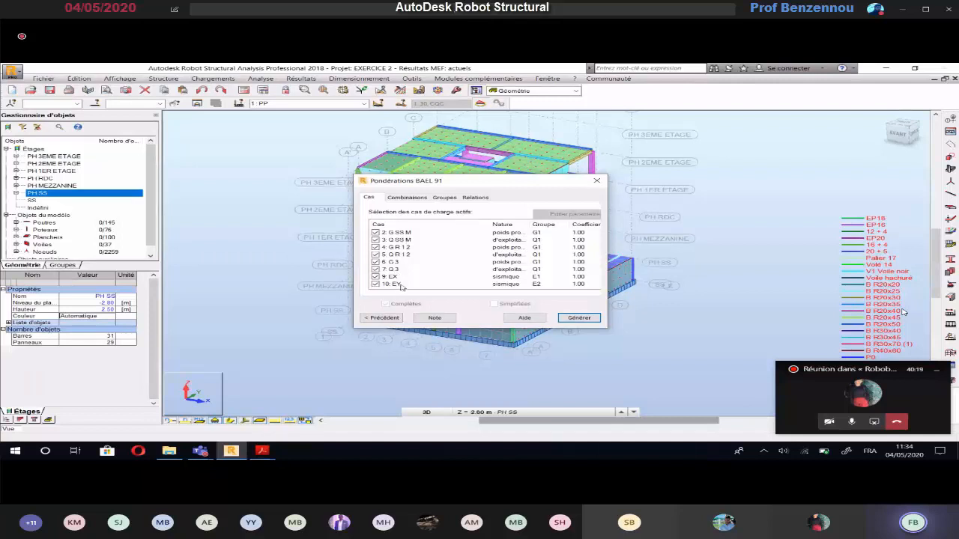
left_click(405, 198)
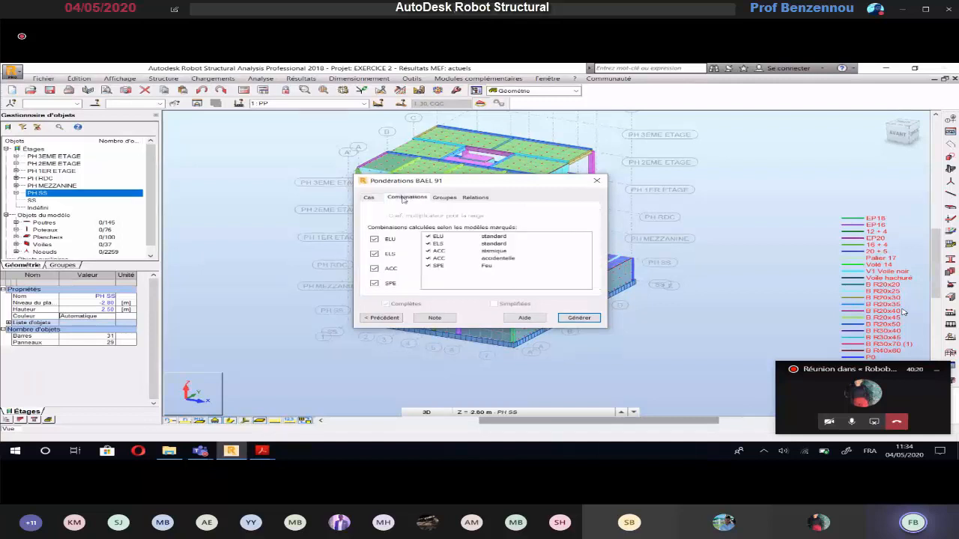
left_click(374, 284)
Step: Examine the combination groups for the permanent, live (d'exploitation) and seismic load cases
left_click(444, 198)
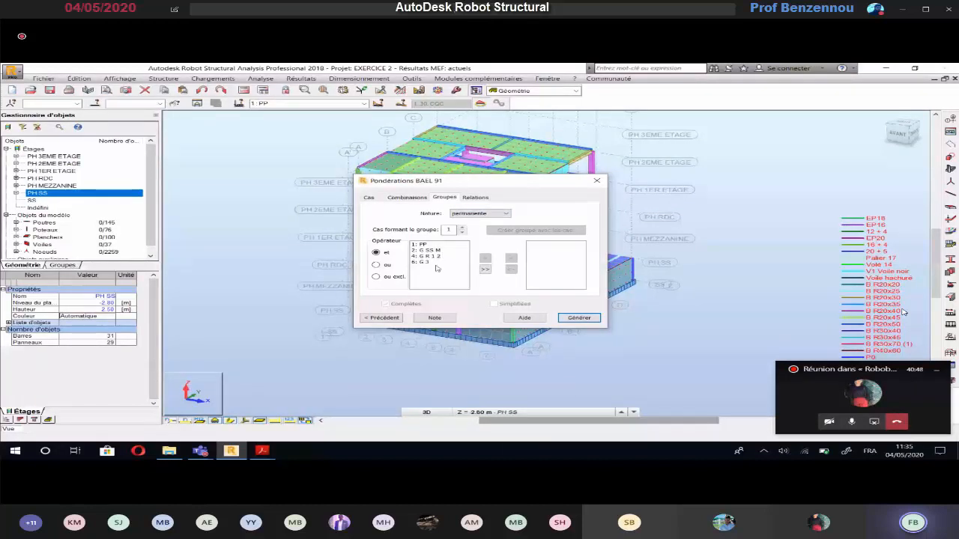
left_click(473, 217)
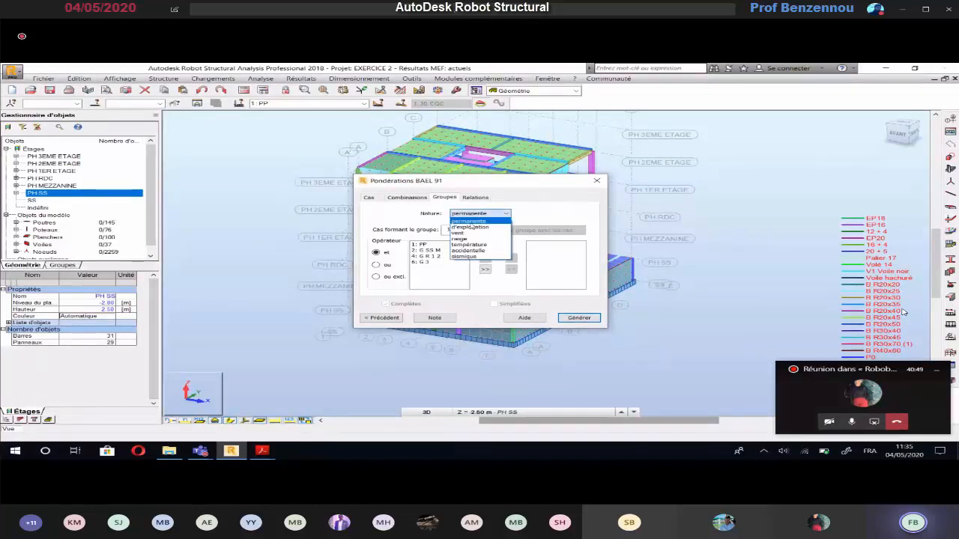
left_click(471, 227)
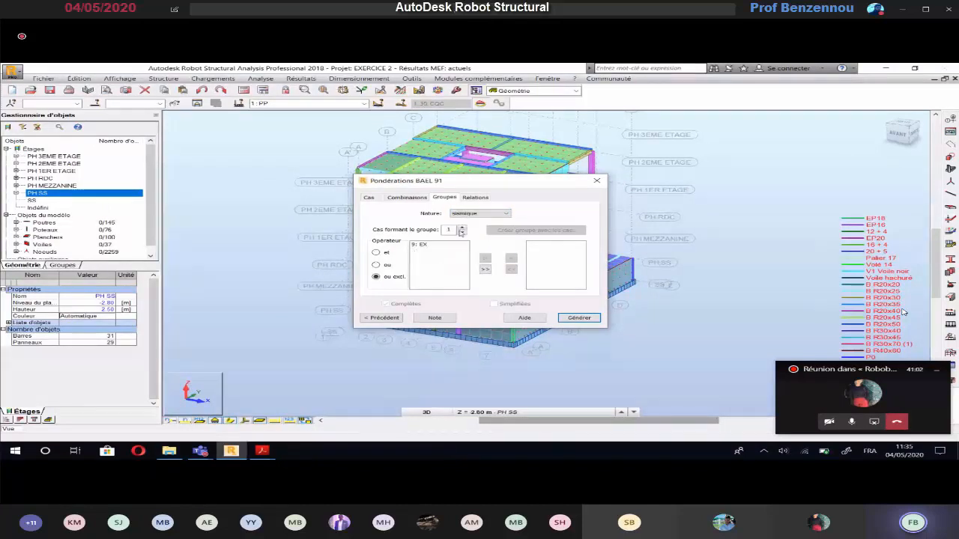
left_click(461, 230)
left_click(462, 233)
left_click(461, 229)
Step: Check the relations between the seismic groups and generate the automatic combinations
left_click(473, 198)
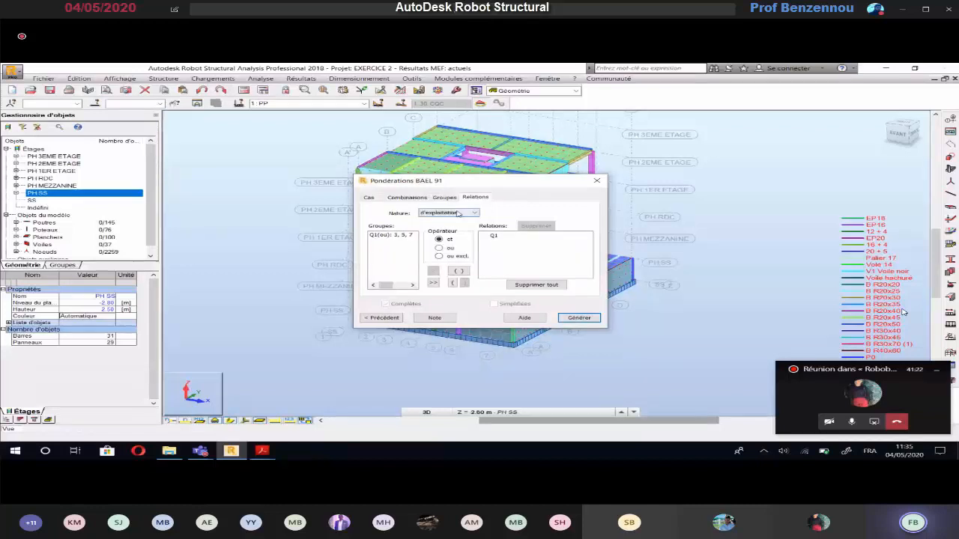
left_click(458, 214)
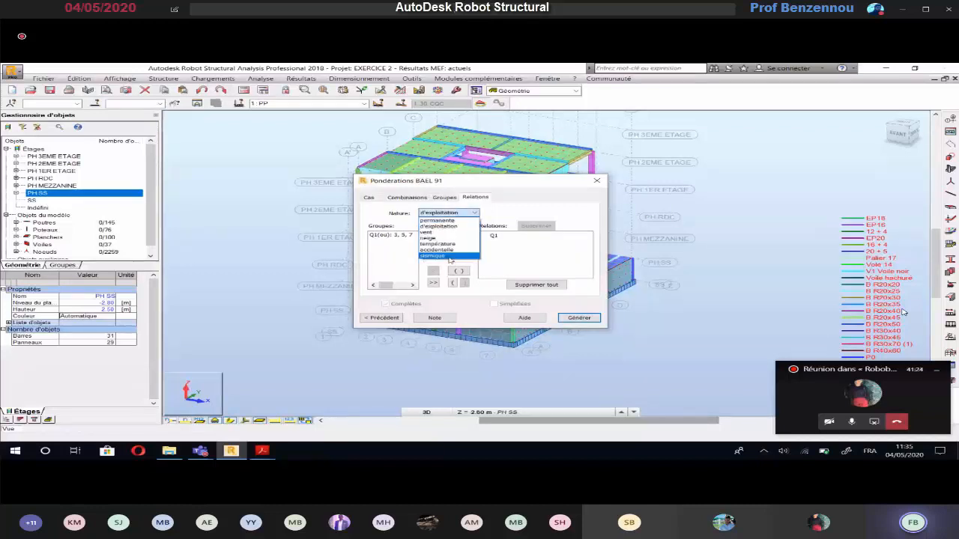
left_click(450, 257)
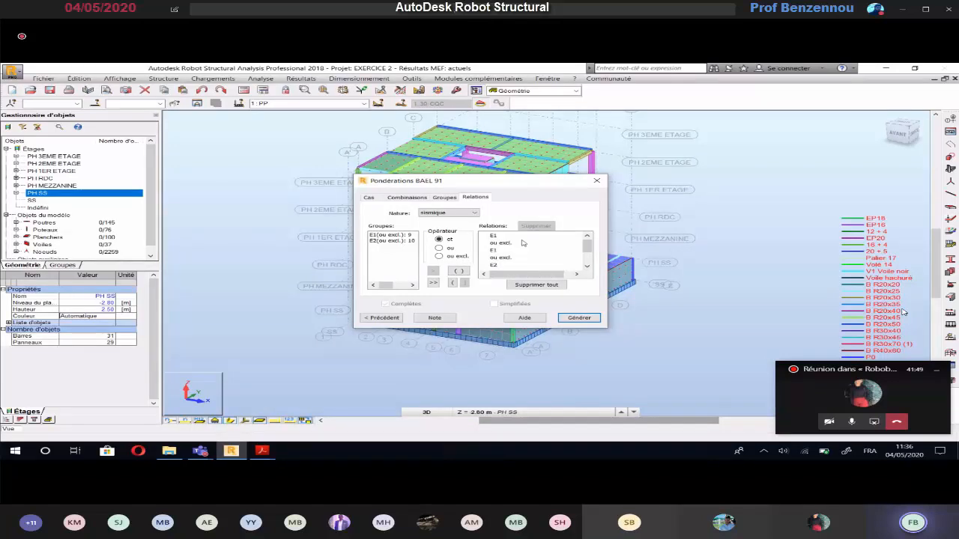
scroll(521, 239, "down", 2)
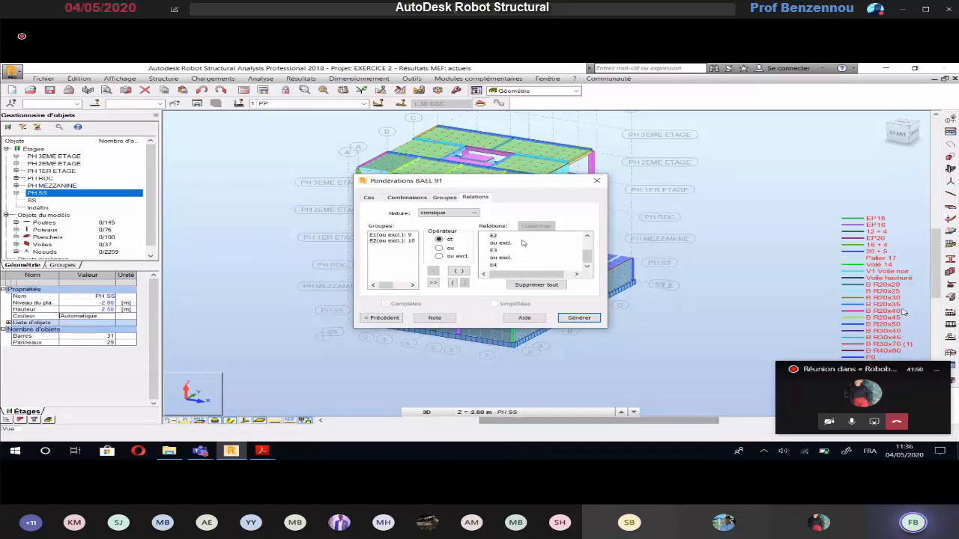
left_click(579, 318)
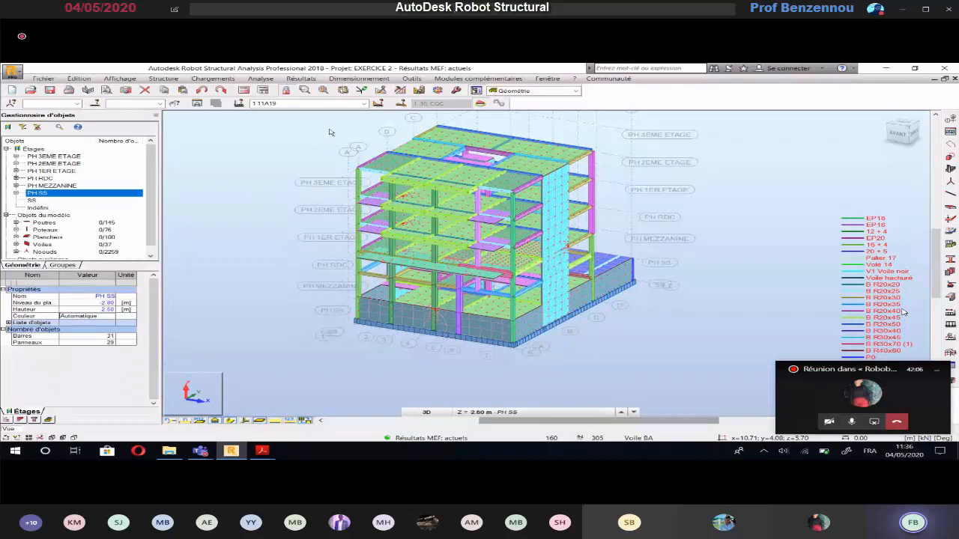
Step: Set the mesh options for all panels to the Coons method with Carrés (contour rectangulaire) division and a new element size
left_click(400, 91)
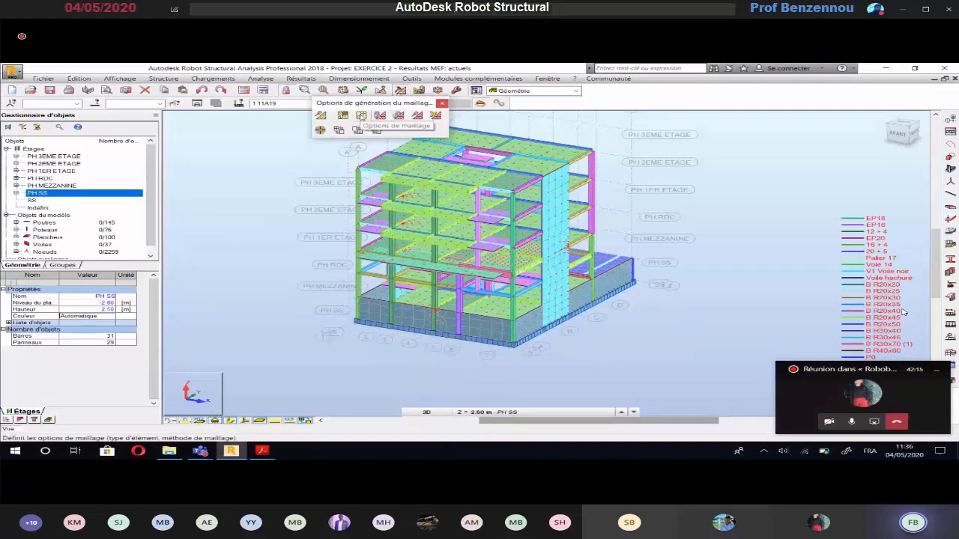
left_click(361, 115)
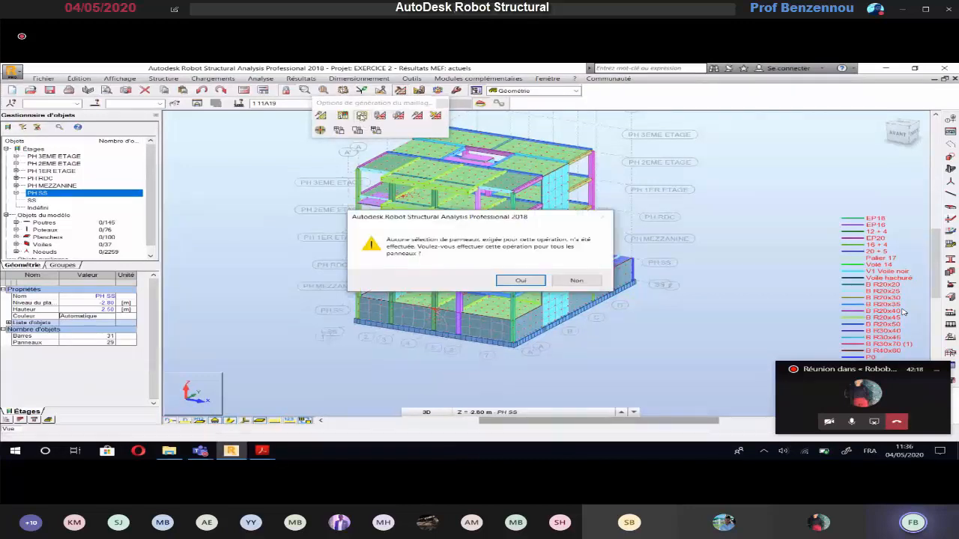
key("Return")
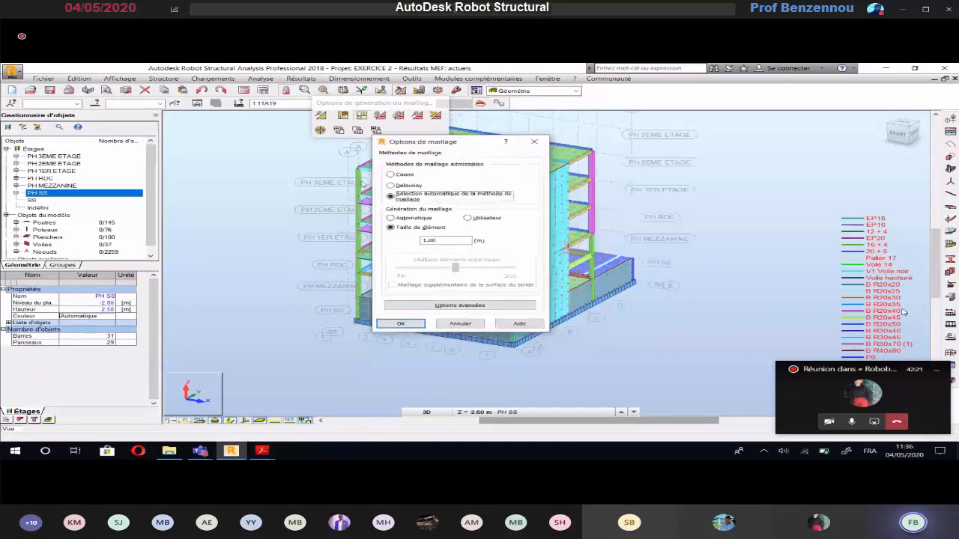
left_click(390, 175)
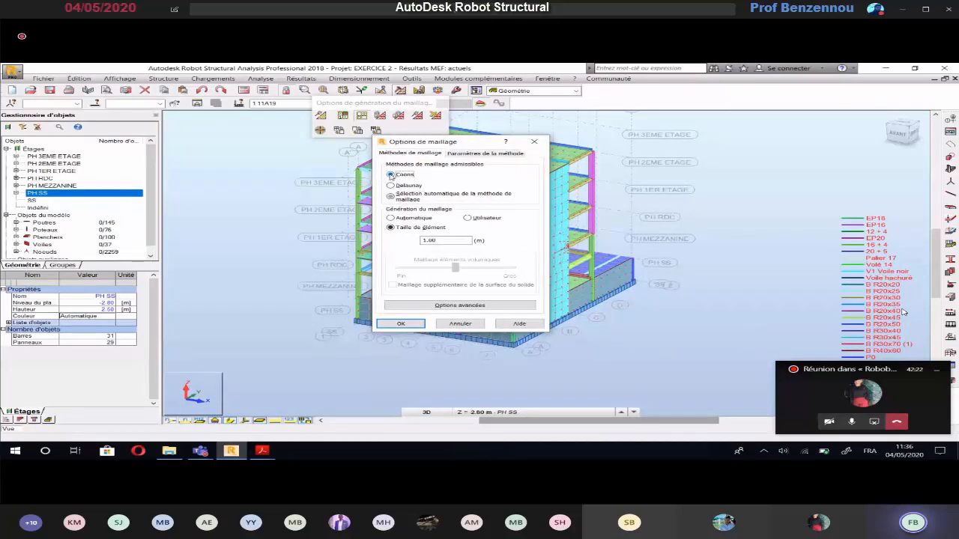
left_click(461, 154)
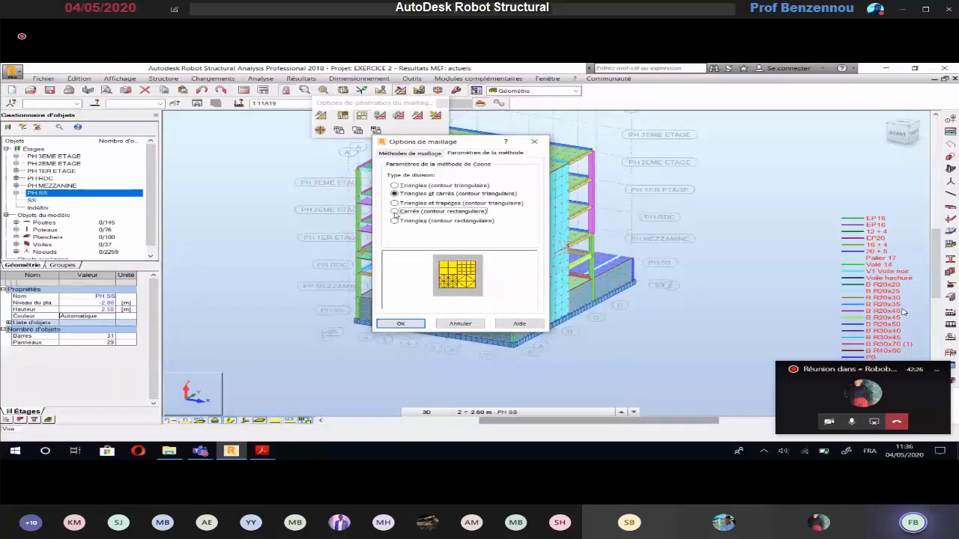
left_click(407, 153)
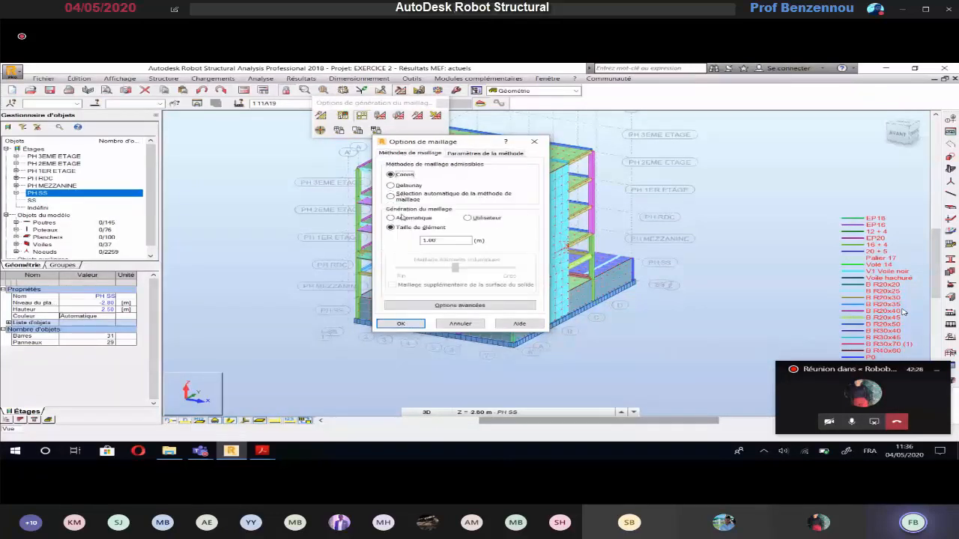
double_click(446, 240)
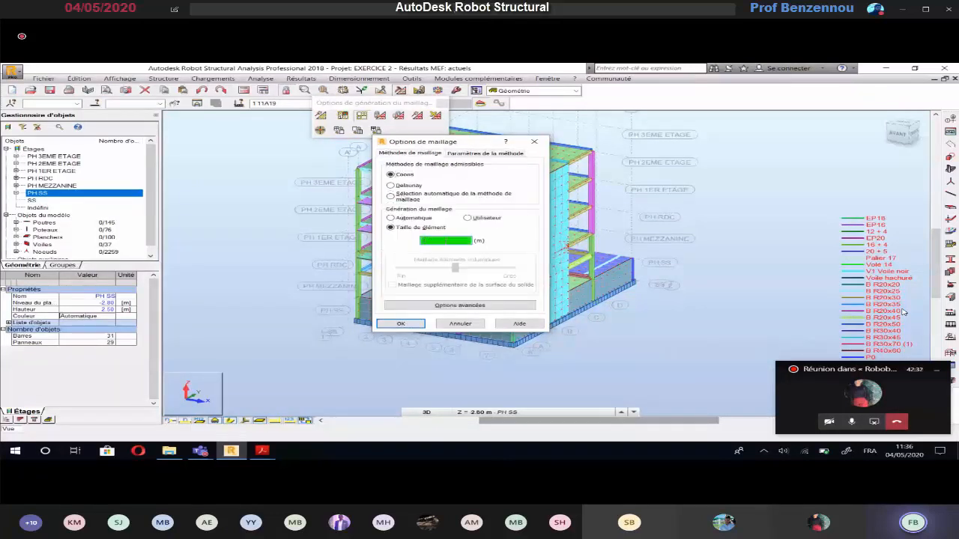
left_click(397, 324)
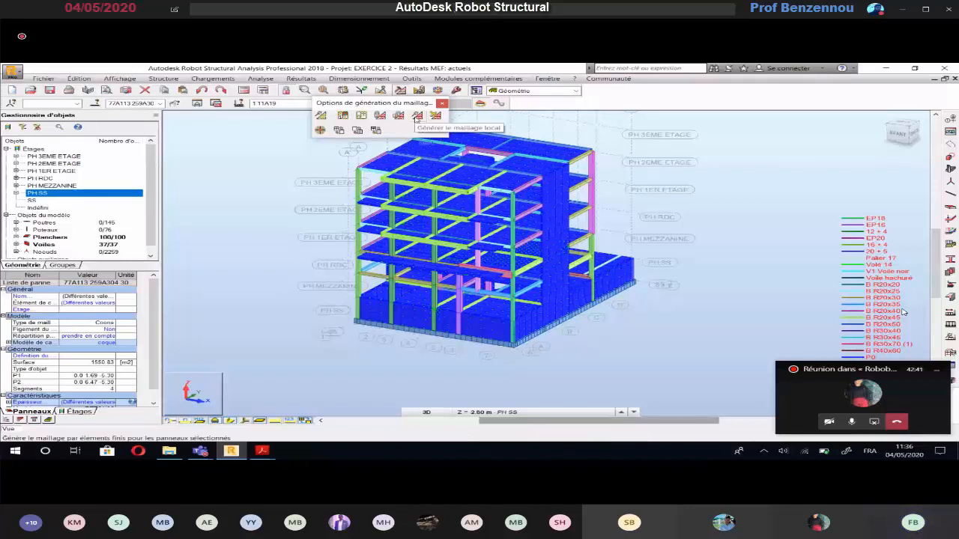
Step: Generate the local mesh for all selected panels and run the calculation, continuing past the instability warning, and clear the panel selection
left_click(417, 117)
left_click(516, 279)
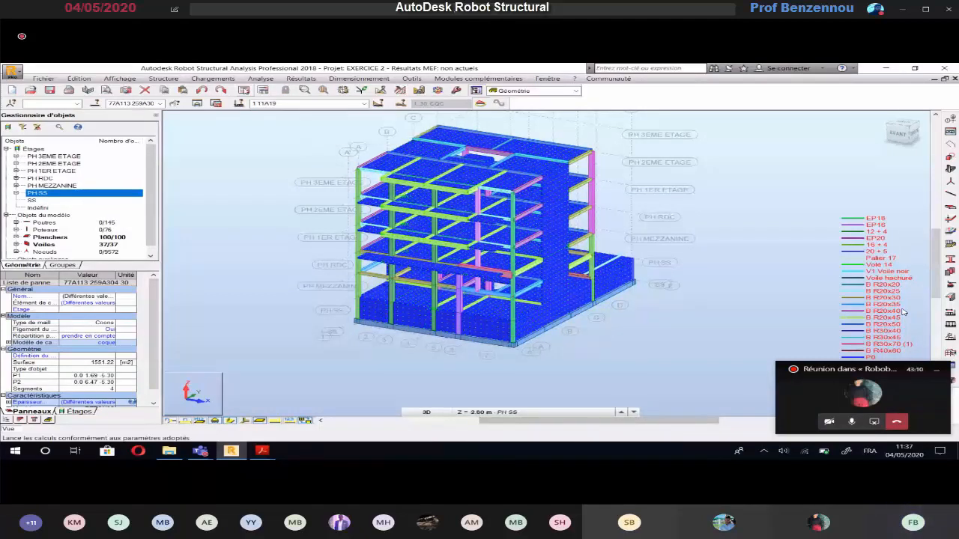
left_click(244, 90)
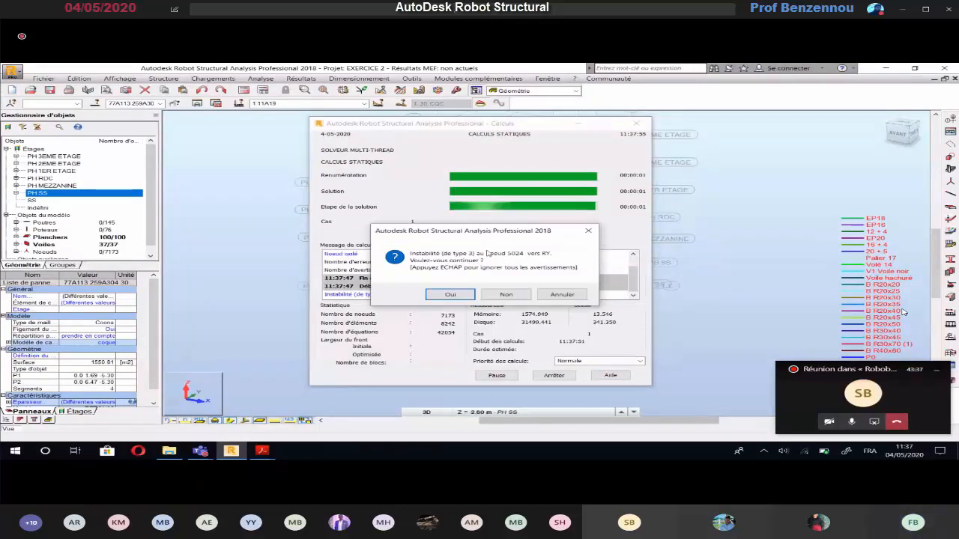
left_click(452, 293)
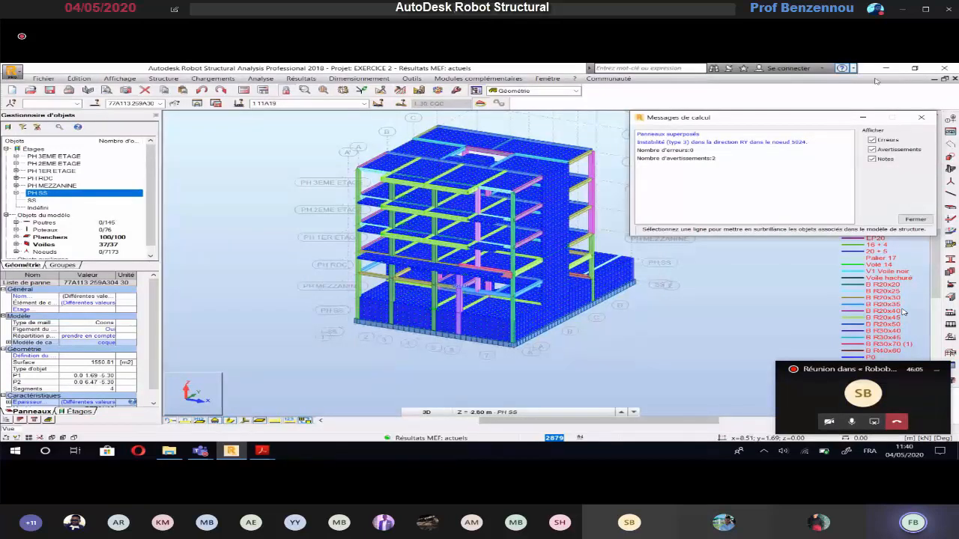
left_click(920, 118)
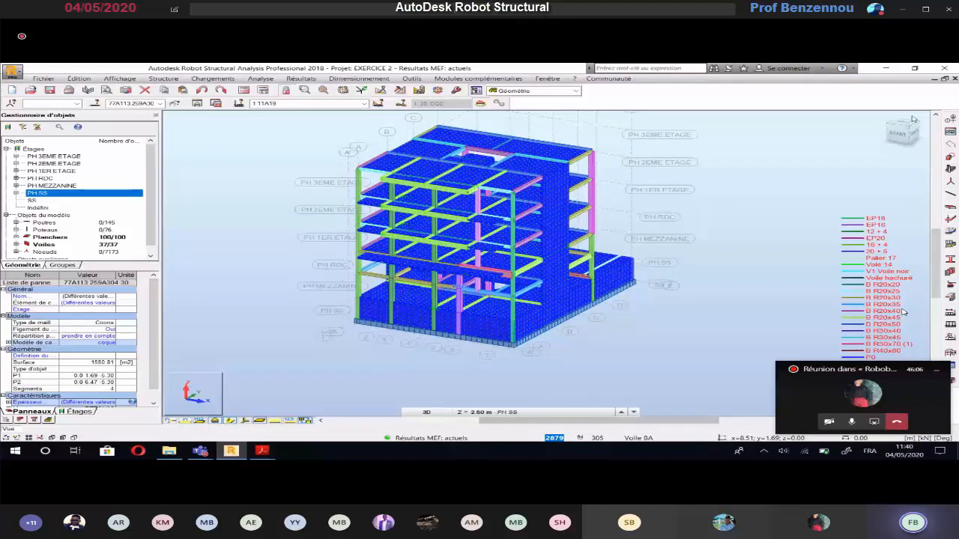
left_click(253, 176)
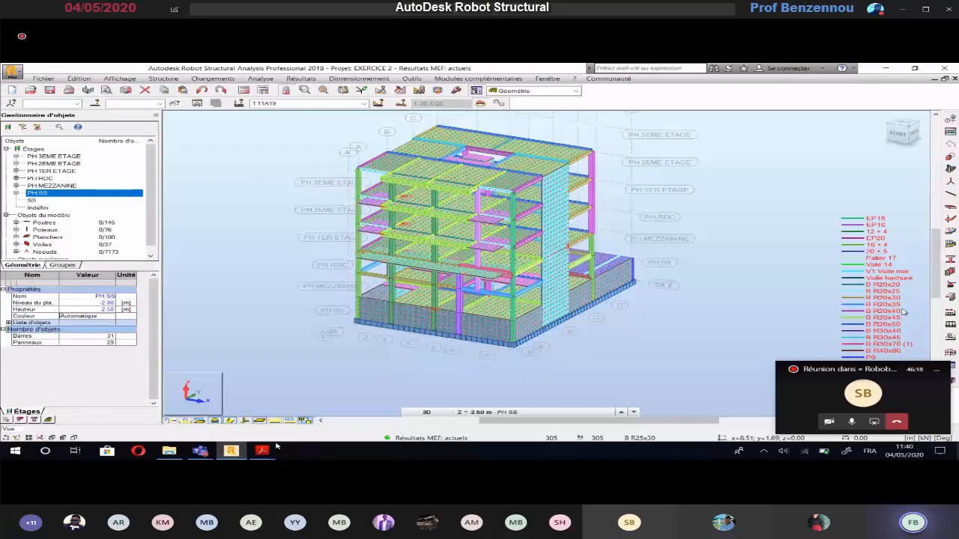
Step: Switch to RPS 2011.pdf in Acrobat Reader and read the lateral displacement limits on page 76, checking them against the Robot model
key("alt+Tab")
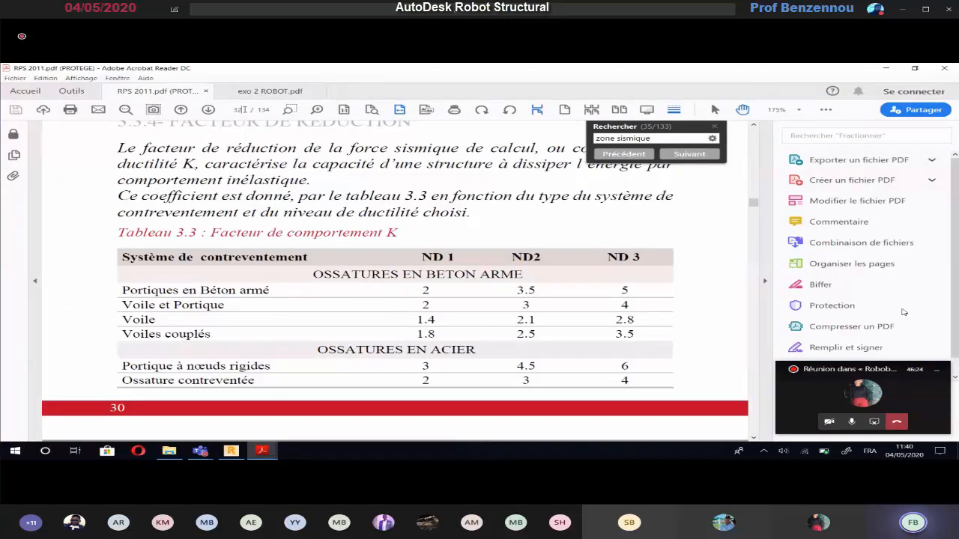
left_click(240, 109)
type("76")
key("Return")
scroll(256, 325, "down", 3)
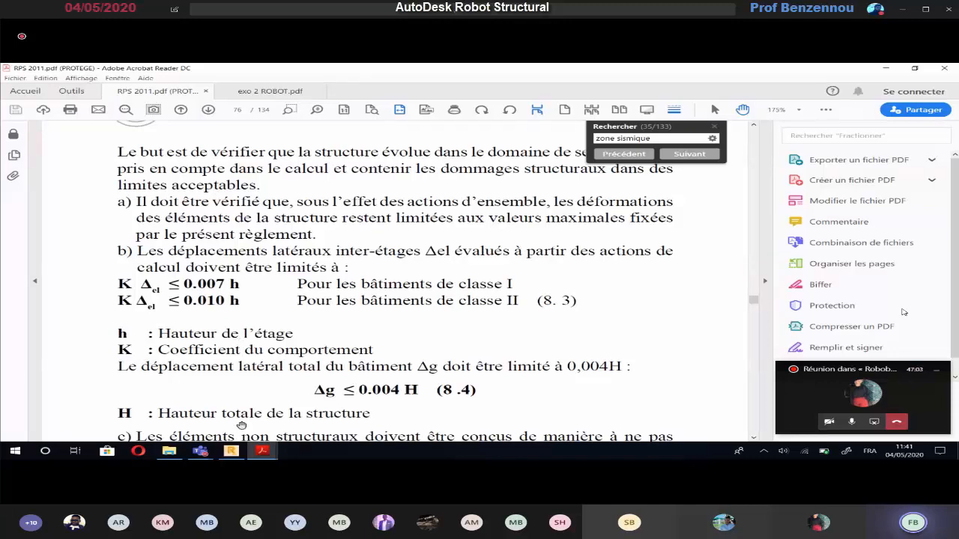
left_click(232, 450)
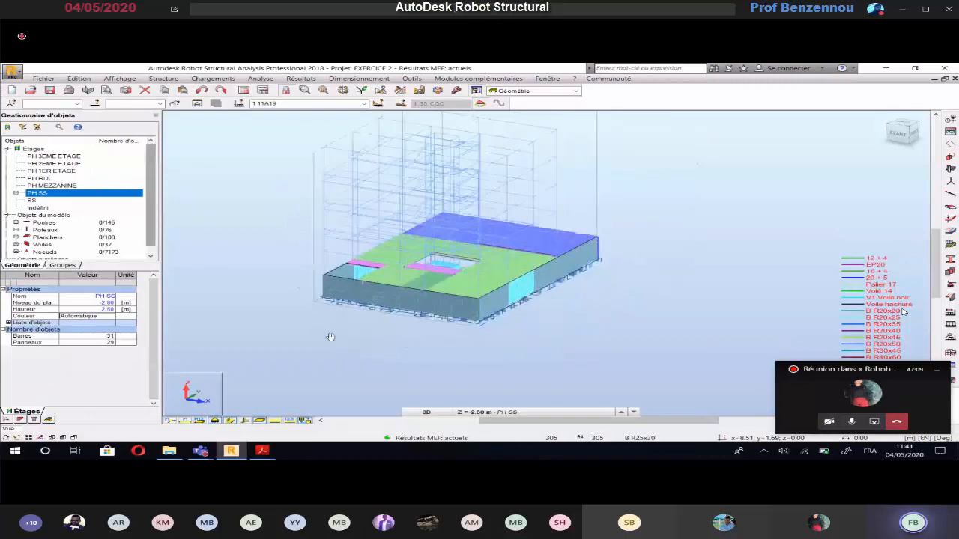
mouse_move(262, 450)
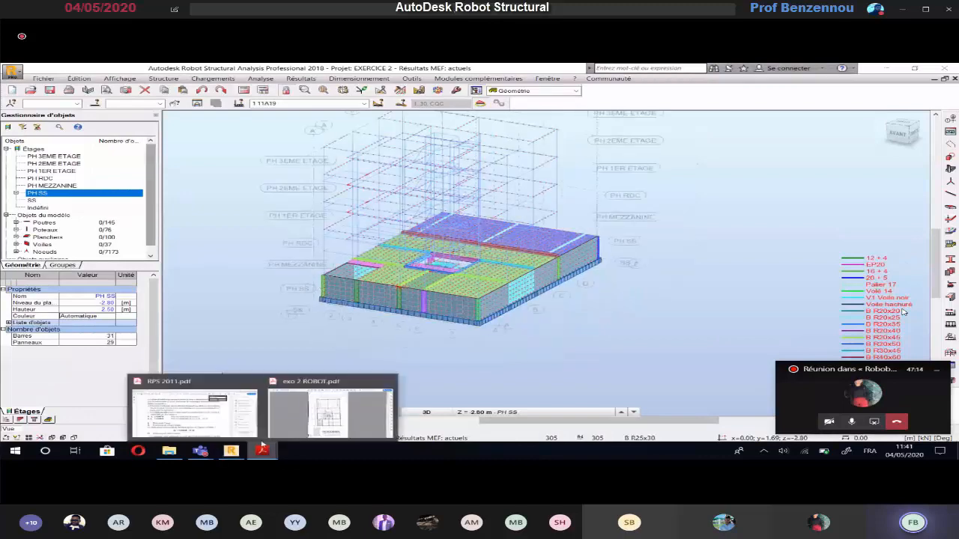
left_click(223, 411)
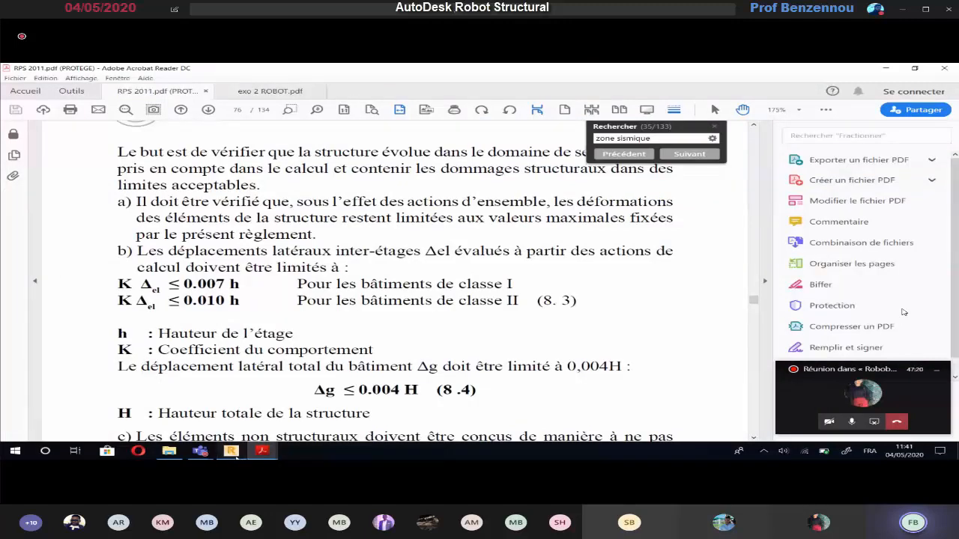
Step: Return to Robot and review the analysis parameters of the Modale case and the EX seismic case
left_click(232, 451)
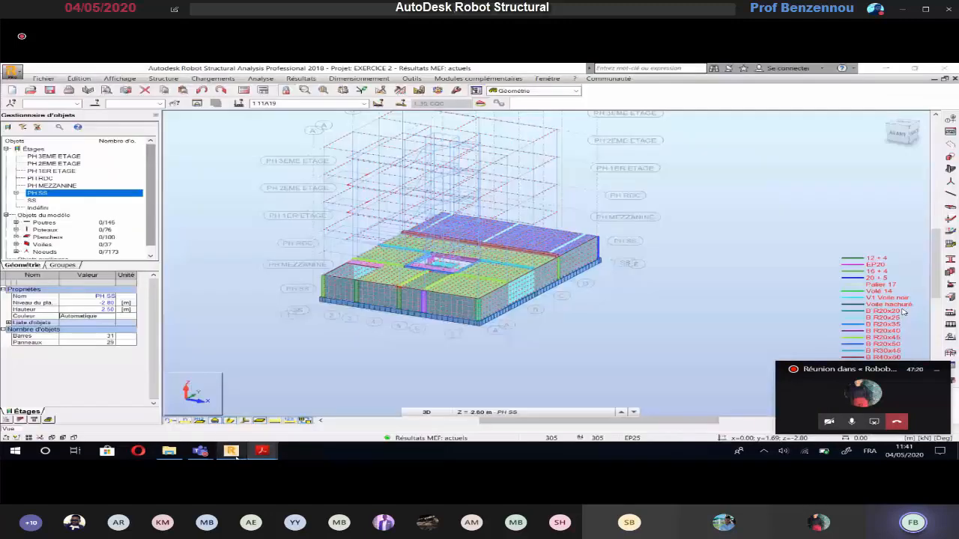
left_click(261, 78)
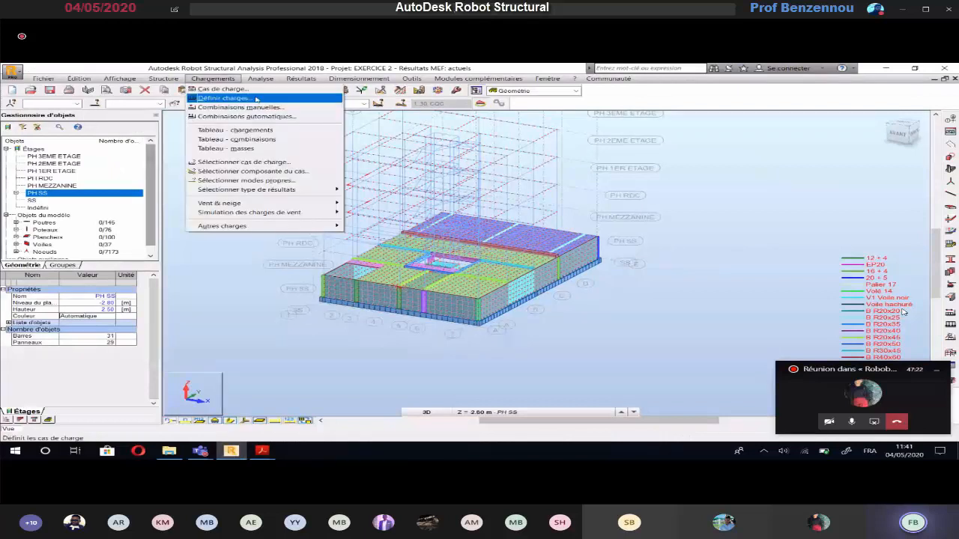
left_click(261, 78)
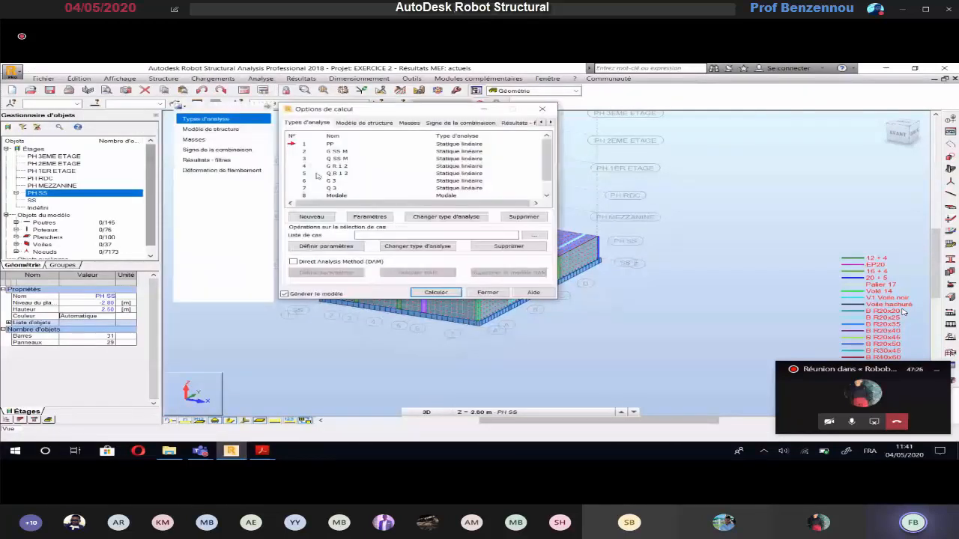
left_click(334, 195)
left_click(361, 217)
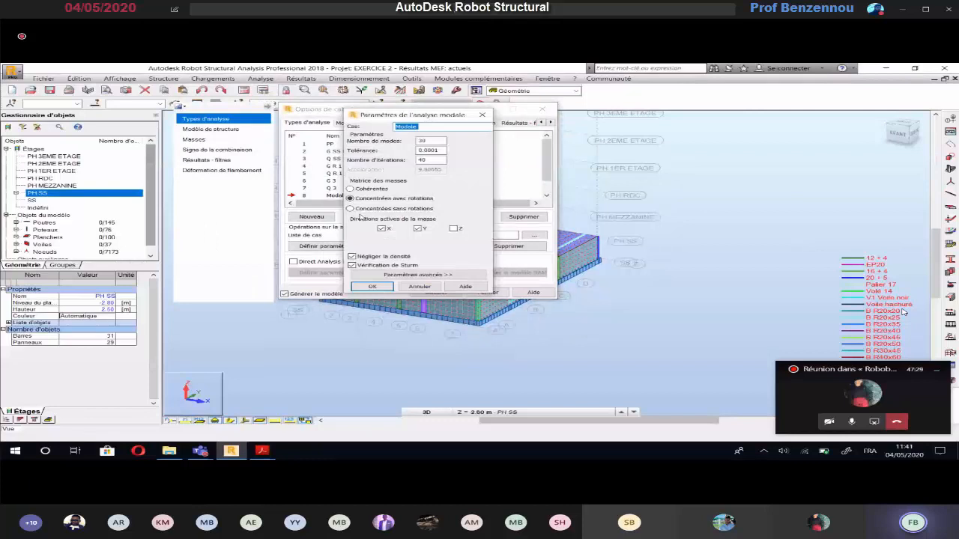
key("Return")
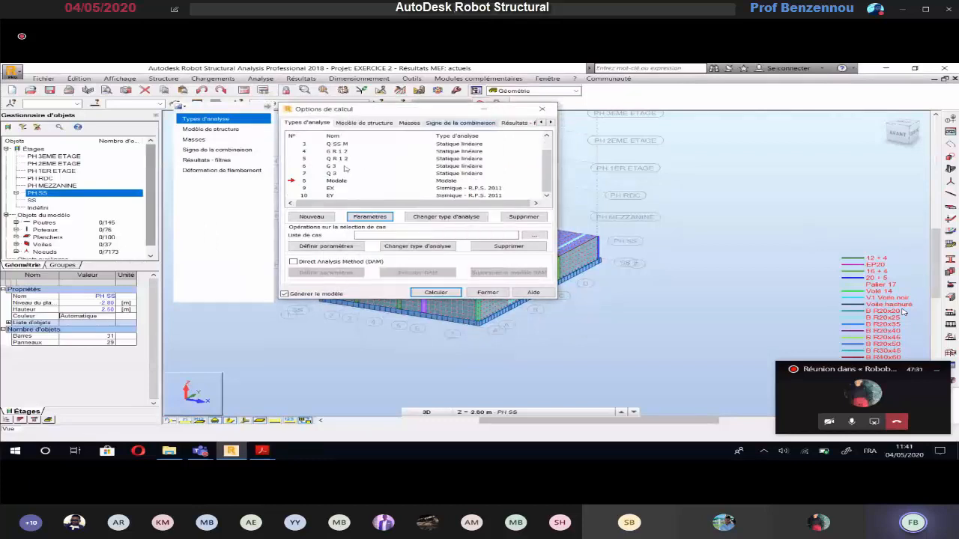
left_click(304, 188)
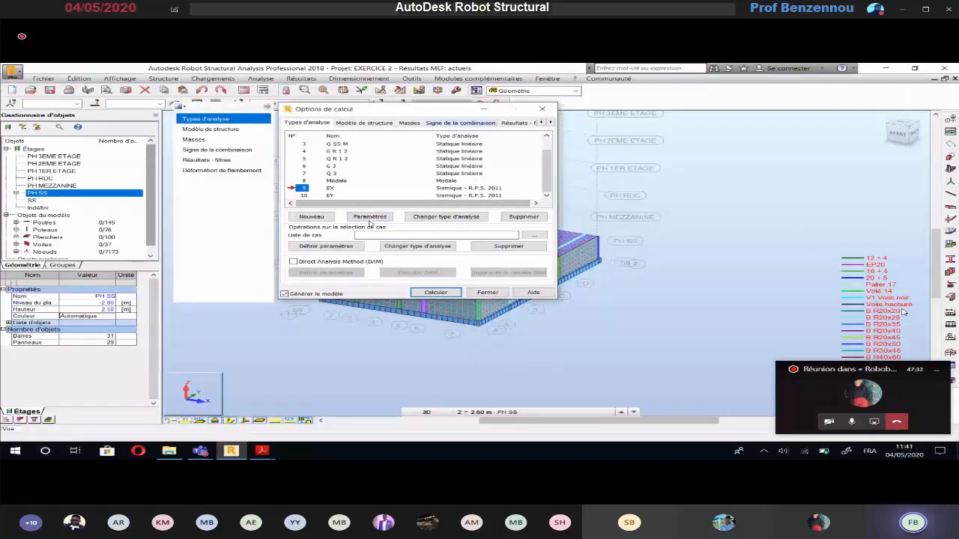
left_click(369, 217)
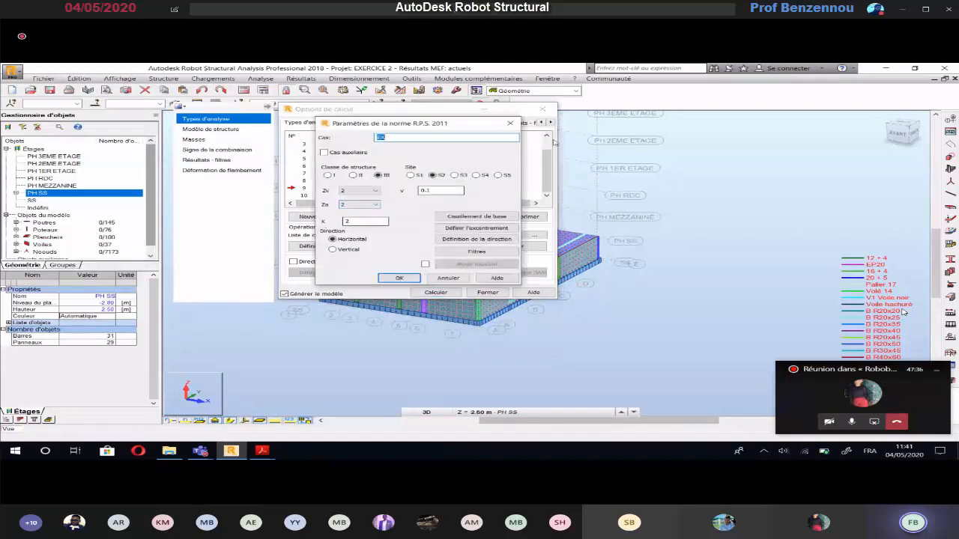
left_click(510, 123)
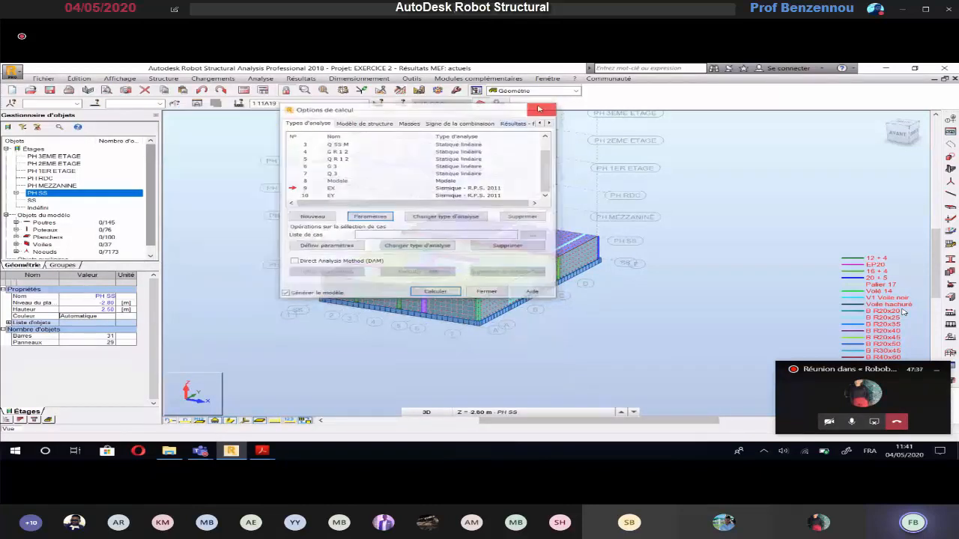
left_click(539, 110)
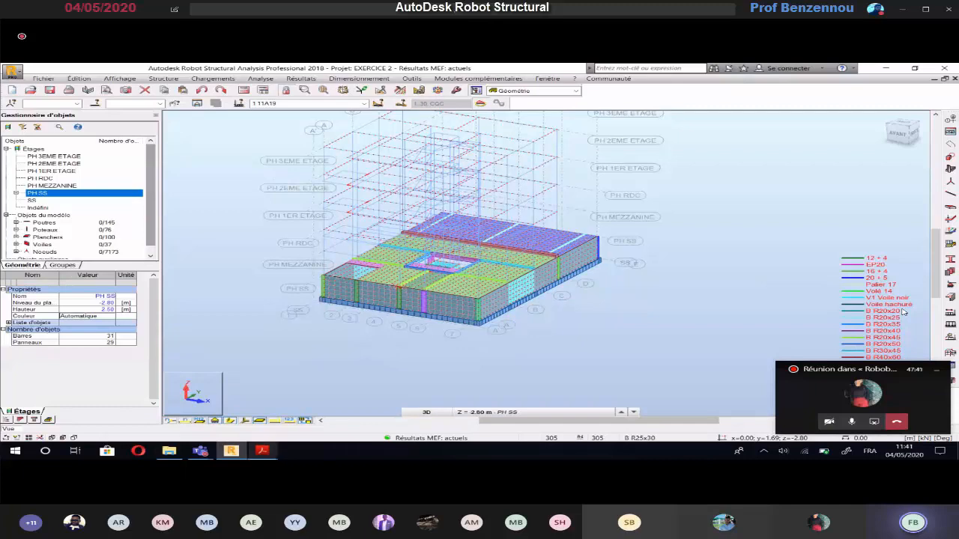
Step: Recheck the regulation's limits, and display Robot's storey displacement results table for the EX case only
left_click(261, 450)
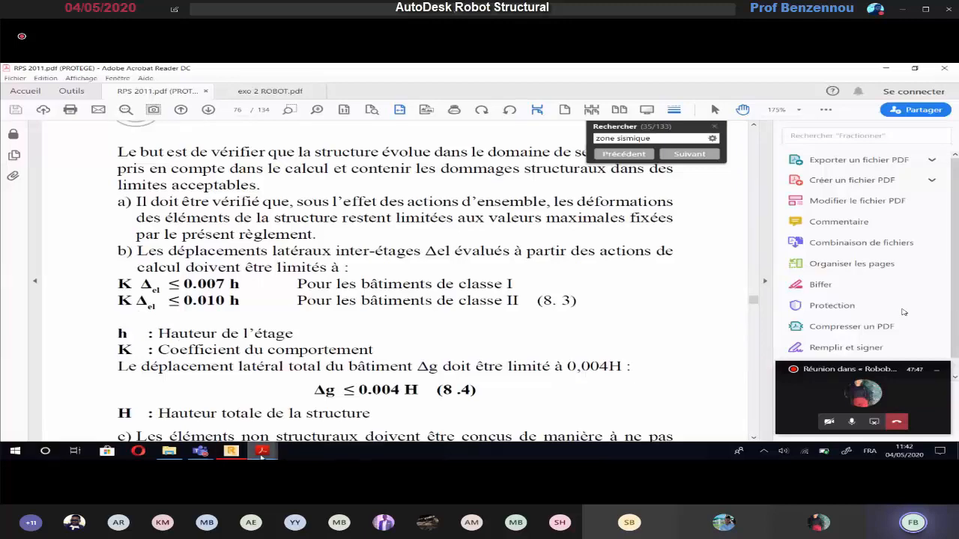
left_click(262, 452)
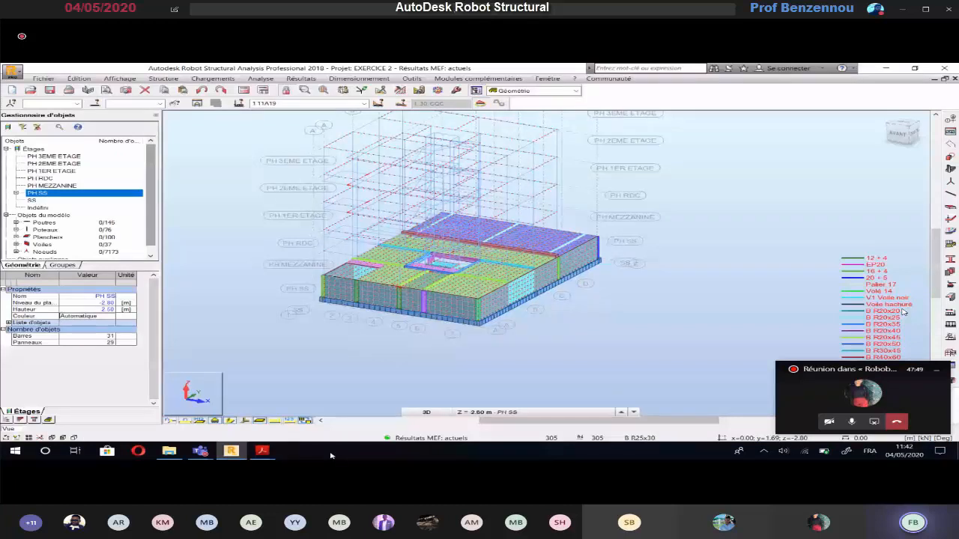
left_click(307, 79)
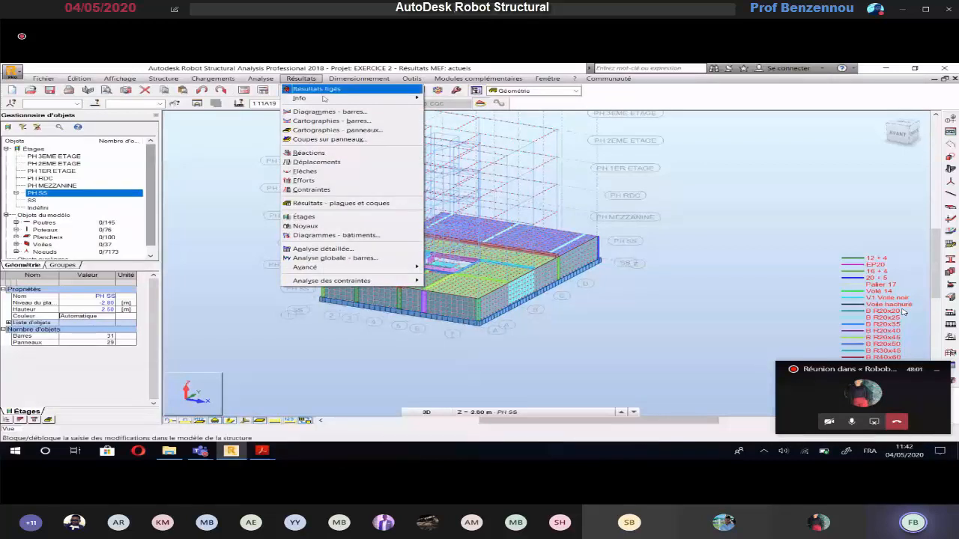
left_click(329, 215)
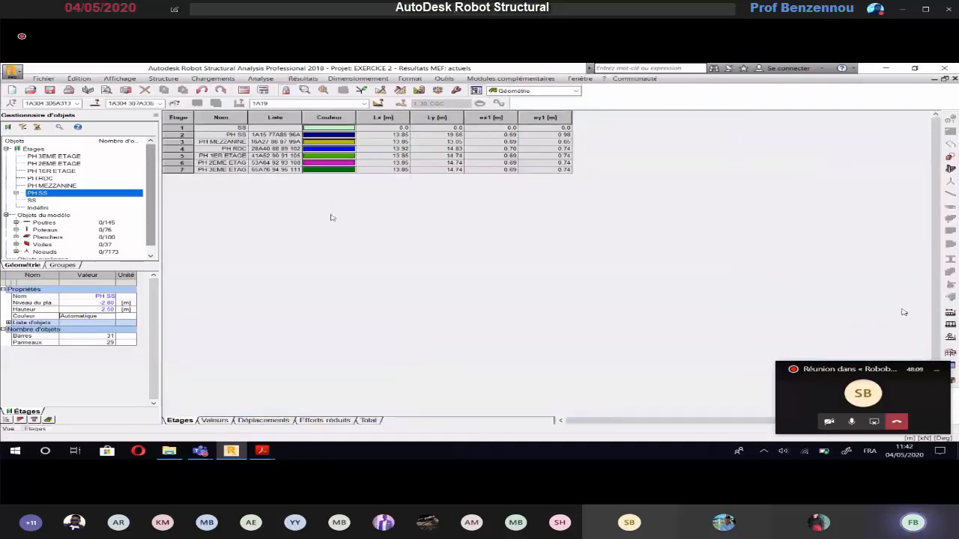
left_click(254, 421)
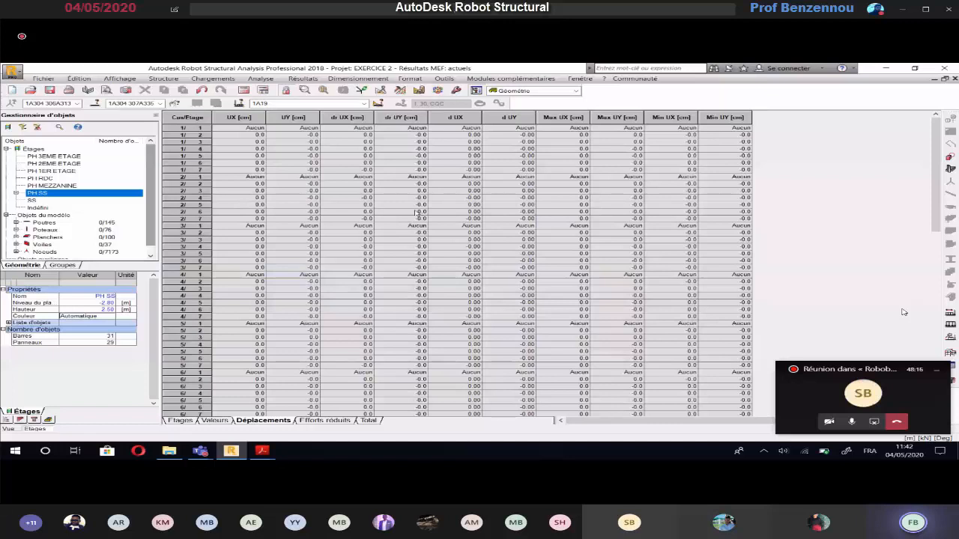
left_click(364, 104)
left_click(322, 158)
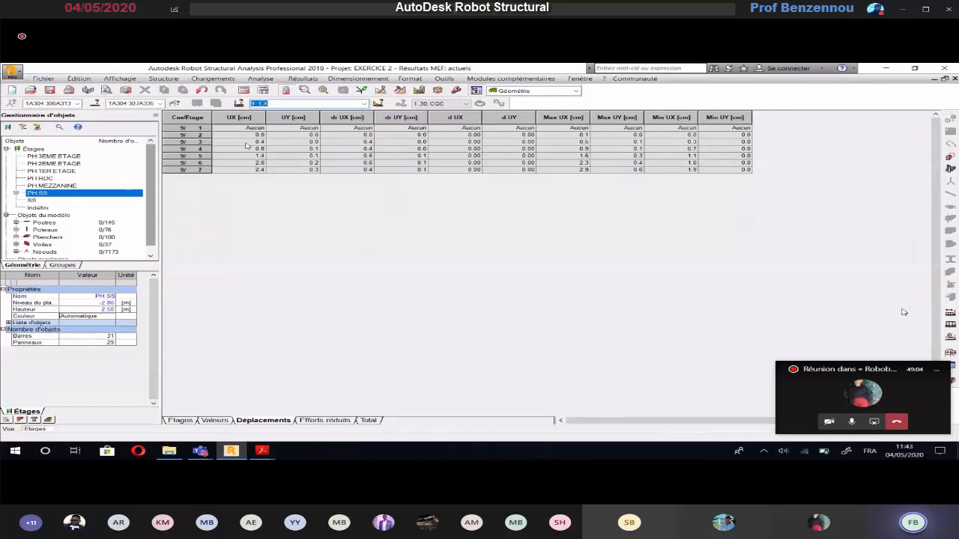
Step: Compare the EX storey displacements in Robot with the inter-storey and total displacement limits in RPS 2011.pdf
mouse_move(262, 451)
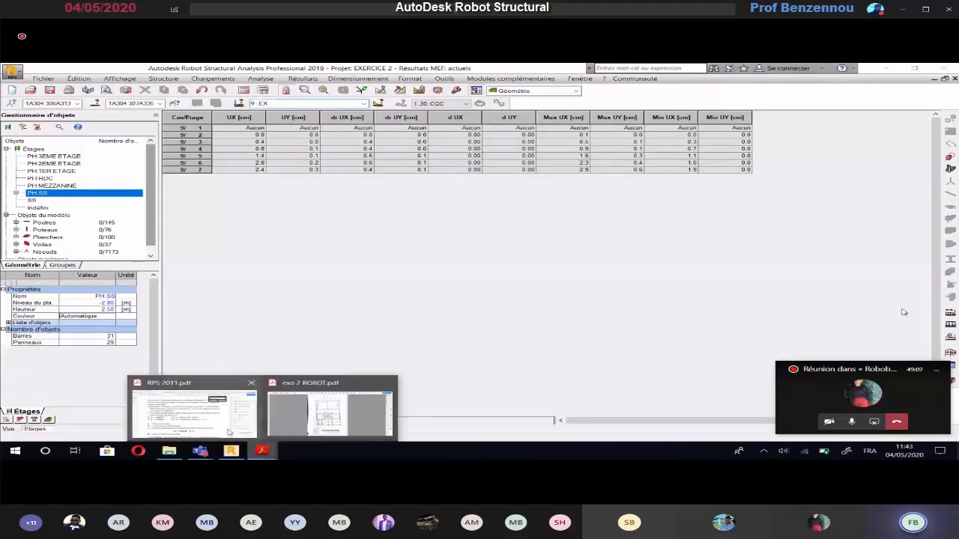
left_click(229, 432)
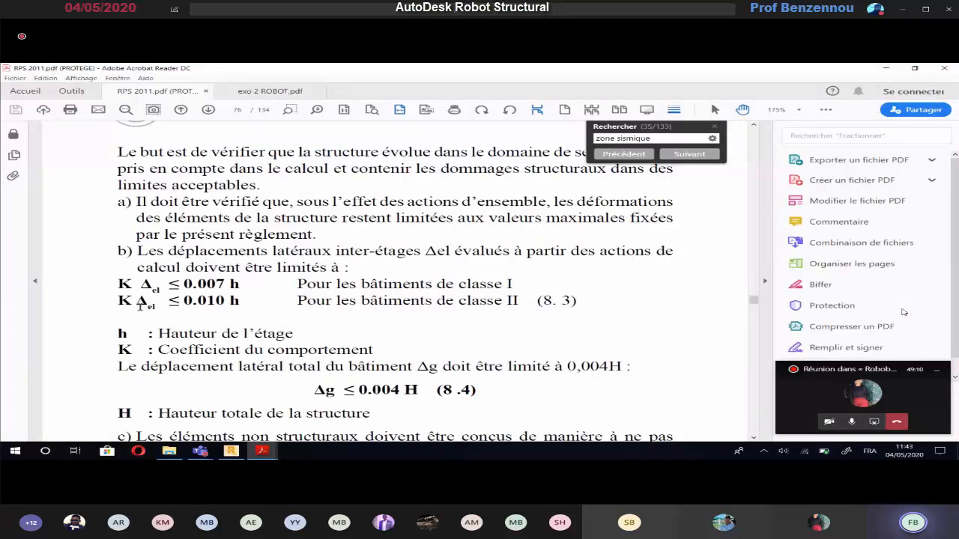
mouse_move(263, 453)
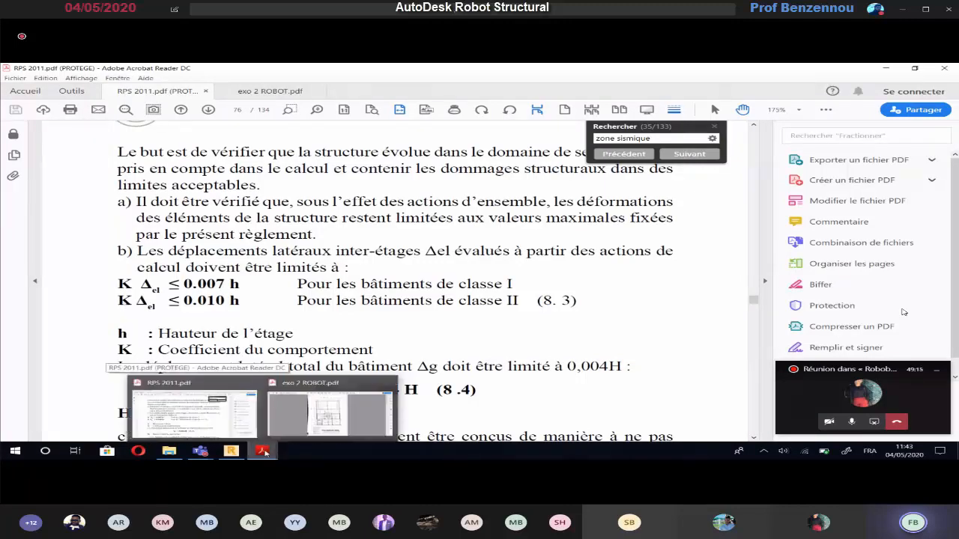
left_click(233, 453)
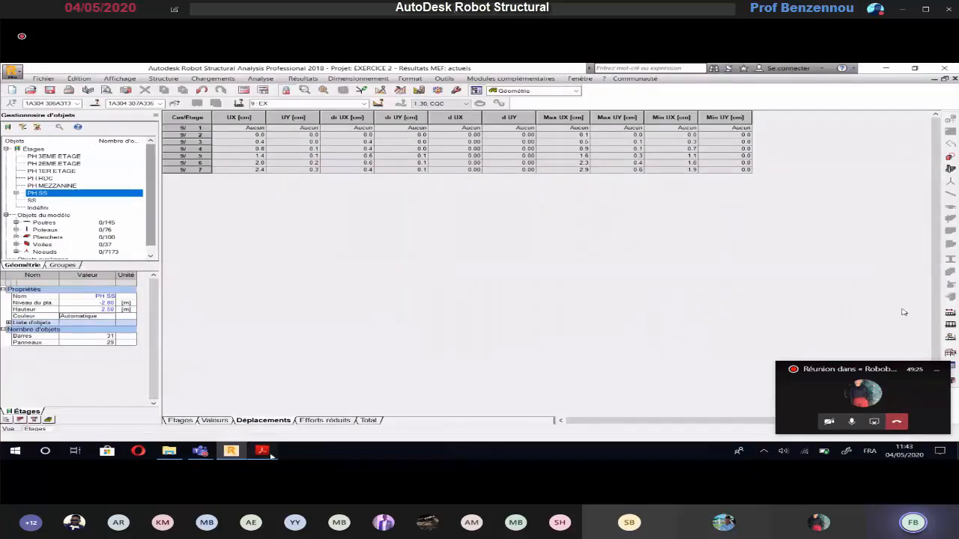
mouse_move(272, 455)
left_click(174, 398)
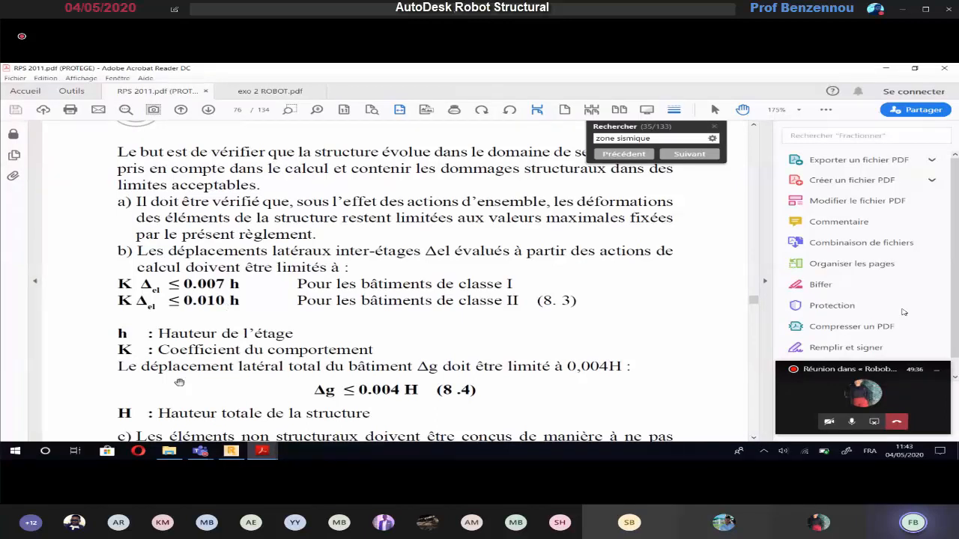
Step: Open the Windows Calculator and compute the inter-storey displacement limit as 0.01 × 250
left_click(46, 451)
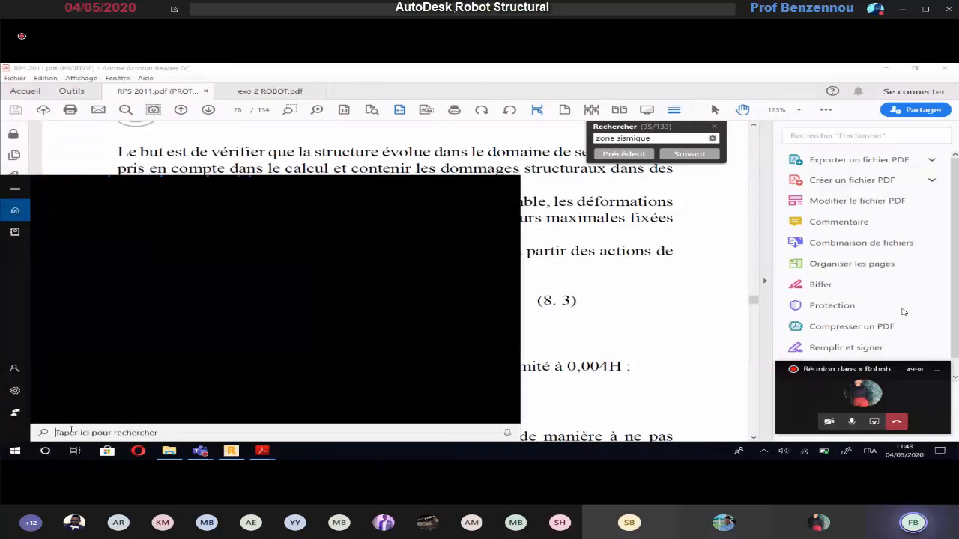
type("CA")
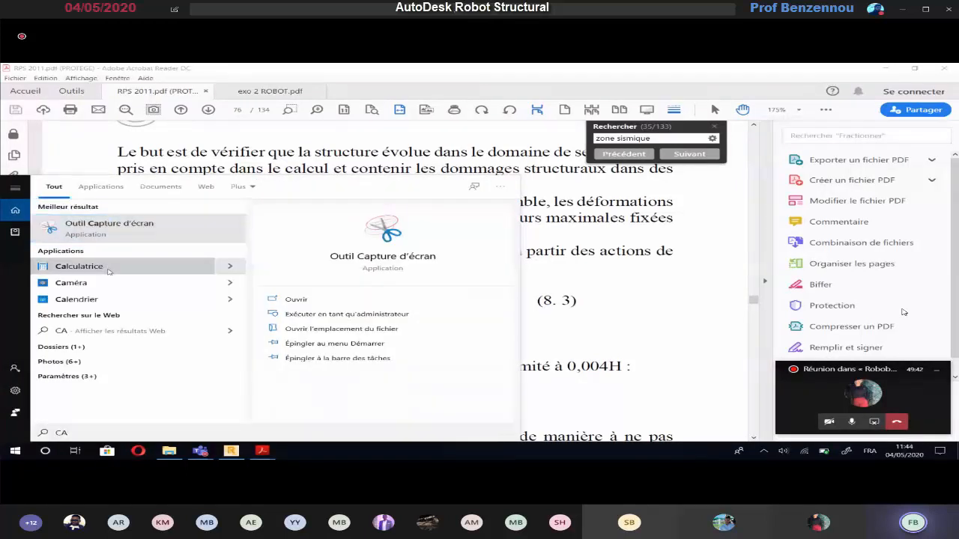
left_click(108, 272)
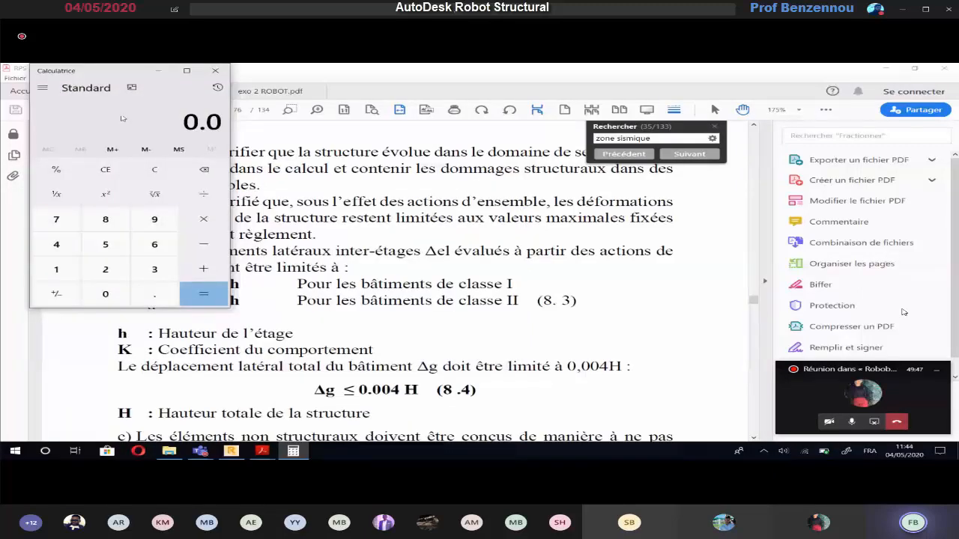
left_click_drag(122, 76, 546, 131)
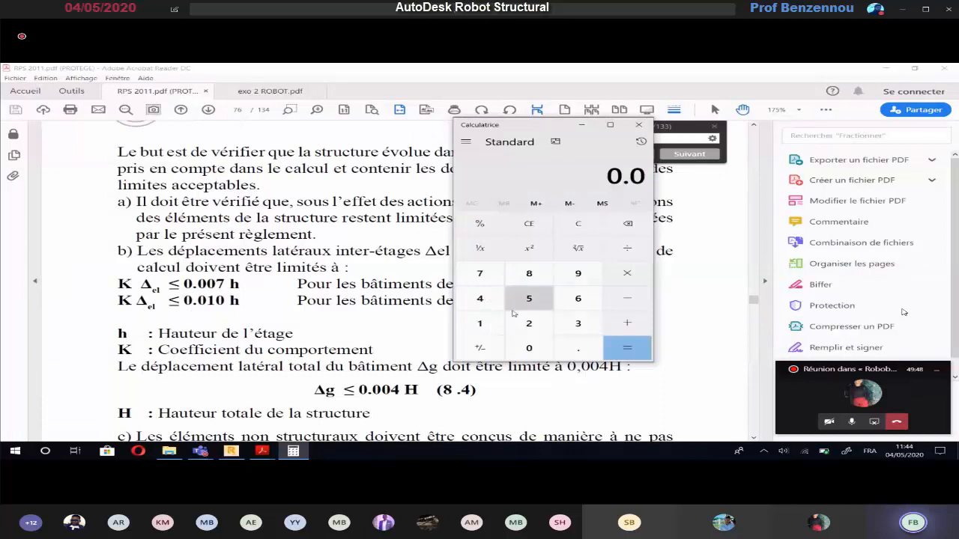
type("1*")
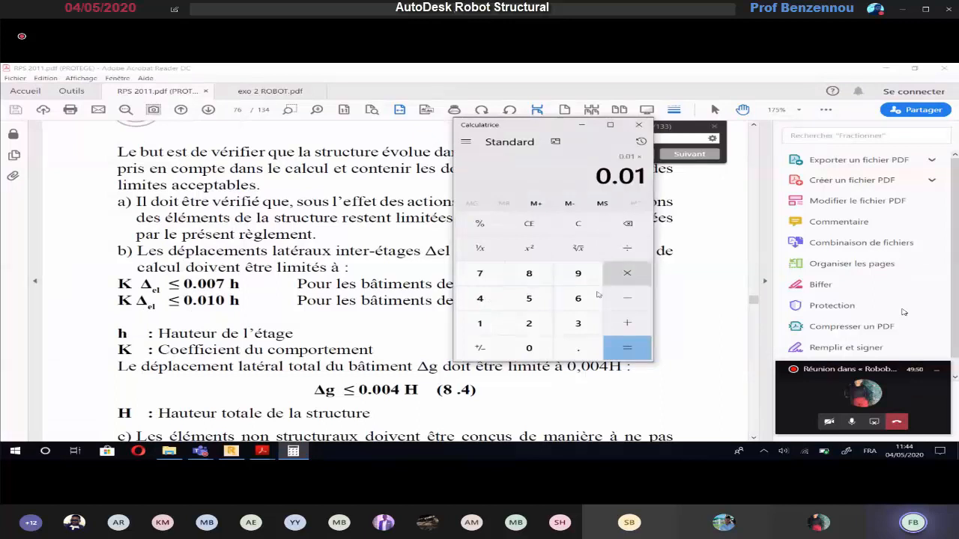
left_click(541, 321)
left_click(529, 298)
left_click(529, 348)
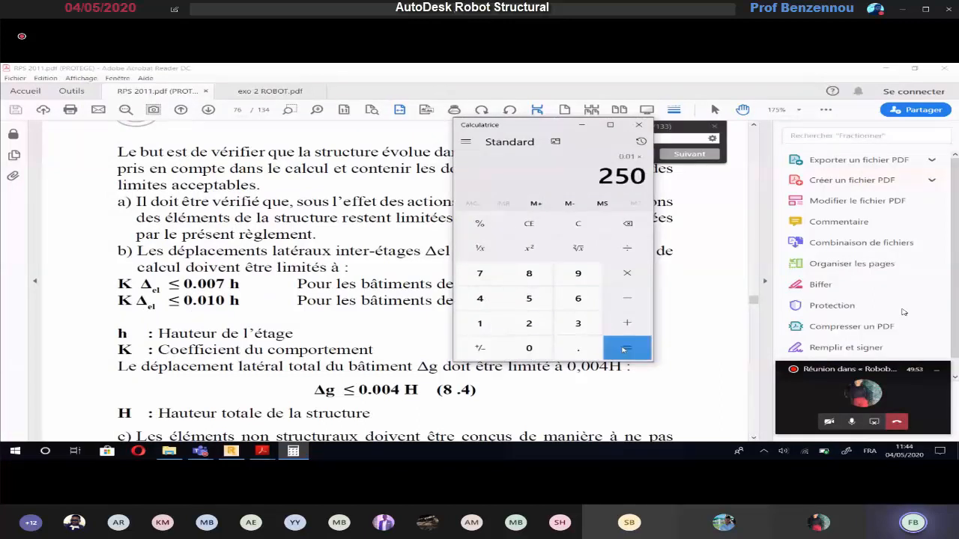
left_click(624, 349)
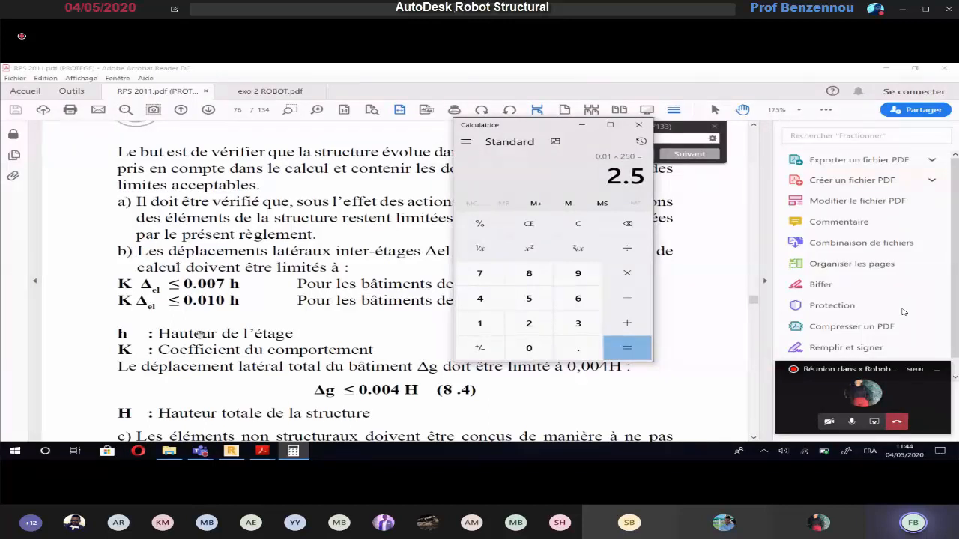
Step: Check Robot's EX storey displacements against the calculated inter-storey limit and the class II formula on page 76 of RPS 2011.pdf
left_click(228, 450)
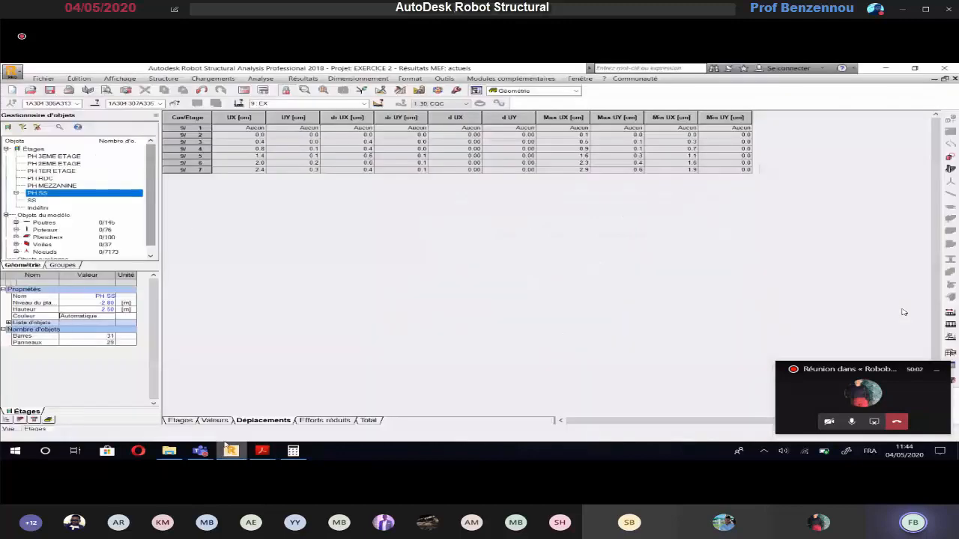
mouse_move(262, 449)
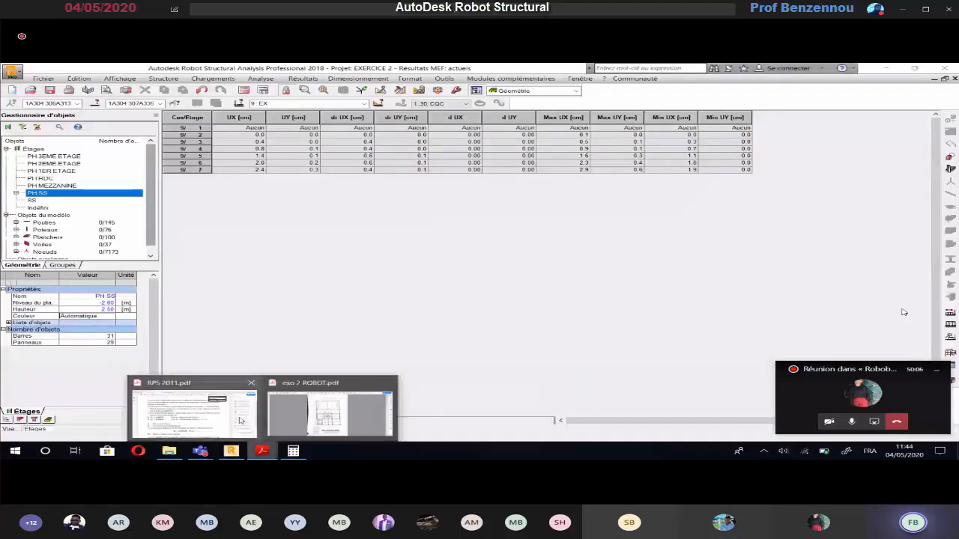
left_click(241, 421)
left_click(293, 450)
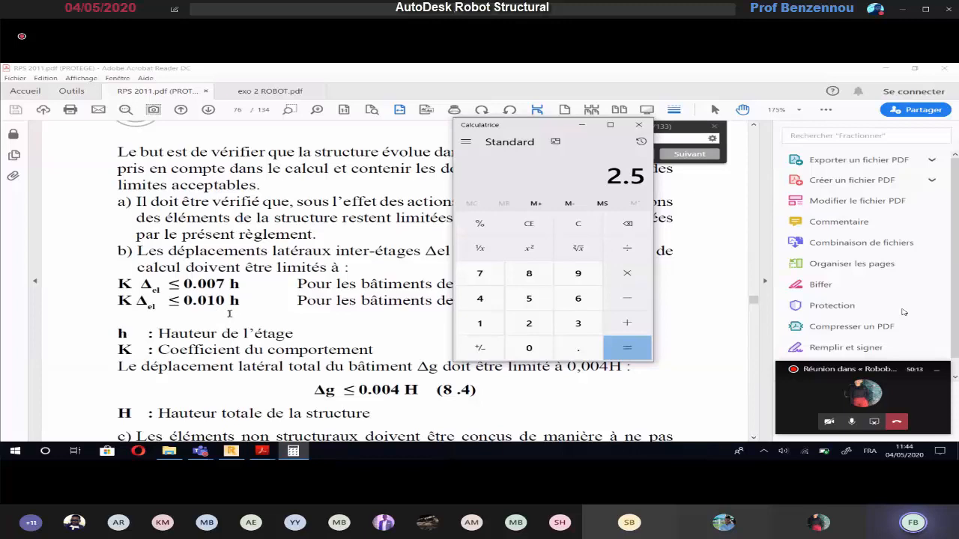
left_click(230, 451)
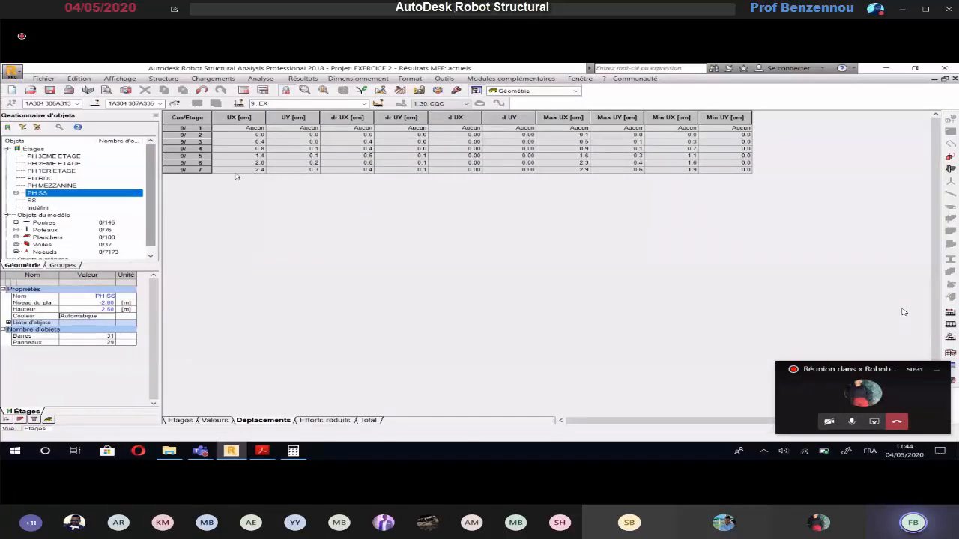
left_click(268, 455)
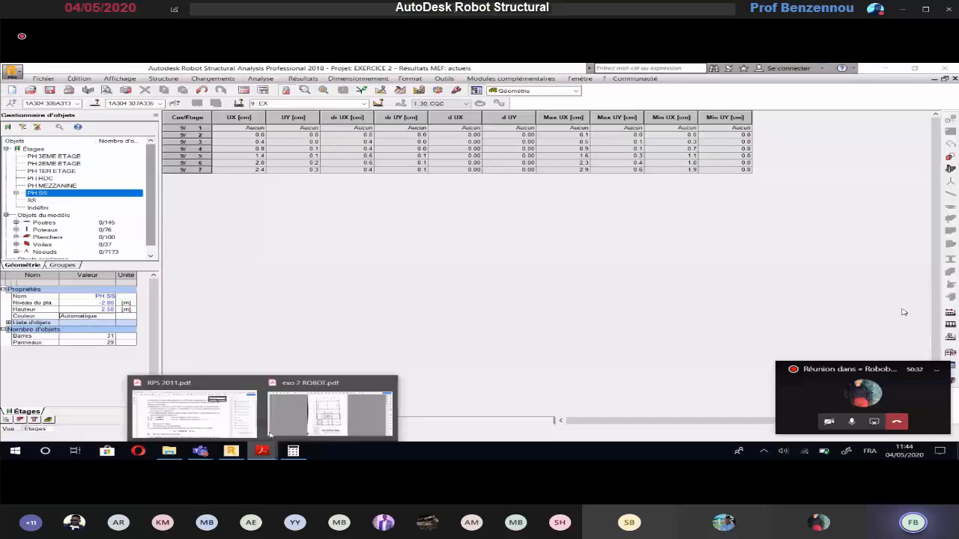
left_click(195, 412)
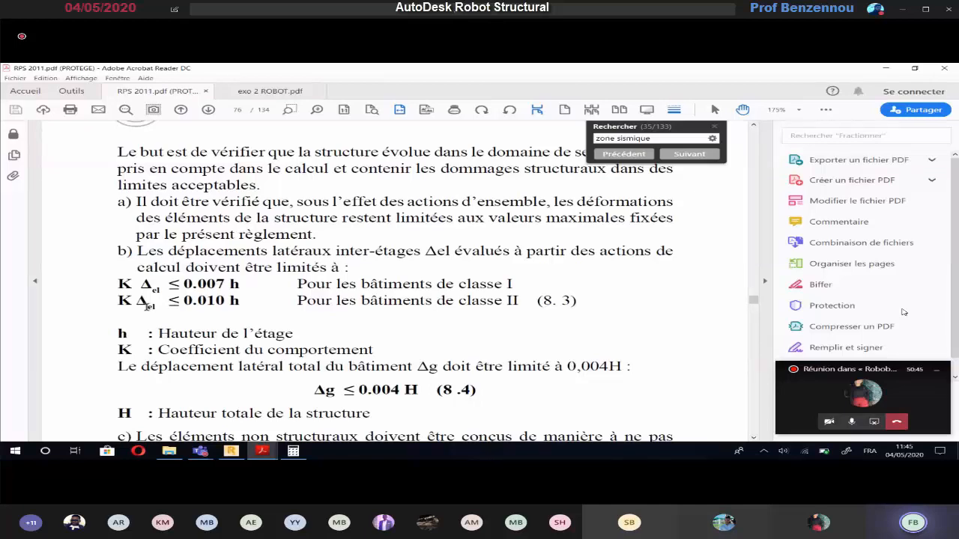
left_click(231, 451)
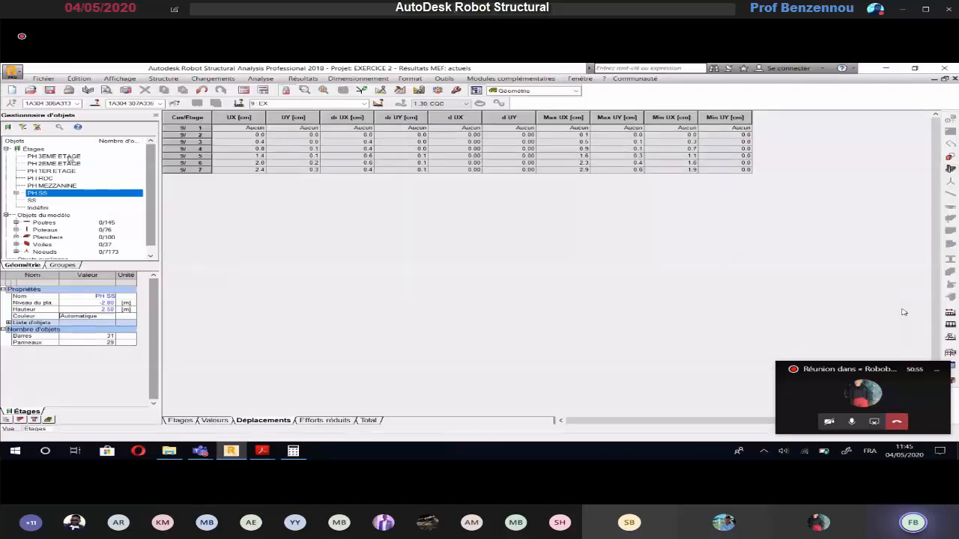
left_click(253, 450)
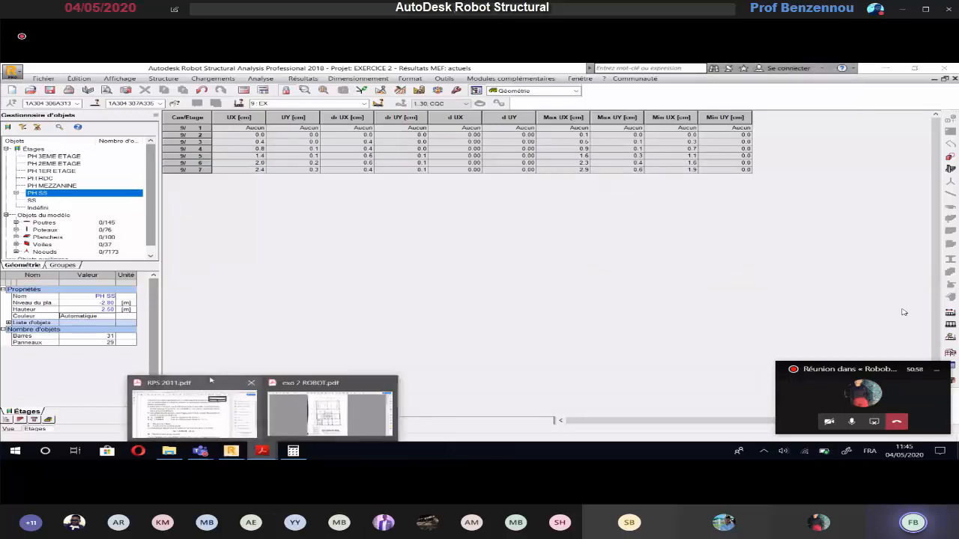
left_click(210, 381)
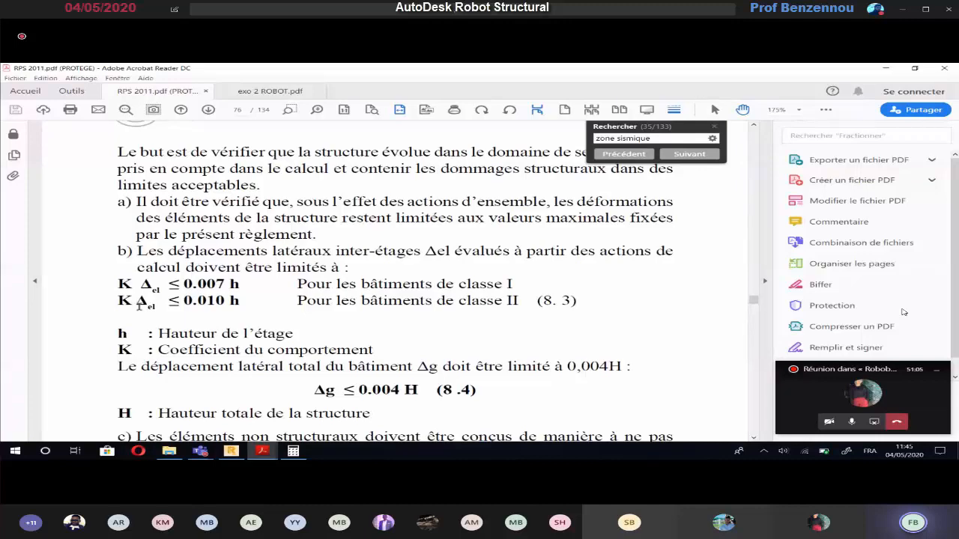
left_click(232, 452)
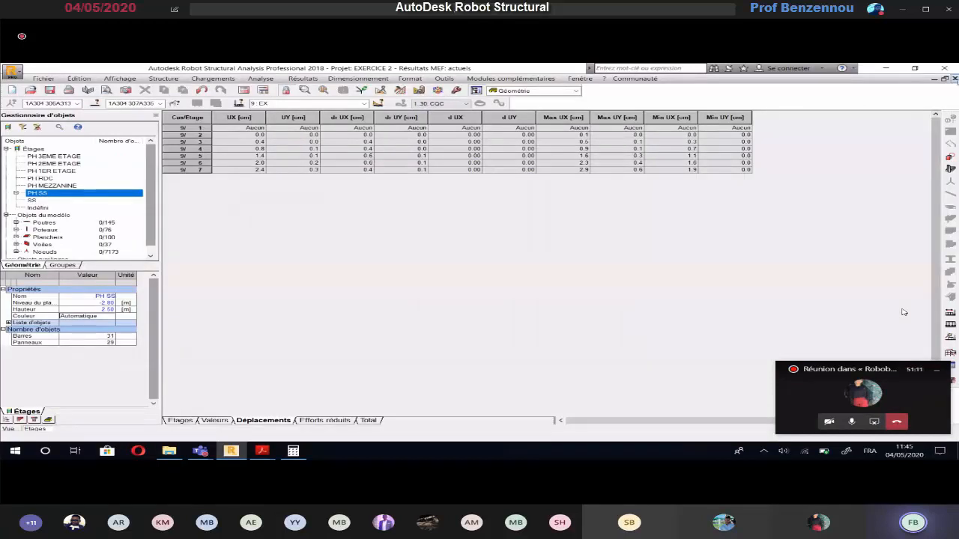
Step: Close the storey displacement table, returning to the full 3D building, and hide its finite element mesh
left_click(955, 79)
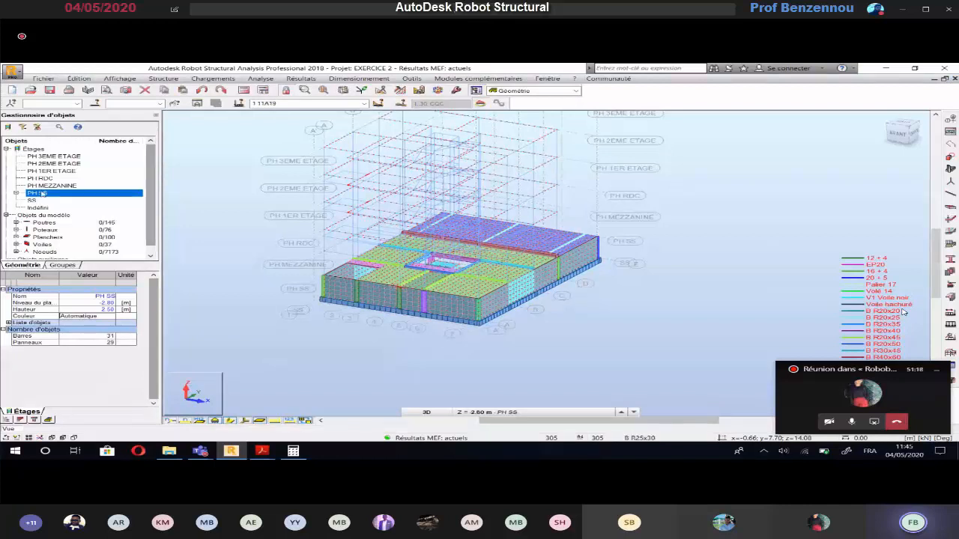
left_click(43, 194)
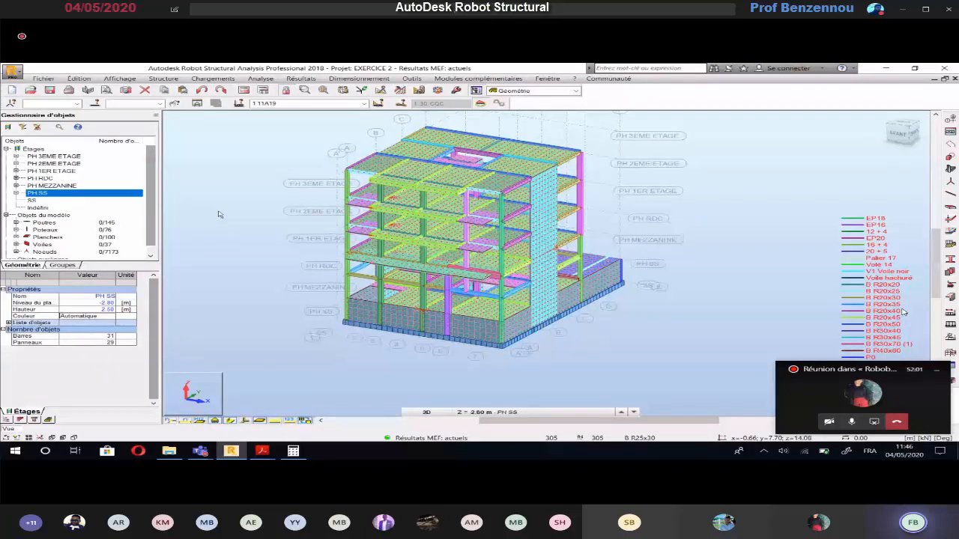
middle_click_drag(278, 237, 279, 237)
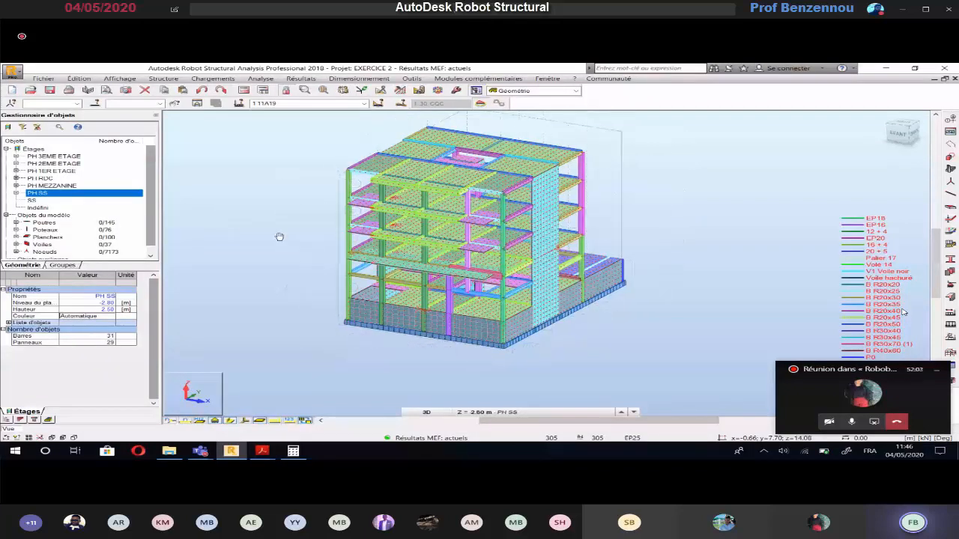
middle_click_drag(279, 237, 317, 251)
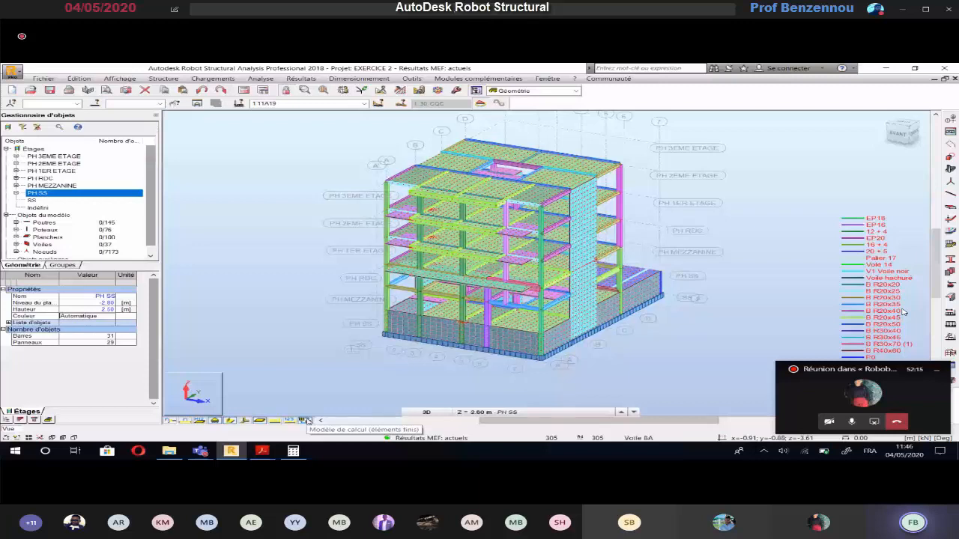
left_click(308, 421)
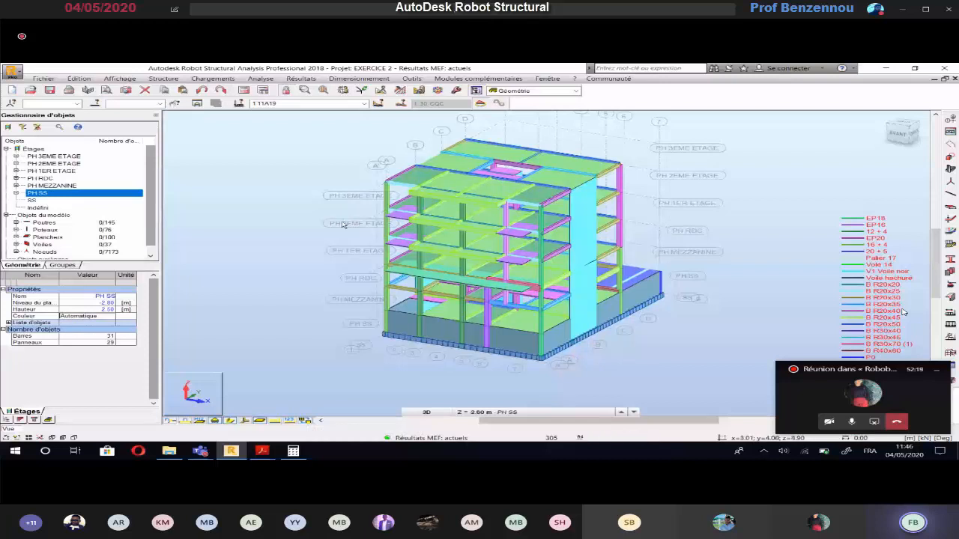
middle_click_drag(342, 225, 318, 229, "shift")
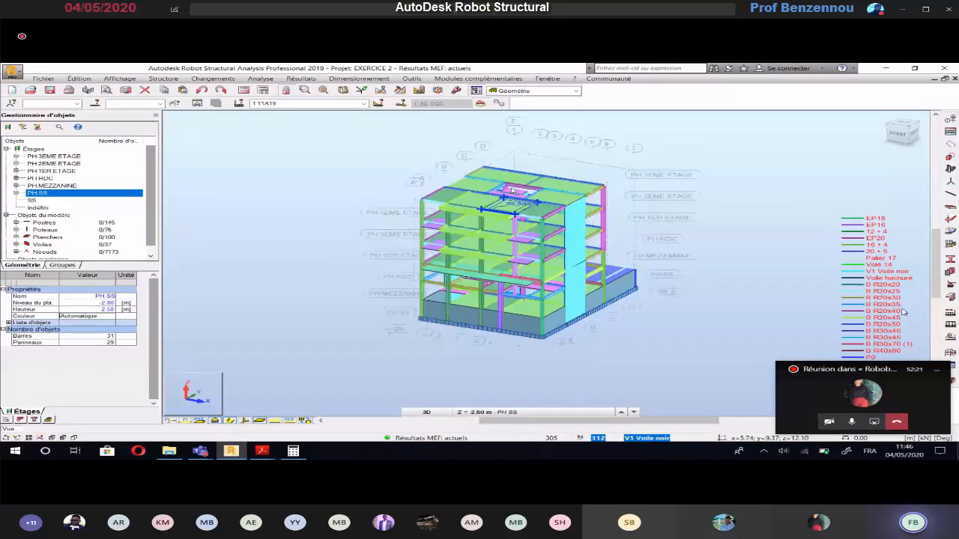
Step: Select the EP20 slab panel at the roof opening and open the regulation parameters for theoretical RC slab and wall reinforcement
scroll(512, 192, "up", 2)
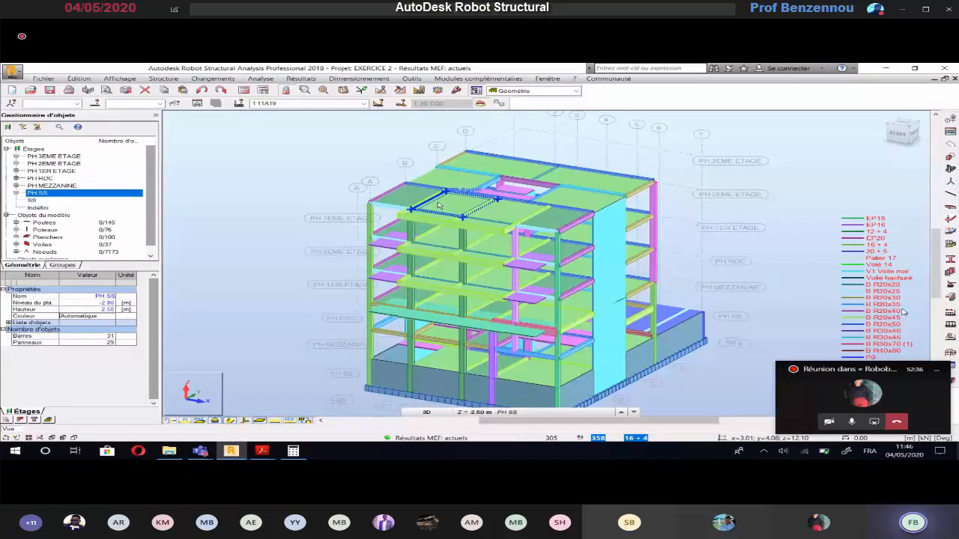
scroll(520, 202, "up", 2)
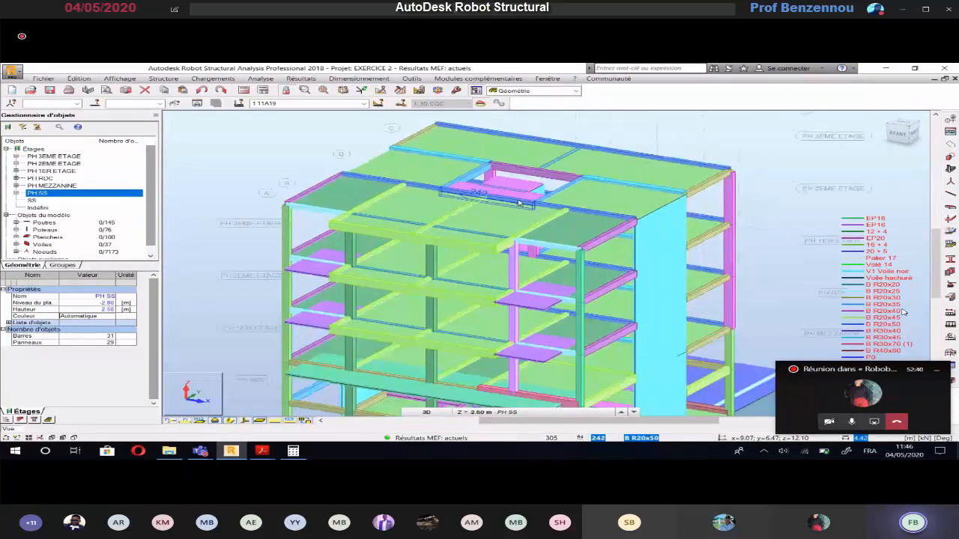
scroll(517, 199, "up", 2)
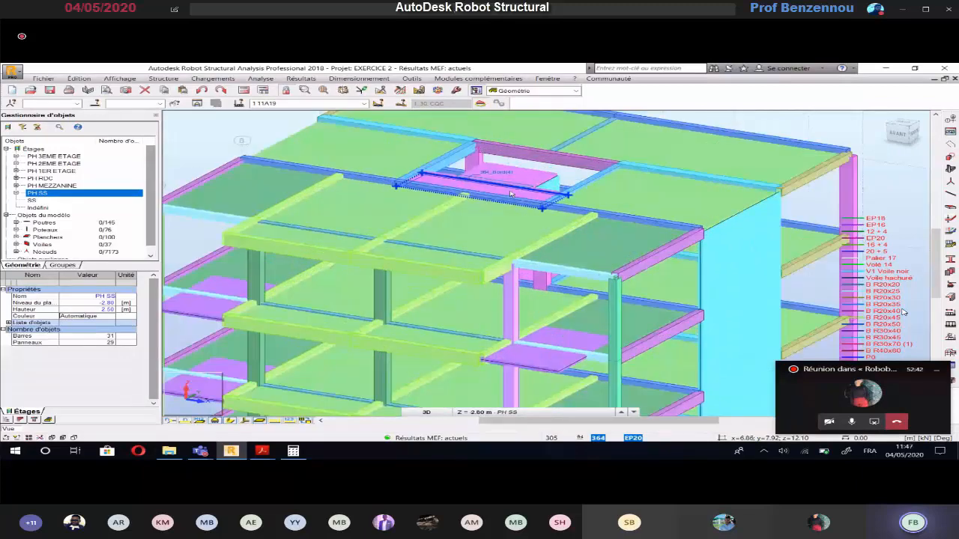
left_click(511, 193)
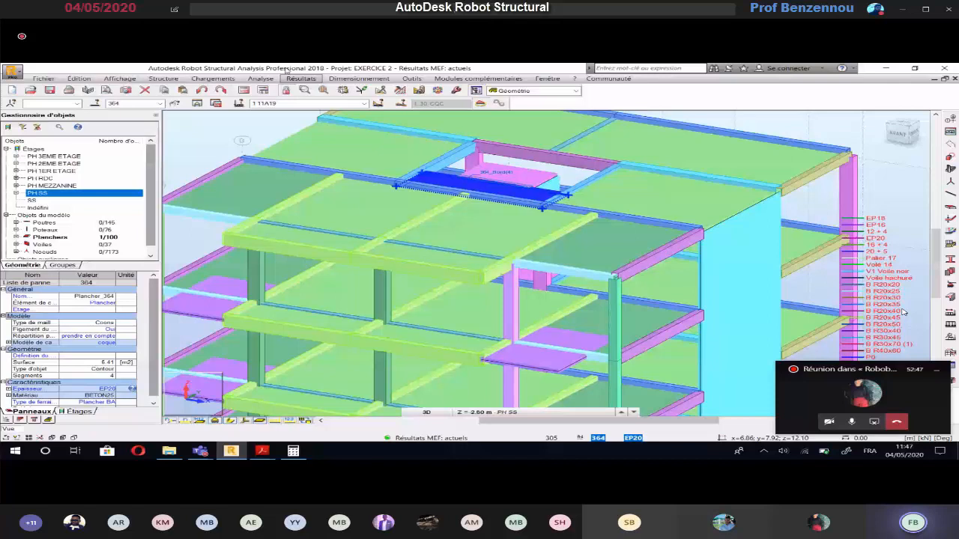
left_click(377, 79)
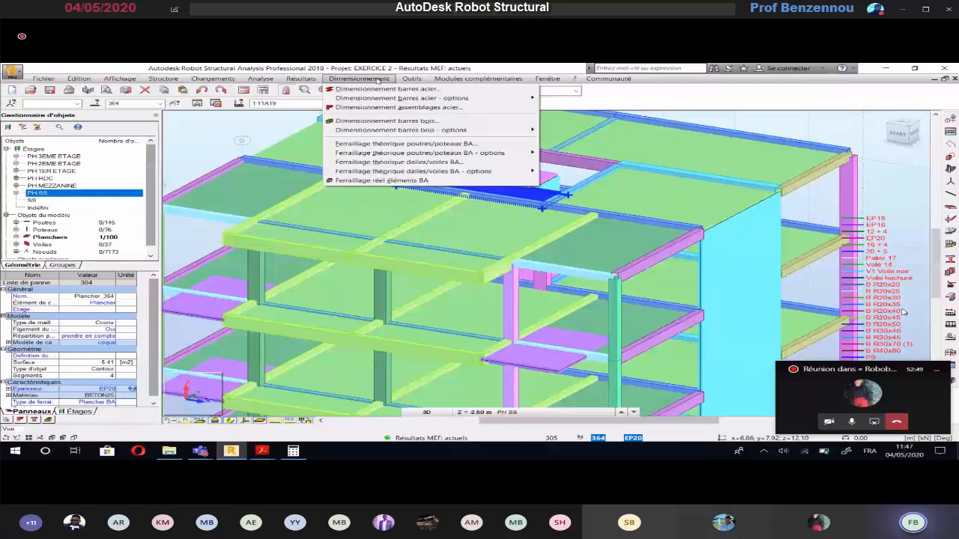
mouse_move(472, 175)
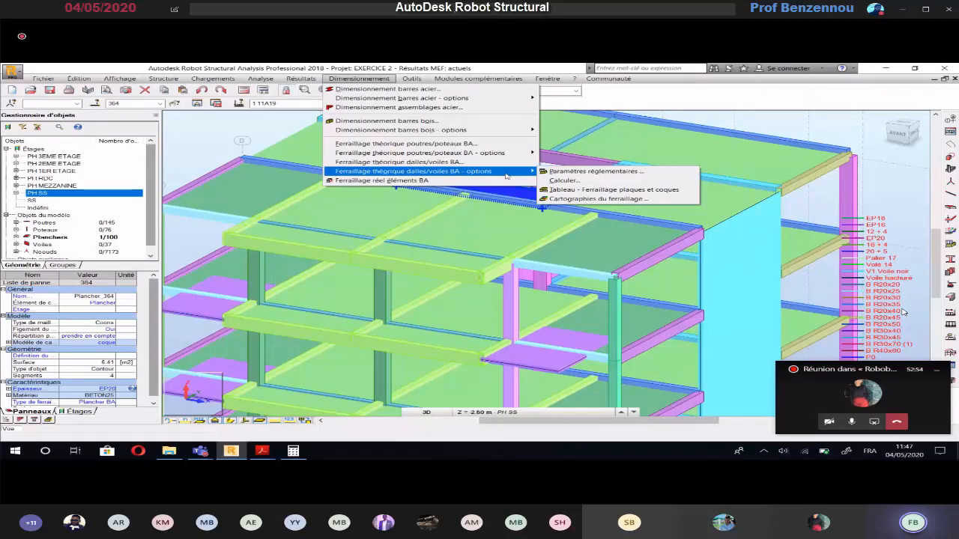
left_click(586, 172)
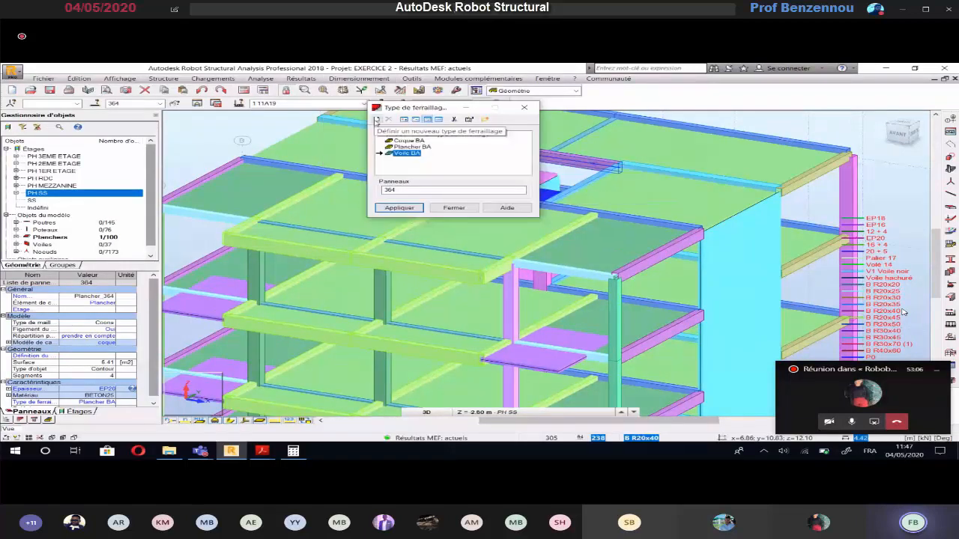
Step: Start a new slab reinforcement type and name it DALLE
left_click(377, 121)
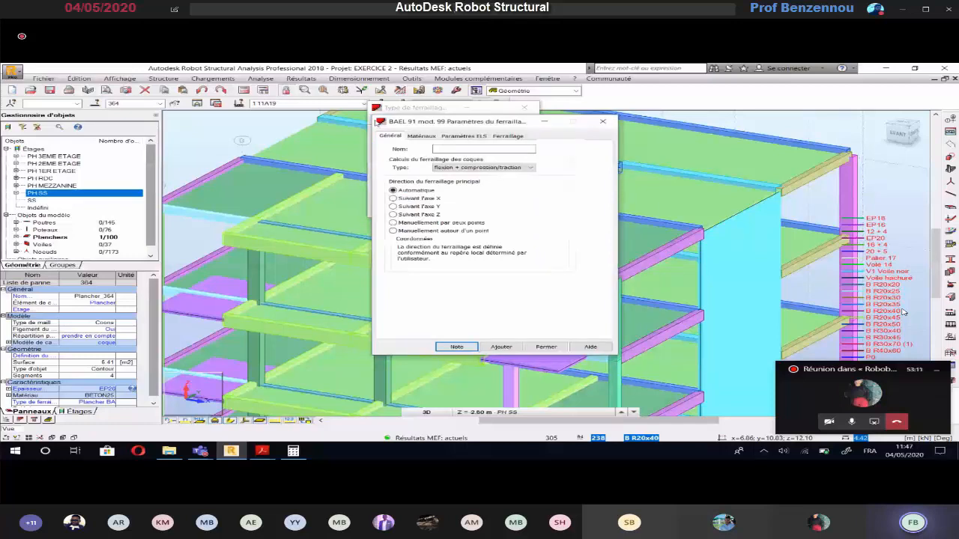
left_click(443, 149)
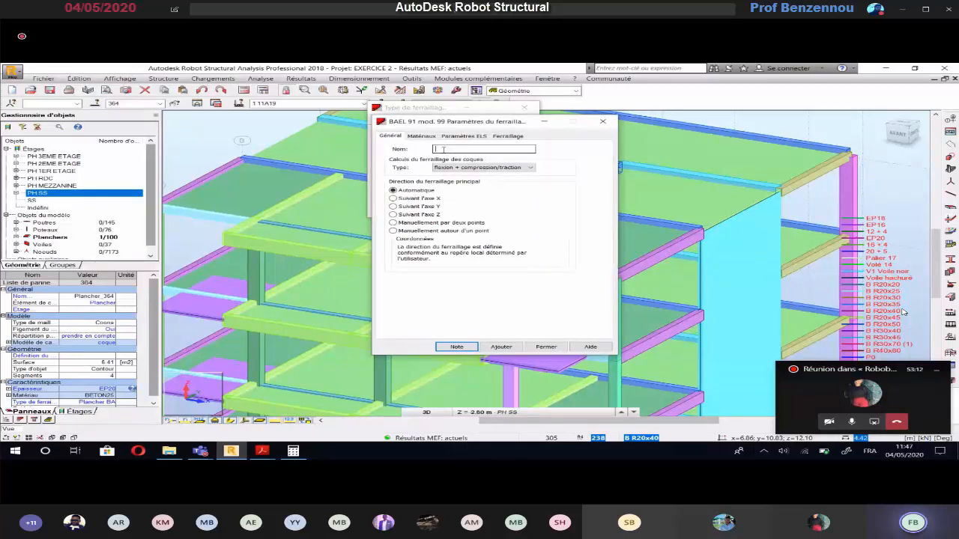
type("DA")
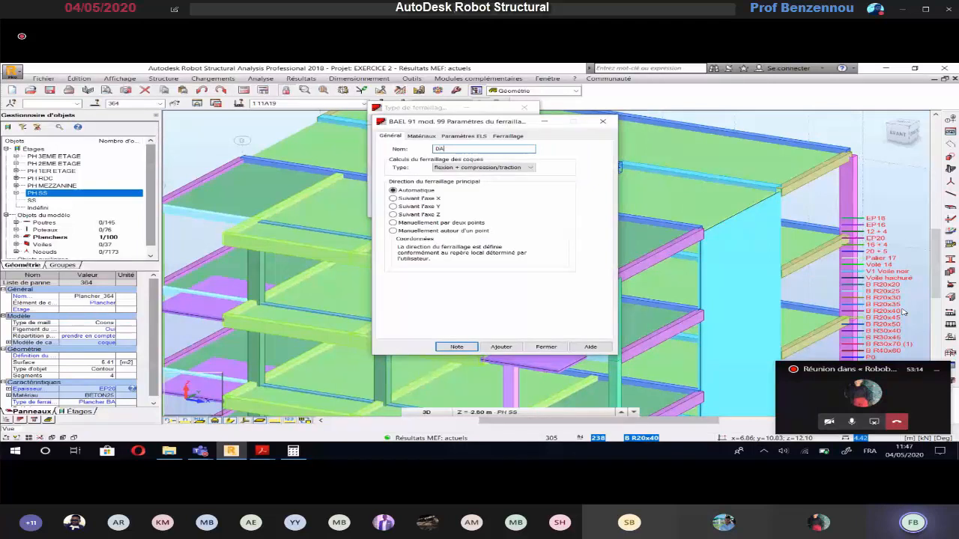
type("LLE 20")
key("BackSpace")
key("BackSpace")
key("BackSpace")
Step: Choose the new reinforcement type's concrete independently of the structure model, and open its ELS parameters
left_click(421, 135)
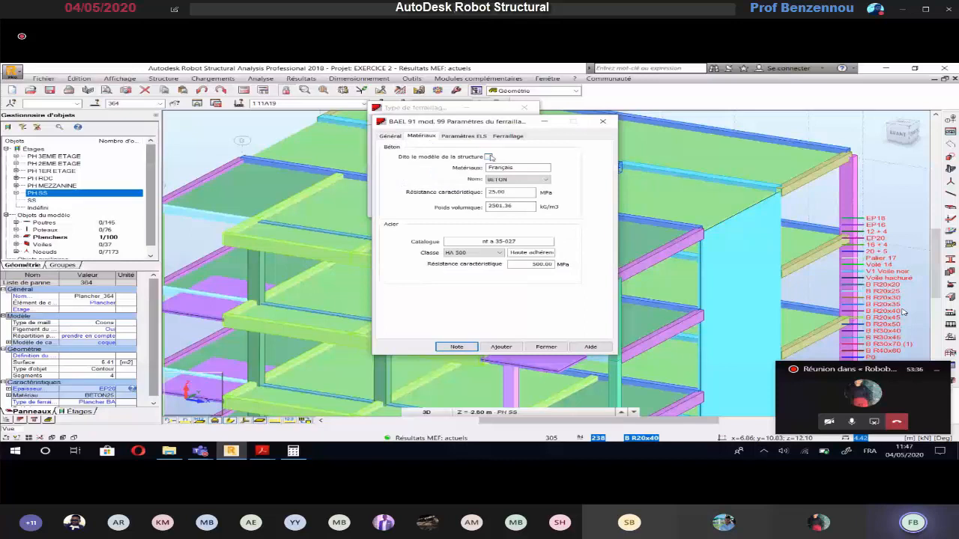
left_click(488, 157)
left_click(546, 179)
left_click(517, 191)
left_click(469, 138)
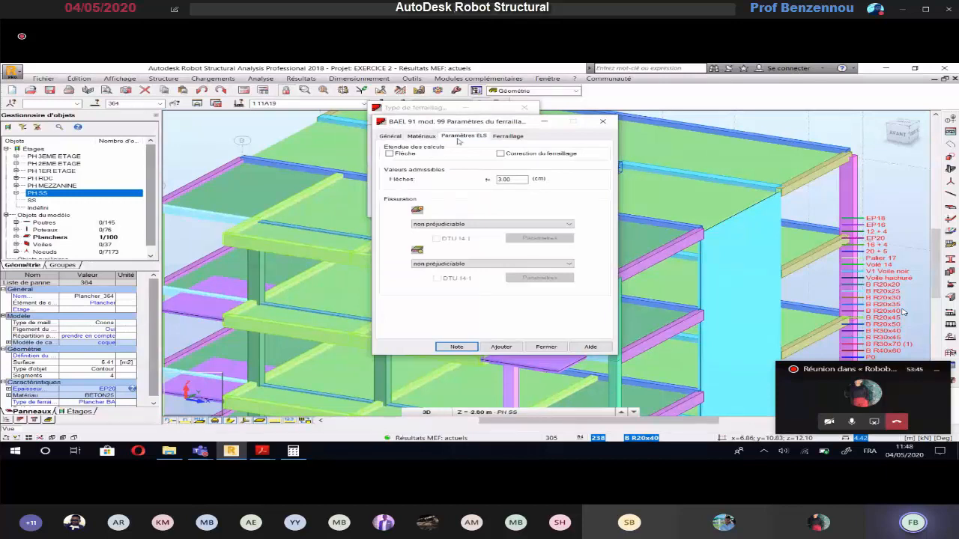
Step: Enable the deflection check and reinforcement correction in the ELS parameters, then add the DALLE reinforcement type
left_click(389, 153)
left_click(501, 153)
double_click(509, 180)
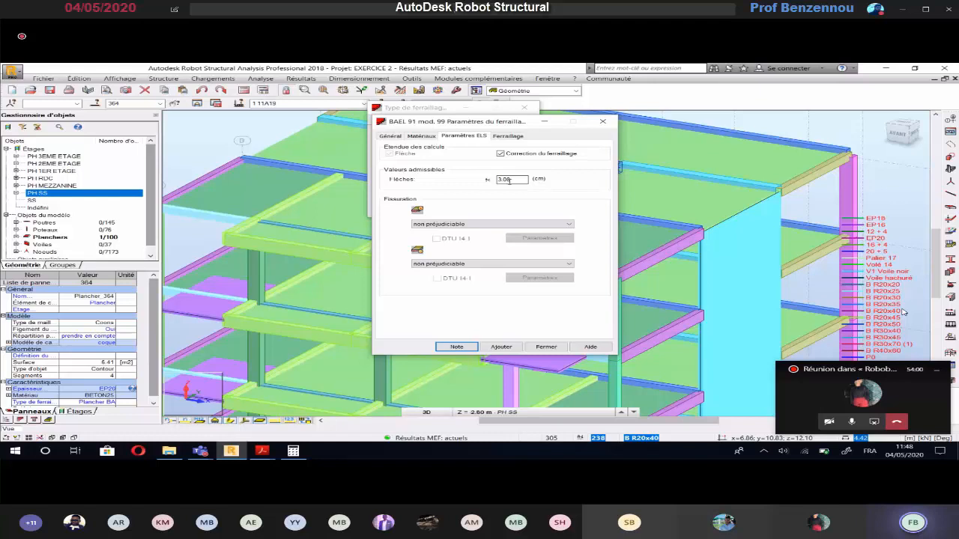
left_click(510, 180)
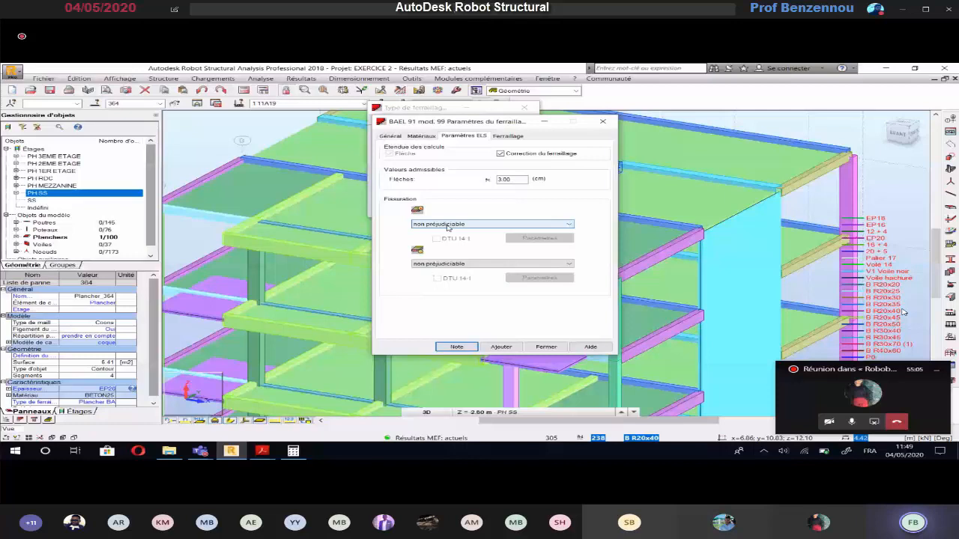
key("ctrl+Tab")
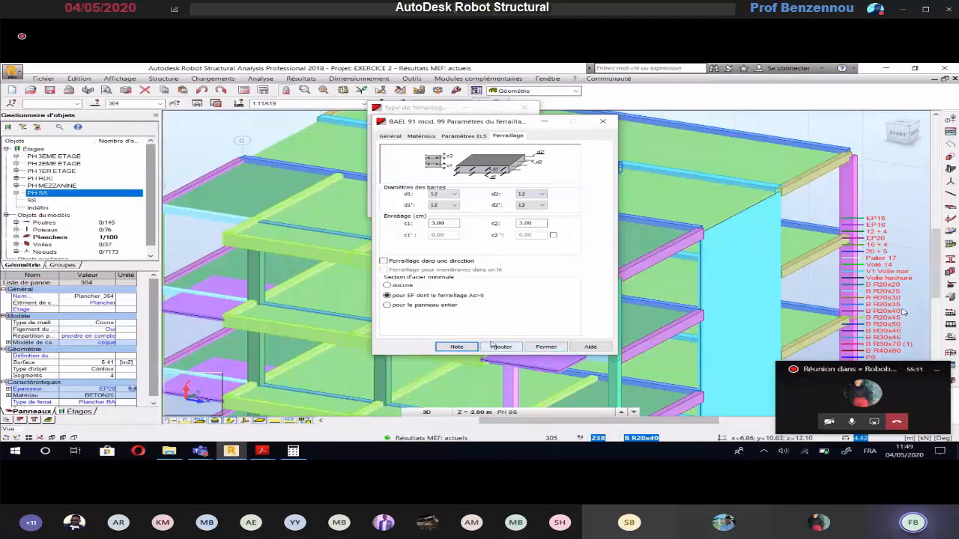
left_click(493, 344)
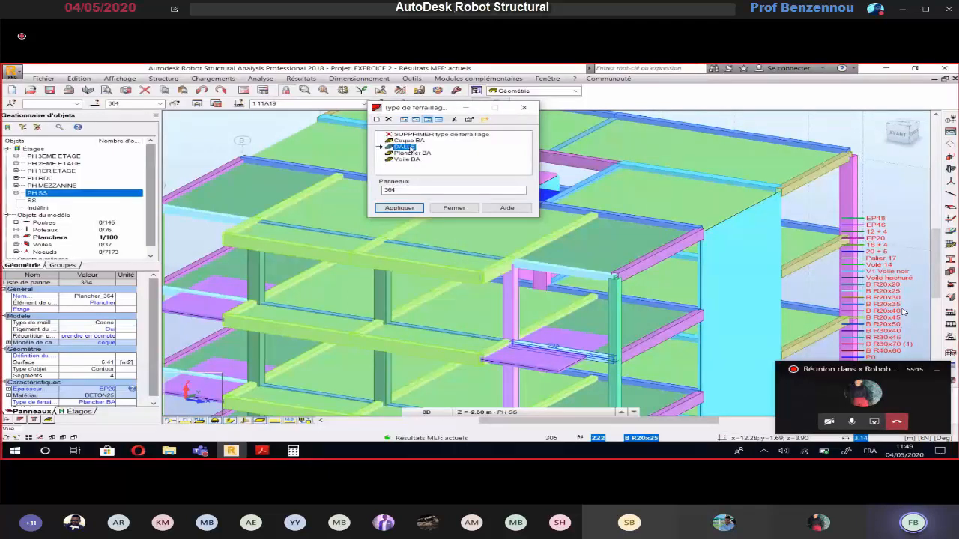
Step: Assign the DALLE reinforcement type to the selected slab panel 364 and close the reinforcement types
left_click_drag(424, 110, 223, 129)
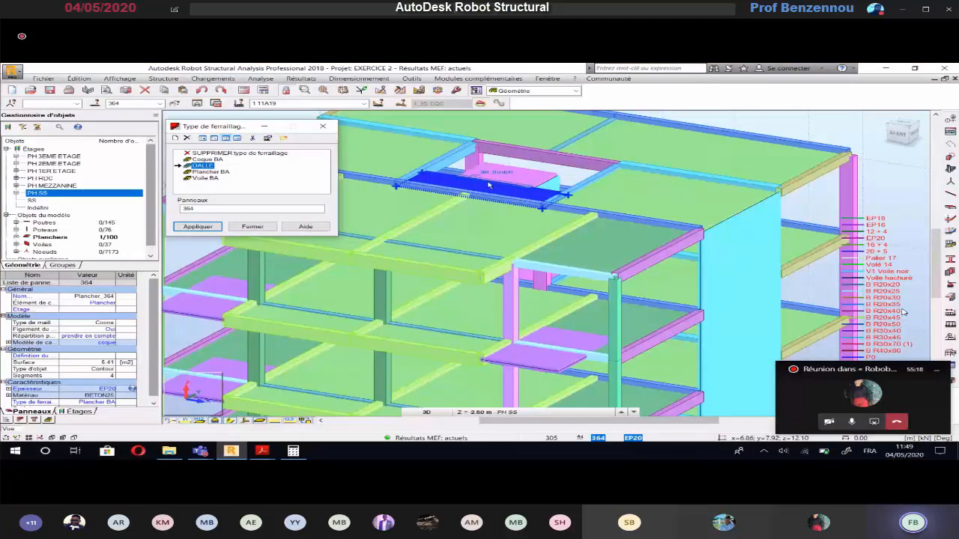
left_click(197, 227)
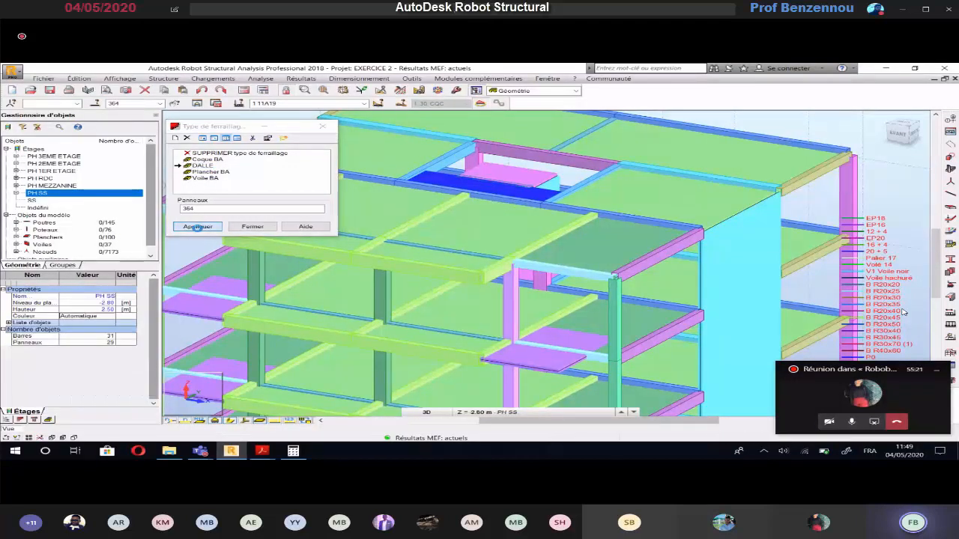
left_click(252, 226)
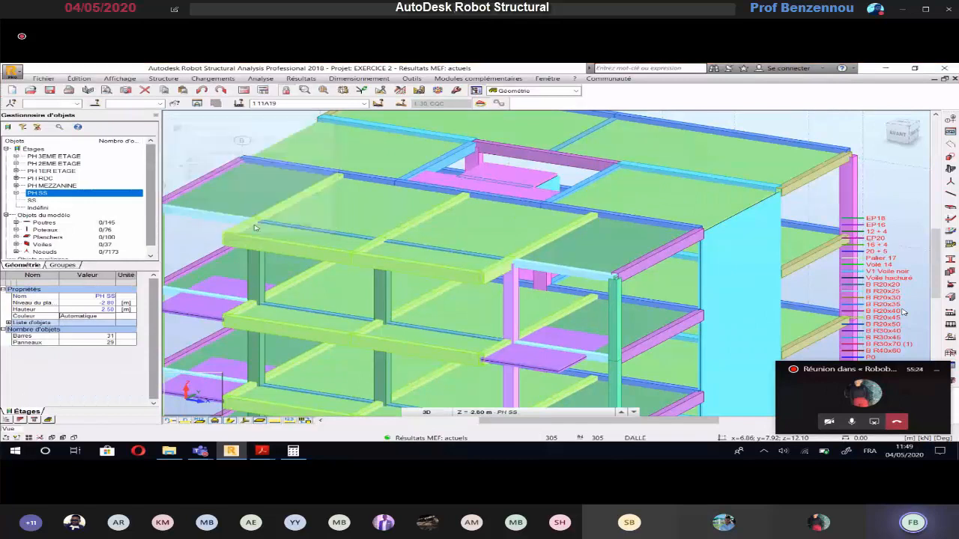
Step: Select the slab panel at the roof opening and transfer it to real reinforcement of RC elements
left_click(438, 179)
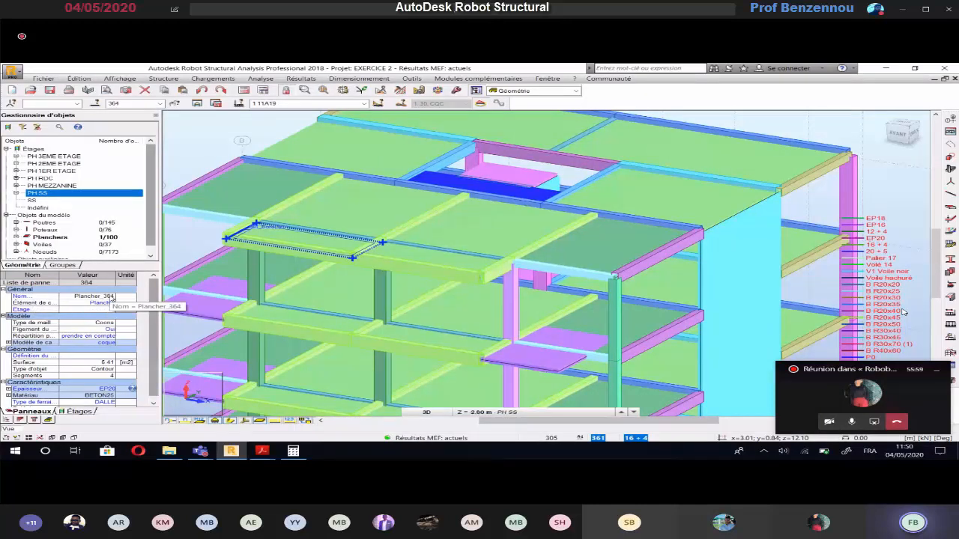
left_click(367, 78)
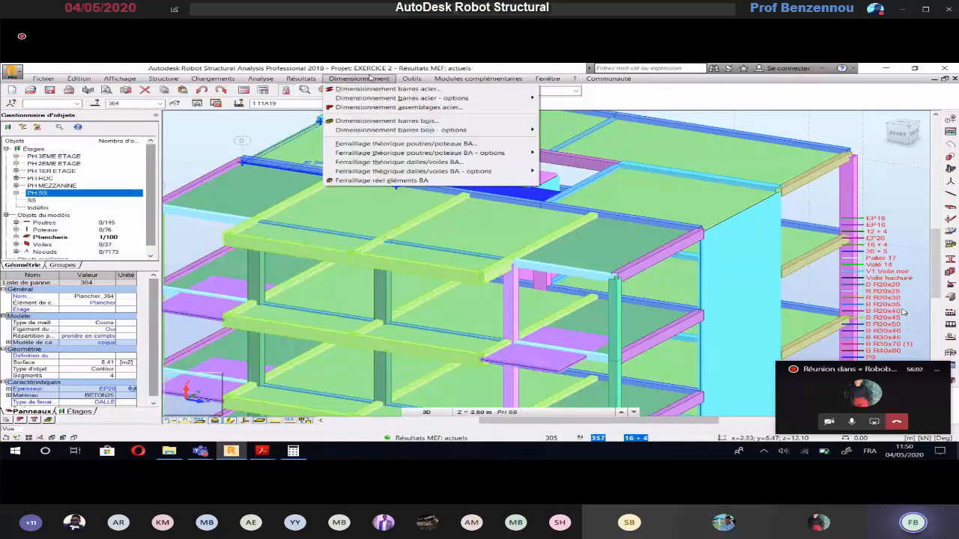
left_click(400, 180)
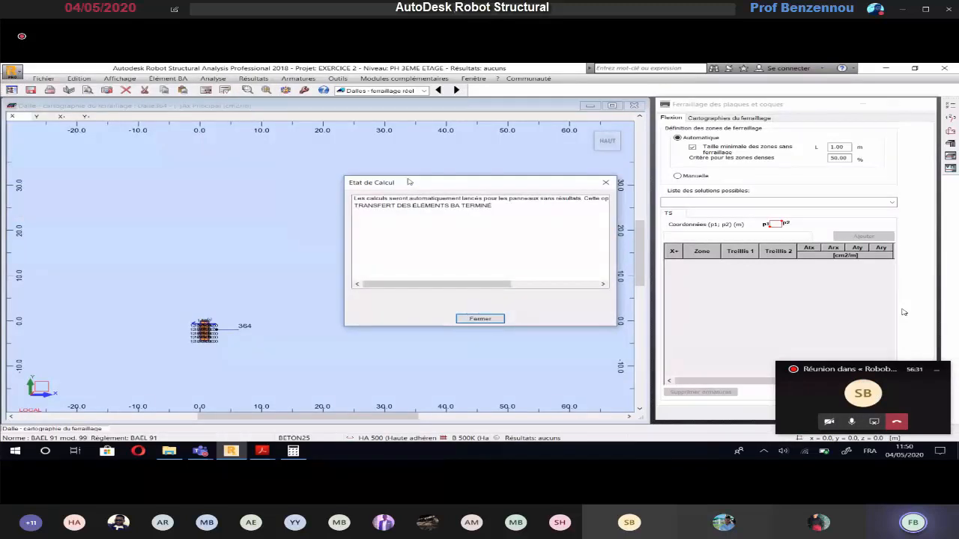
left_click(479, 319)
scroll(177, 342, "up", 5)
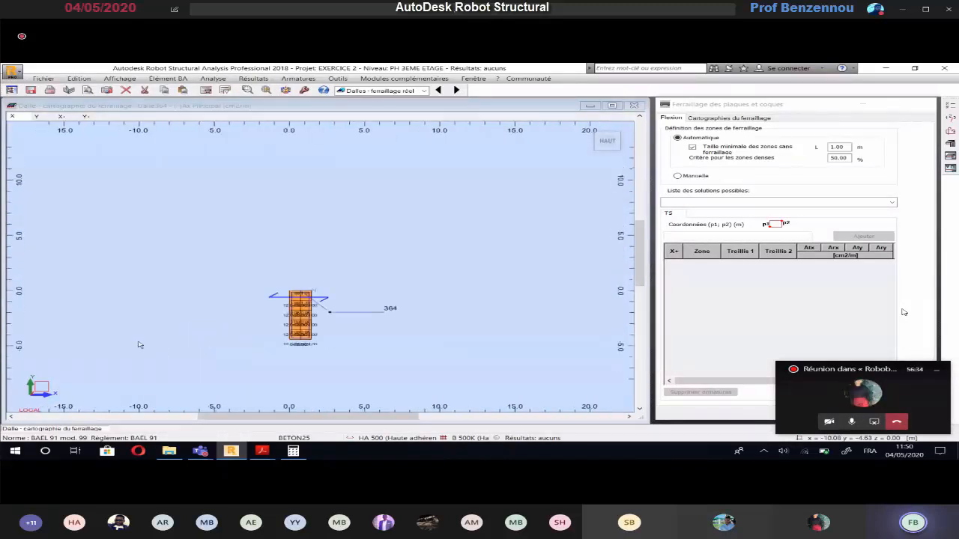
scroll(167, 331, "up", 5)
middle_click_drag(352, 317, 287, 307)
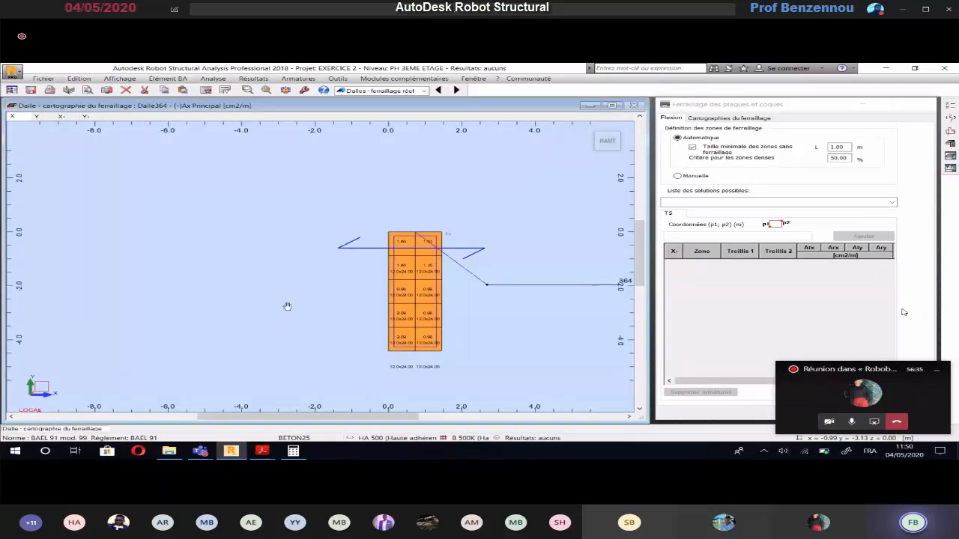
middle_click_drag(287, 306, 237, 292)
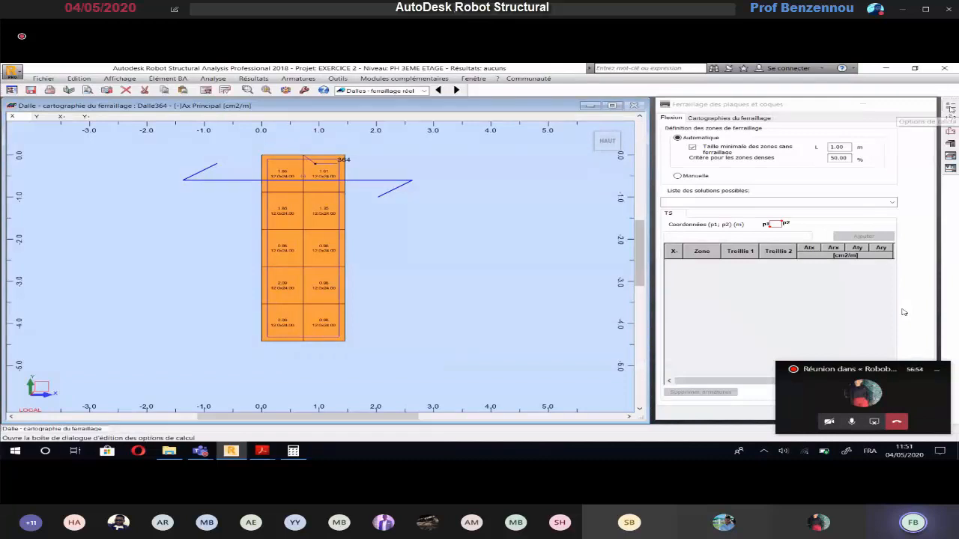
Step: In the slab's calculation options, exclude bar diameters 6, 8, 25, 32 and 40 mm from the available bars
left_click(950, 108)
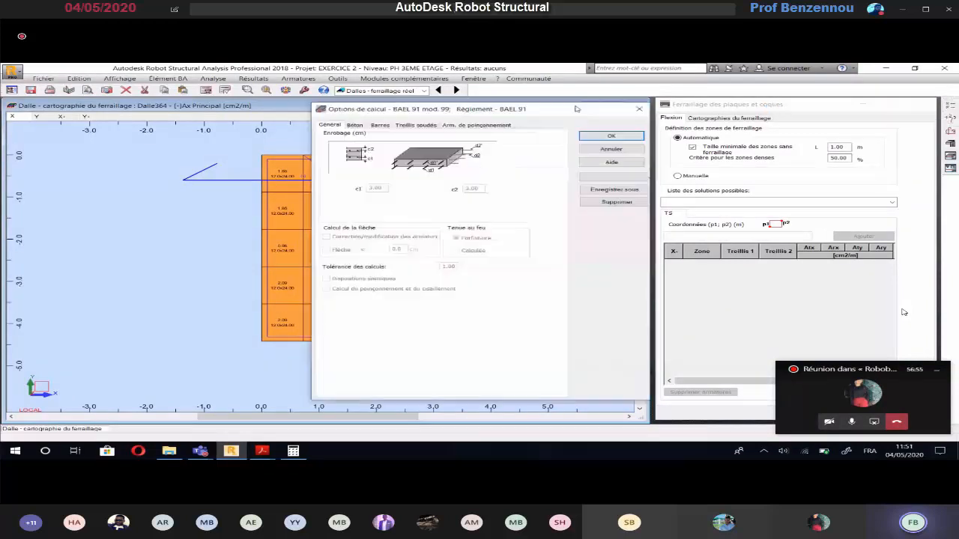
left_click_drag(553, 109, 478, 84)
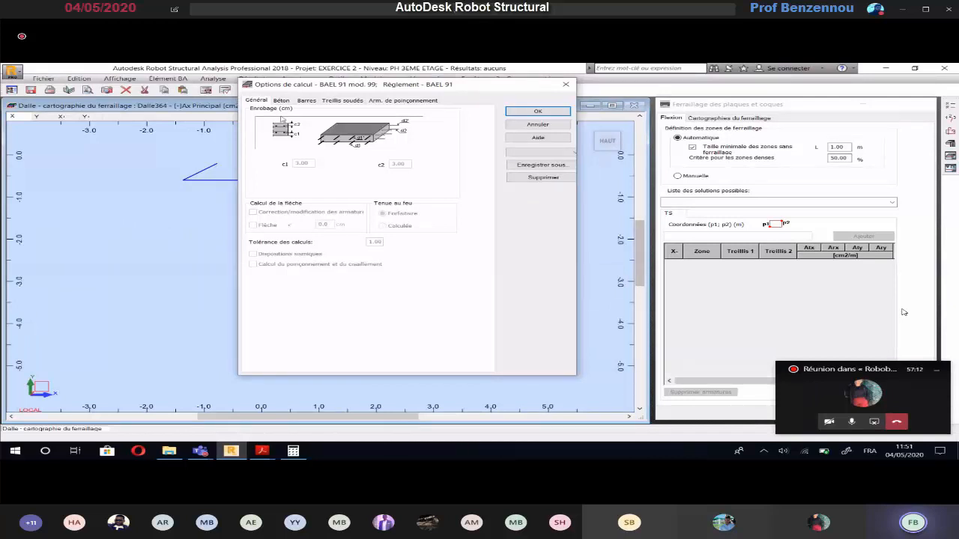
left_click(282, 101)
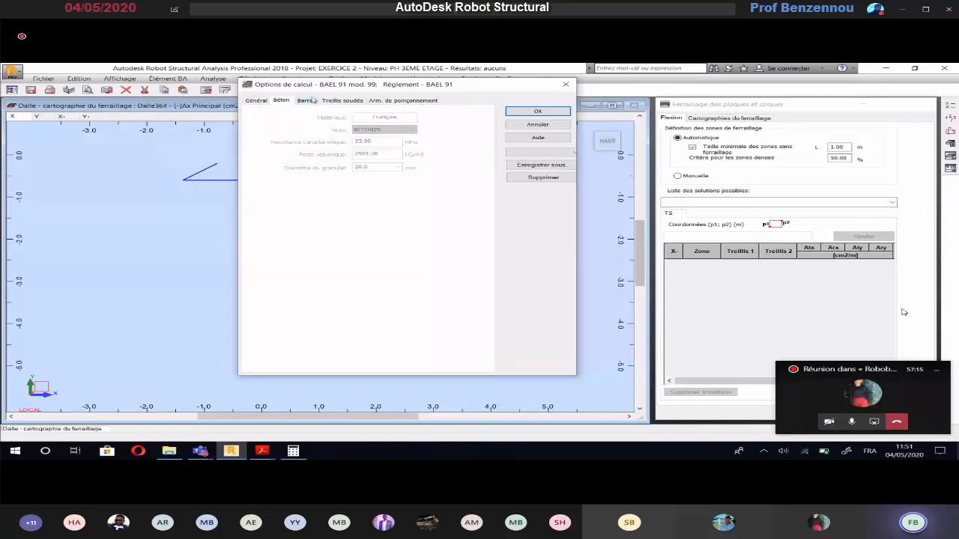
left_click(307, 101)
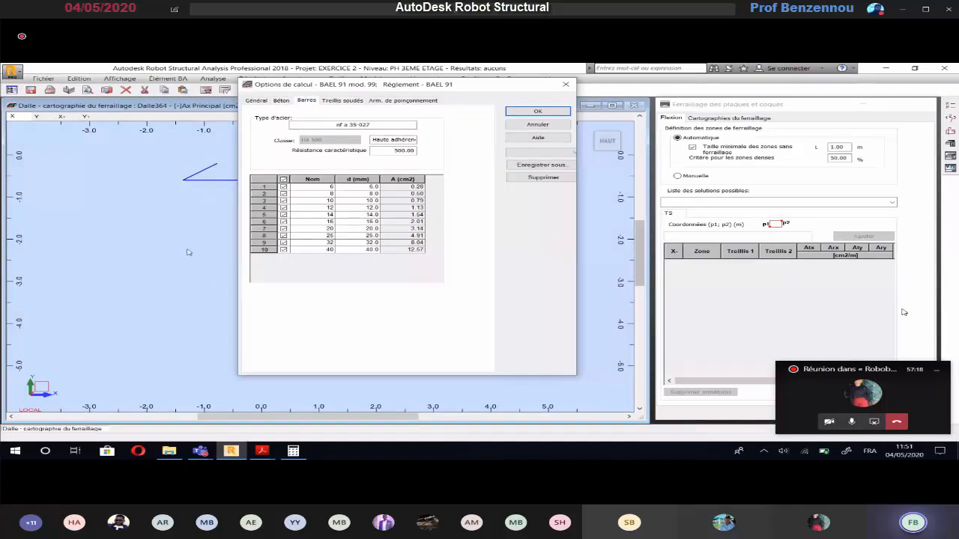
left_click(283, 187)
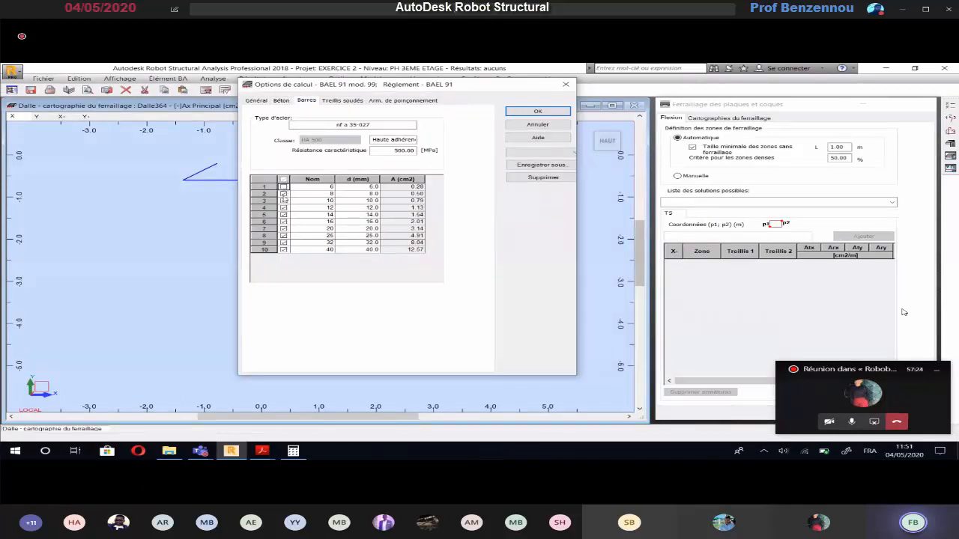
left_click(283, 194)
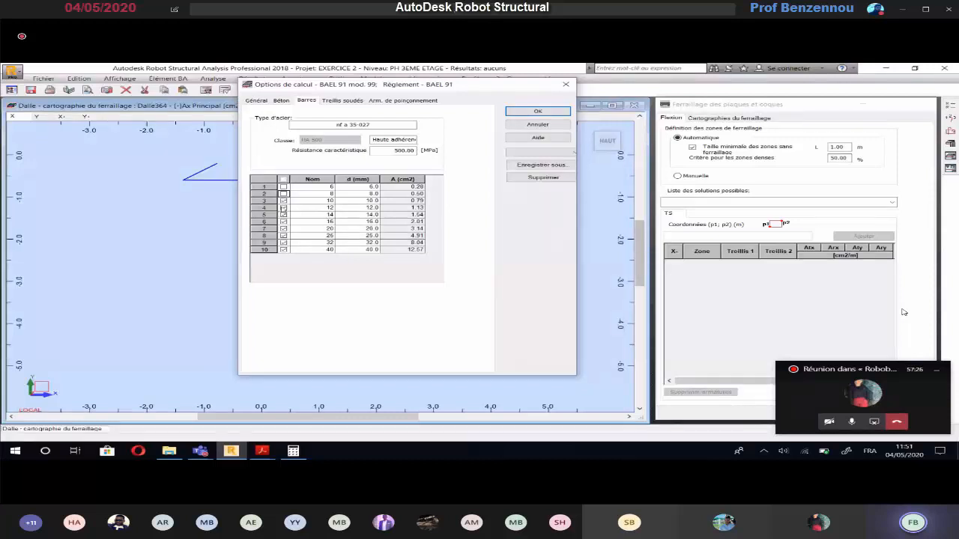
left_click(283, 250)
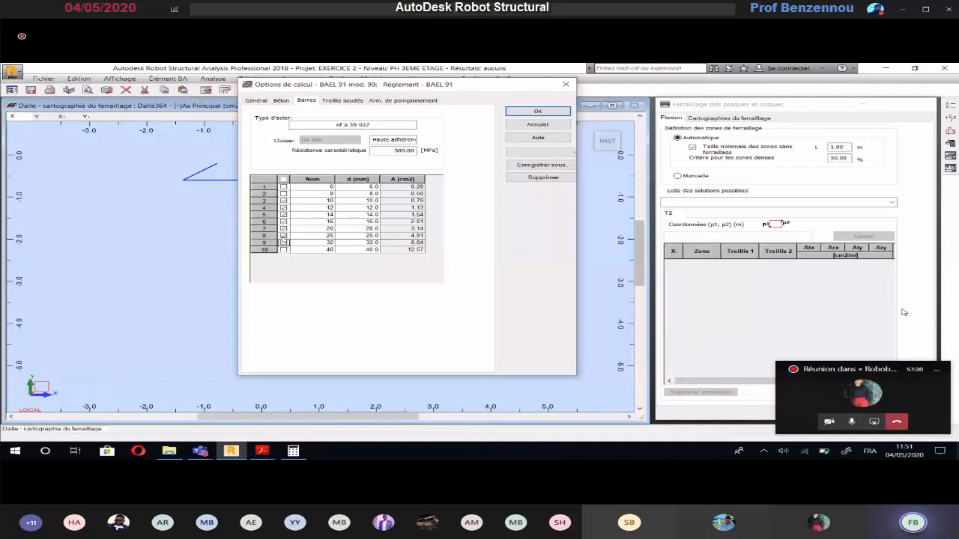
left_click(284, 236)
left_click(341, 100)
left_click(402, 99)
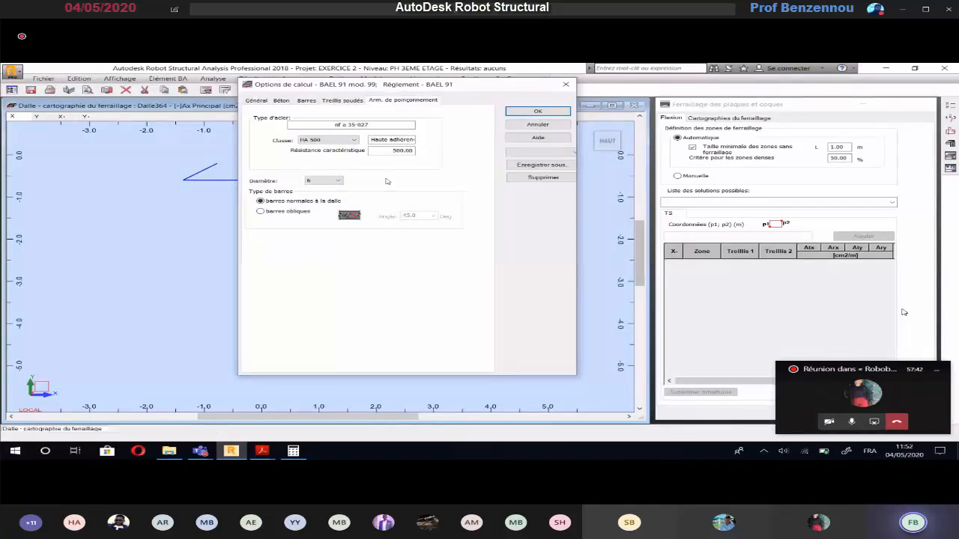
left_click(536, 111)
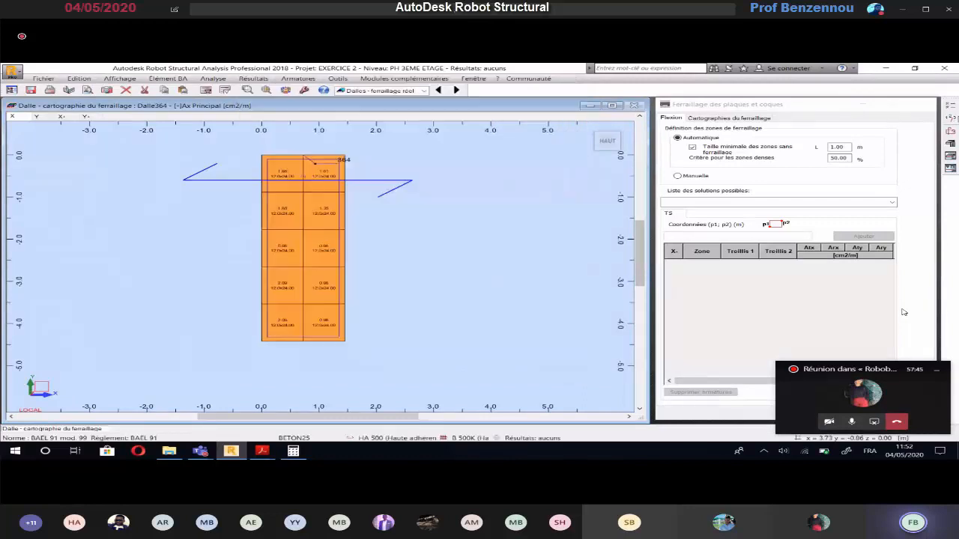
Step: Enable the level elevation in the storey parameters and set it to 12 m
left_click(953, 118)
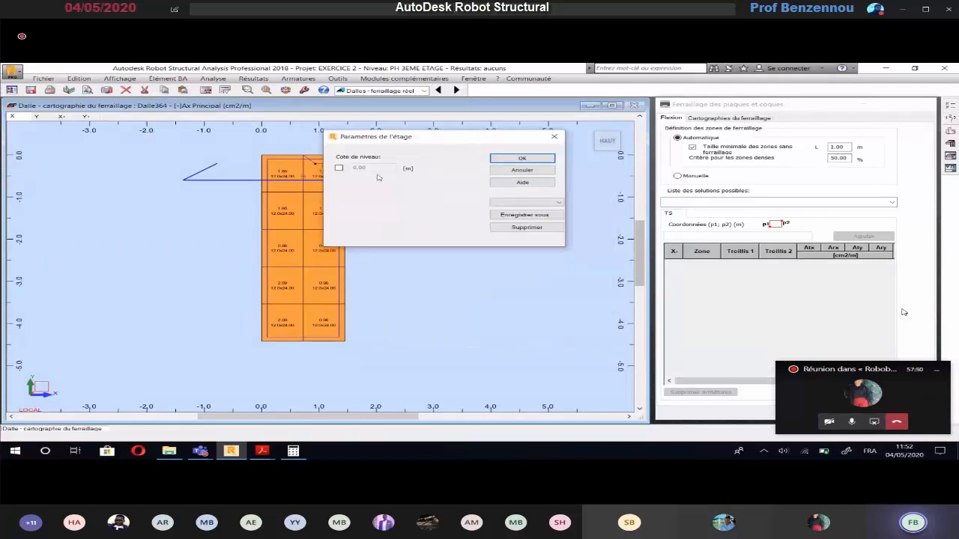
left_click(339, 168)
double_click(377, 169)
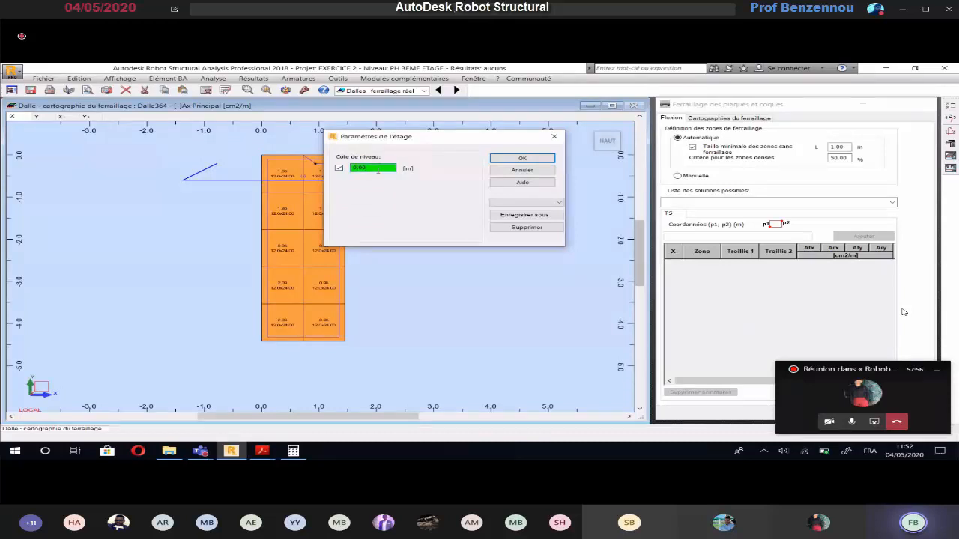
key("BackSpace")
key("BackSpace")
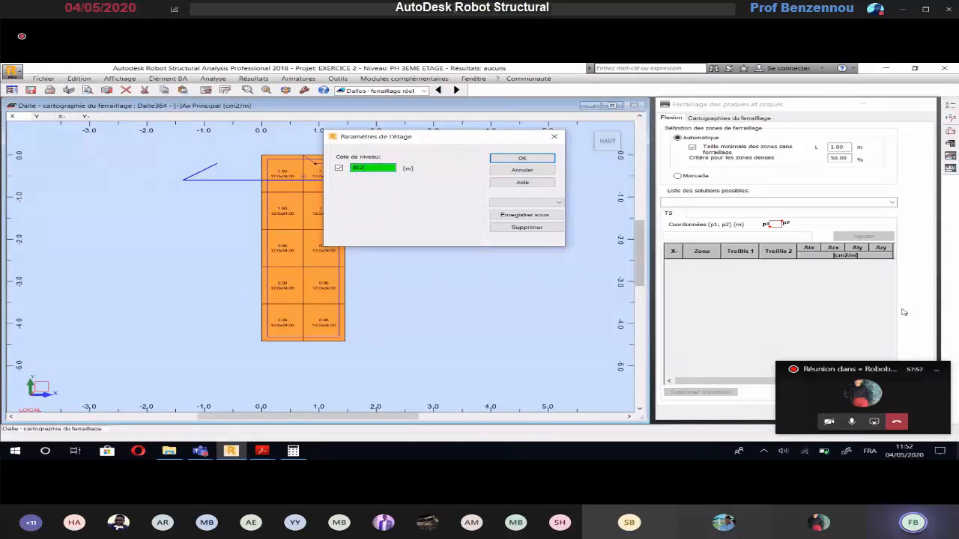
type("12.")
key("BackSpace")
key("BackSpace")
key("BackSpace")
key("BackSpace")
type("12")
key("Return")
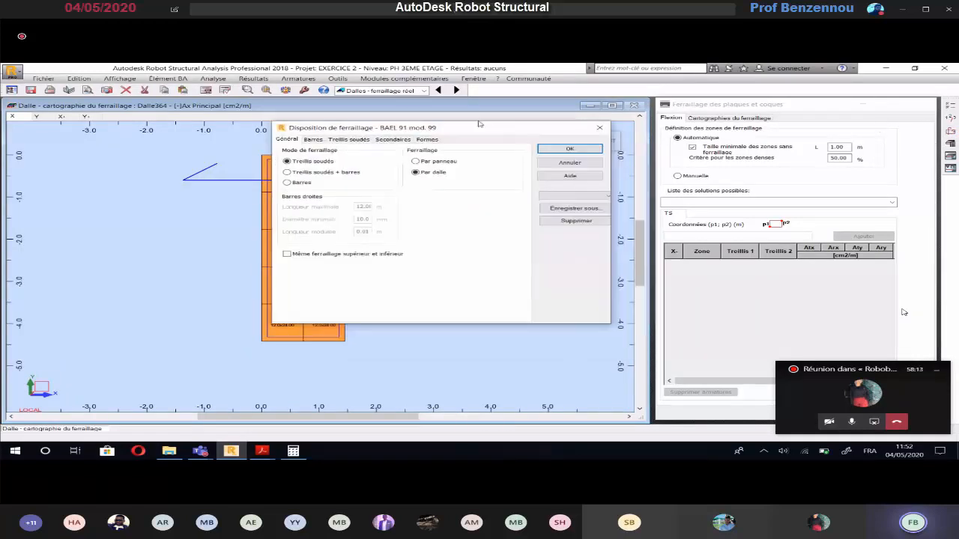
Step: Set the slab's reinforcement mode to bars, and enable maximum 25 cm and minimum preferred spacings in direction X
left_click_drag(480, 124, 453, 107)
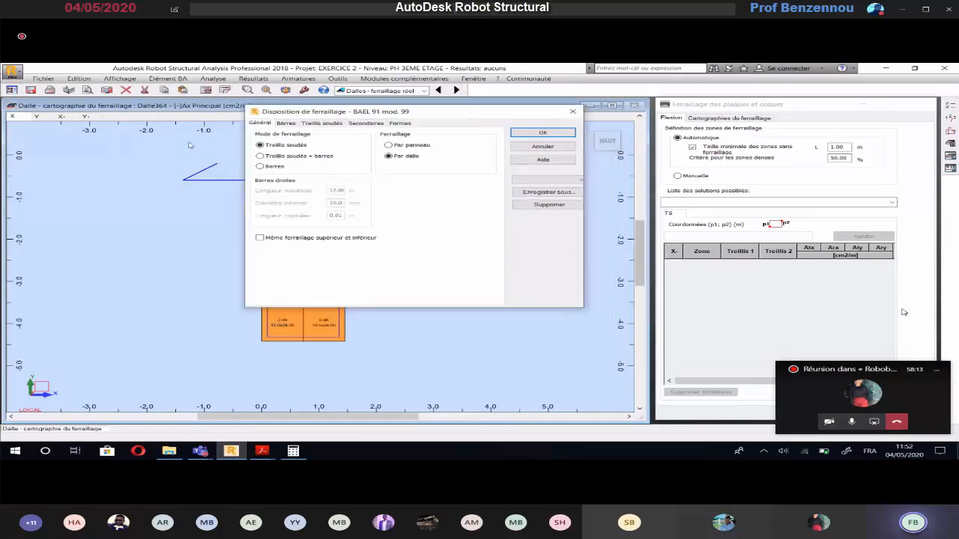
left_click(260, 166)
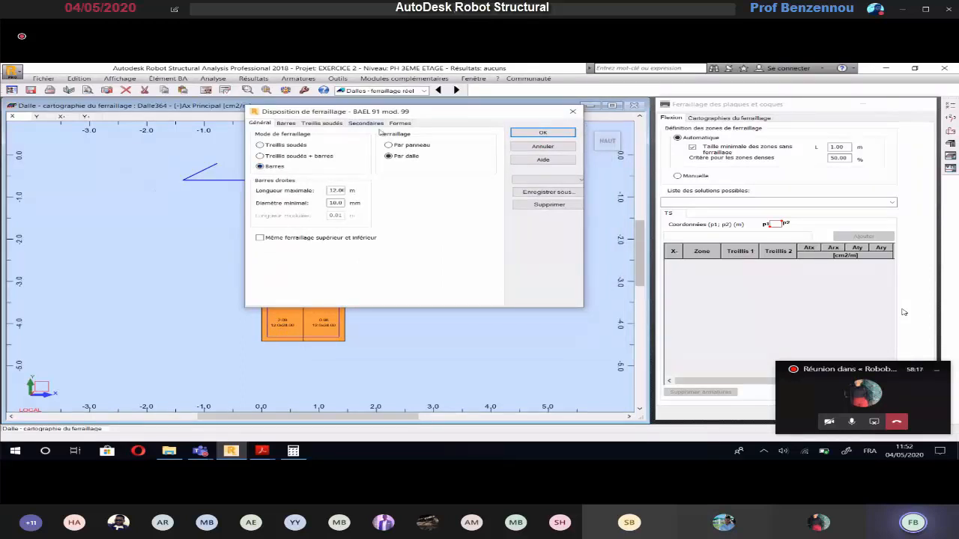
left_click(281, 124)
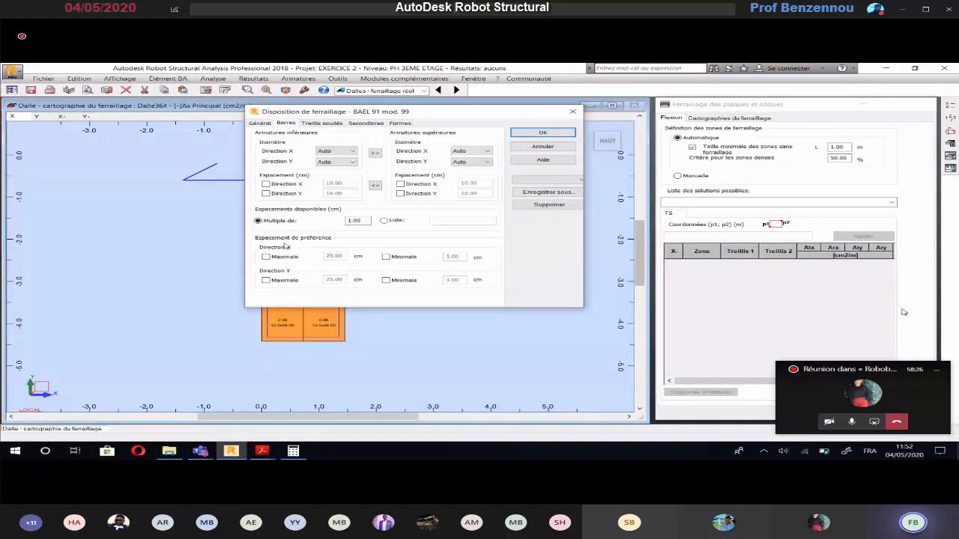
left_click(267, 258)
left_click(385, 258)
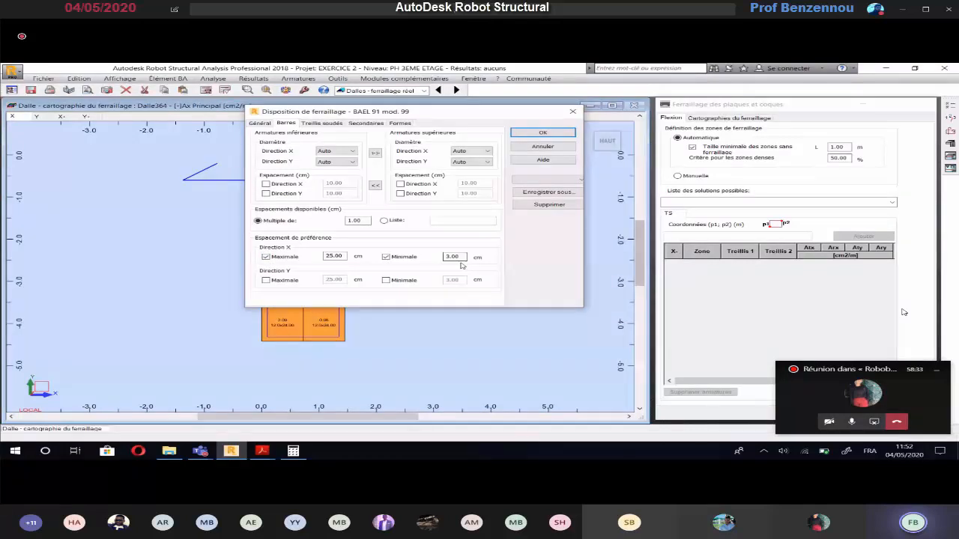
double_click(463, 258)
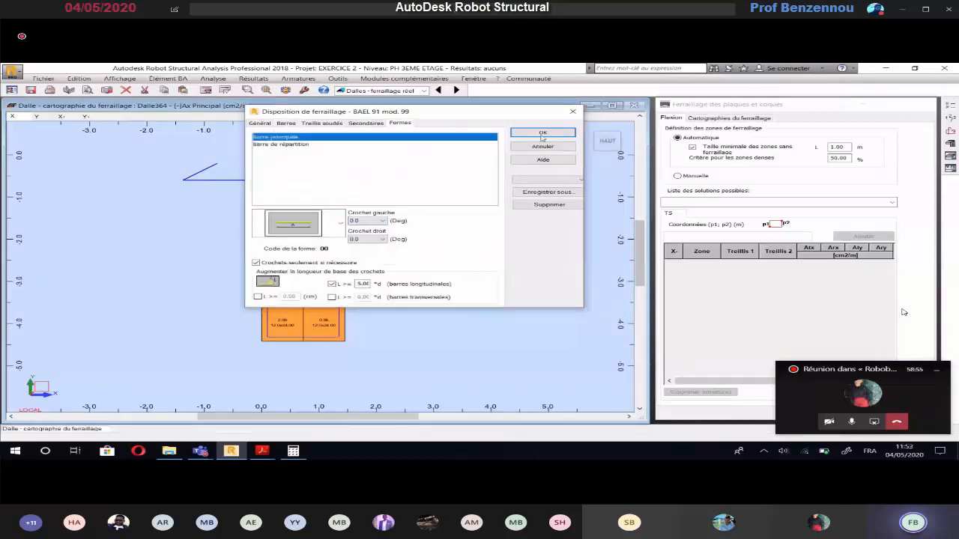
left_click(543, 133)
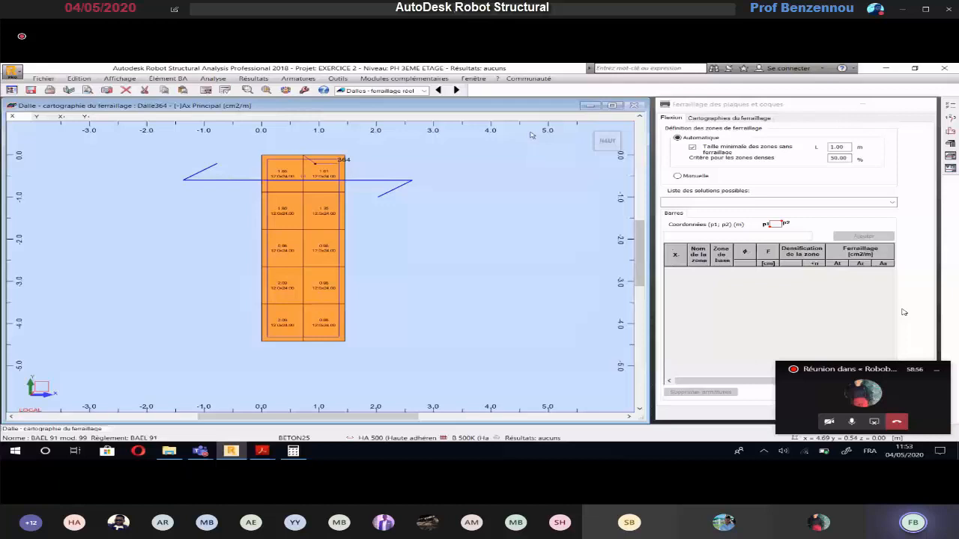
Step: Calculate the slab's reinforcement with drawings generated for the calculated elements, and show the lower reinforcement drawing
left_click(205, 90)
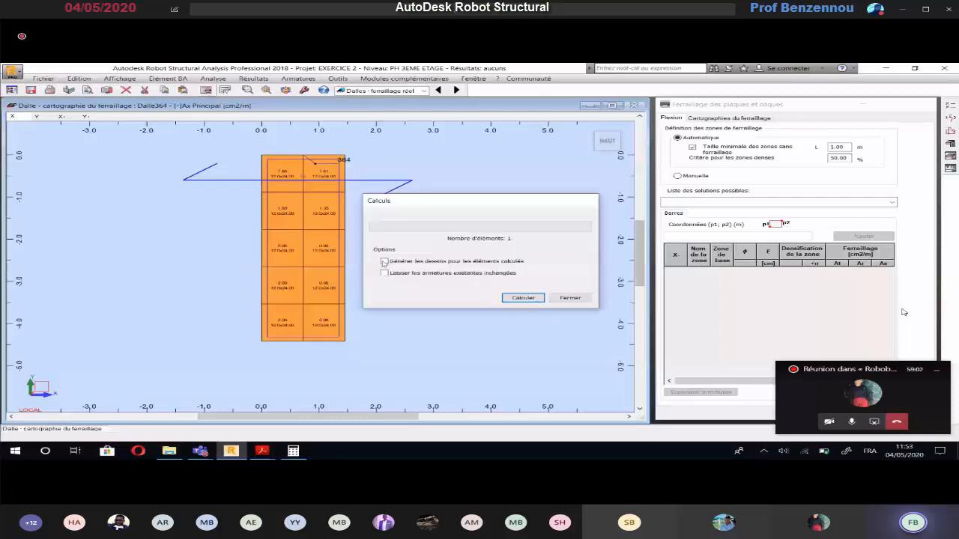
left_click(384, 262)
left_click(523, 298)
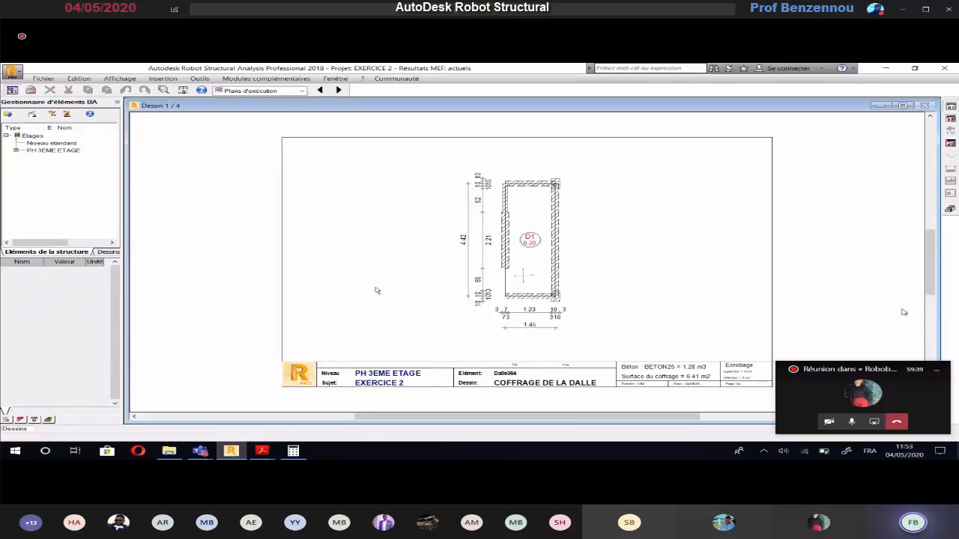
left_click(338, 89)
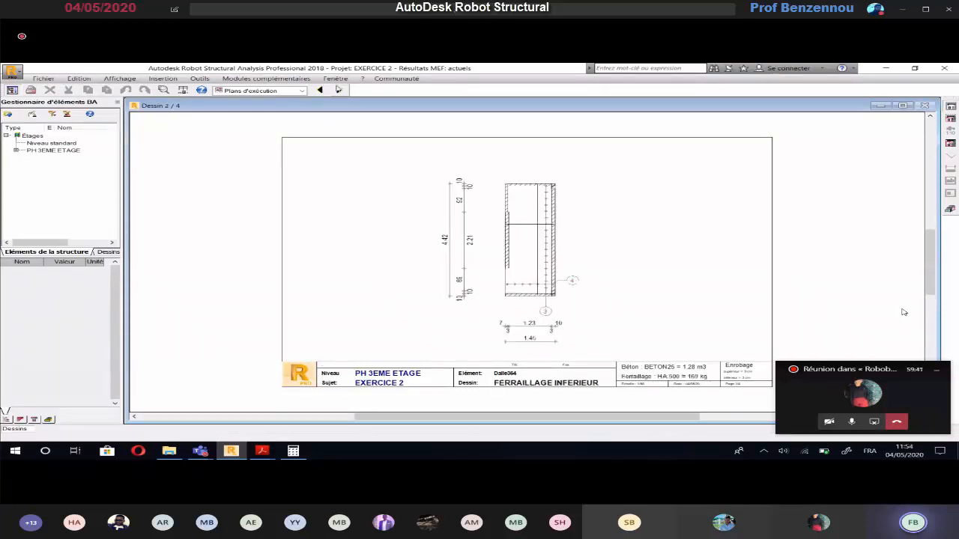
Step: View the slab's upper reinforcement drawing and the bar schedule (nomenclature) sheet of the execution drawings
left_click(338, 89)
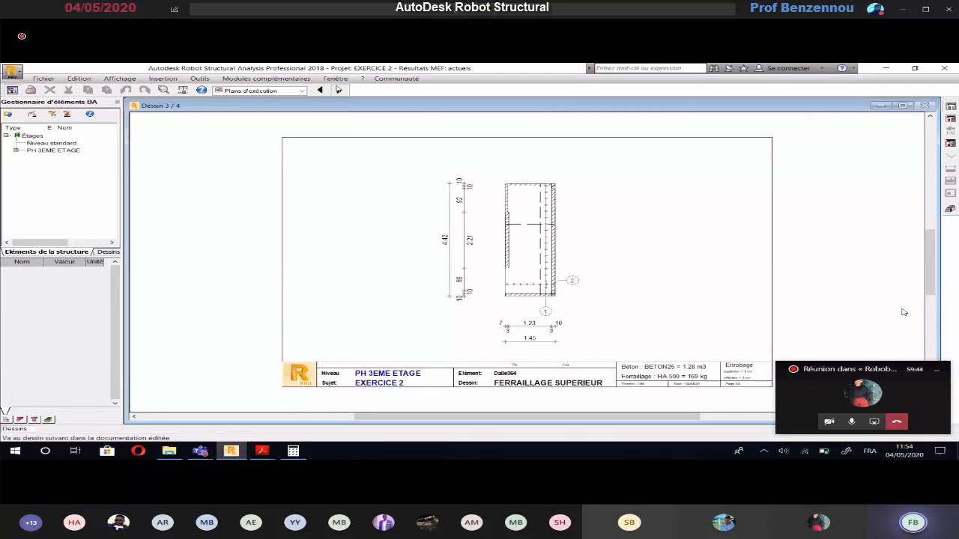
left_click(337, 89)
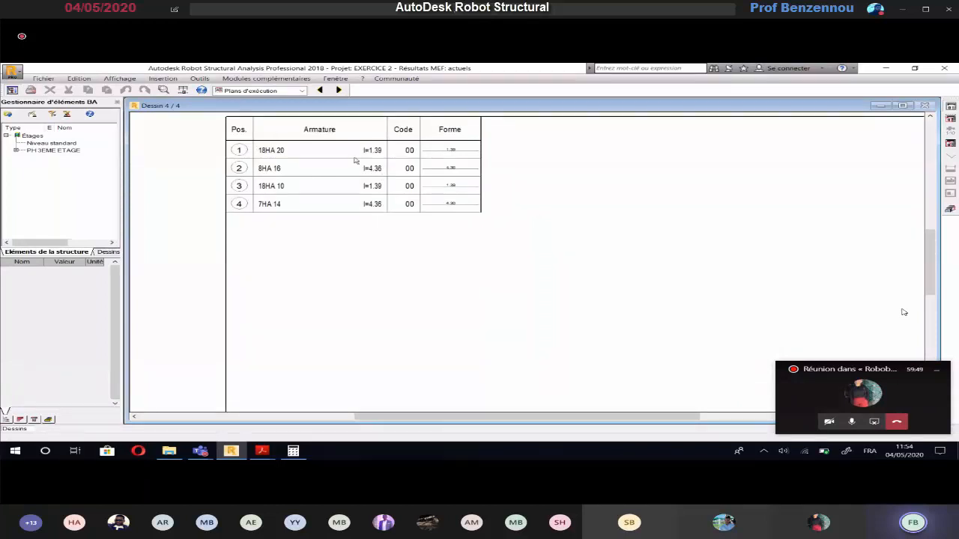
scroll(359, 159, "down", 2)
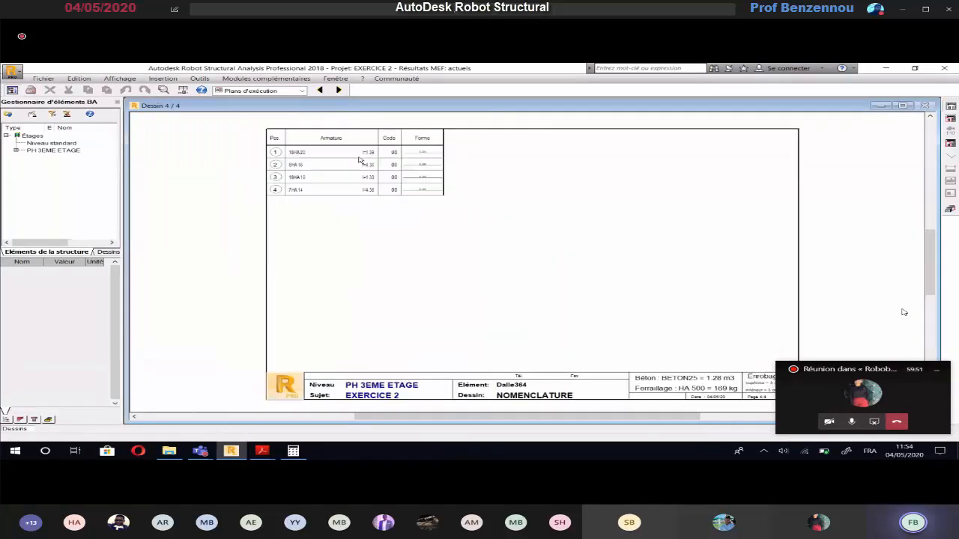
Step: Go to the desktop and open the Word document "la fleche limite d'une dalle.docx" to read the slab deflection limits
left_click(951, 212)
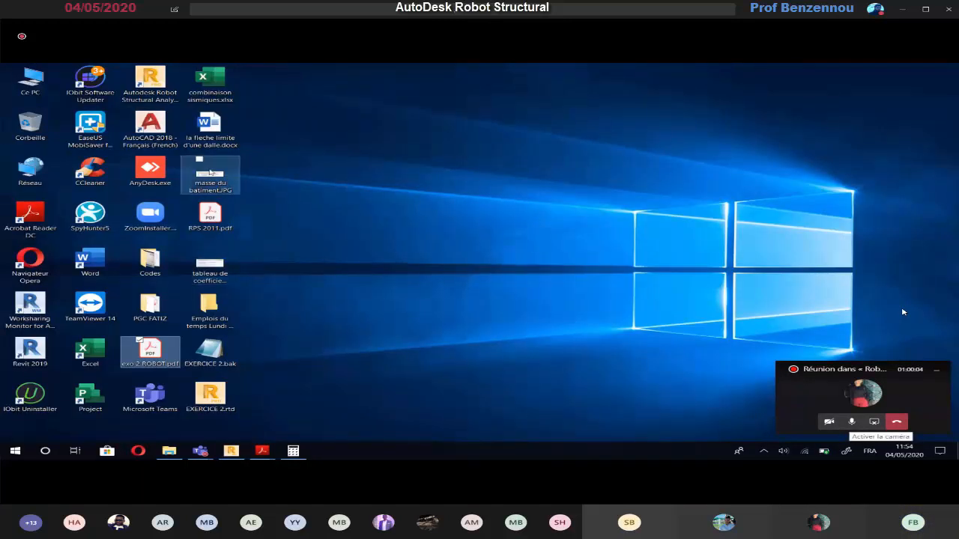
left_click(211, 143)
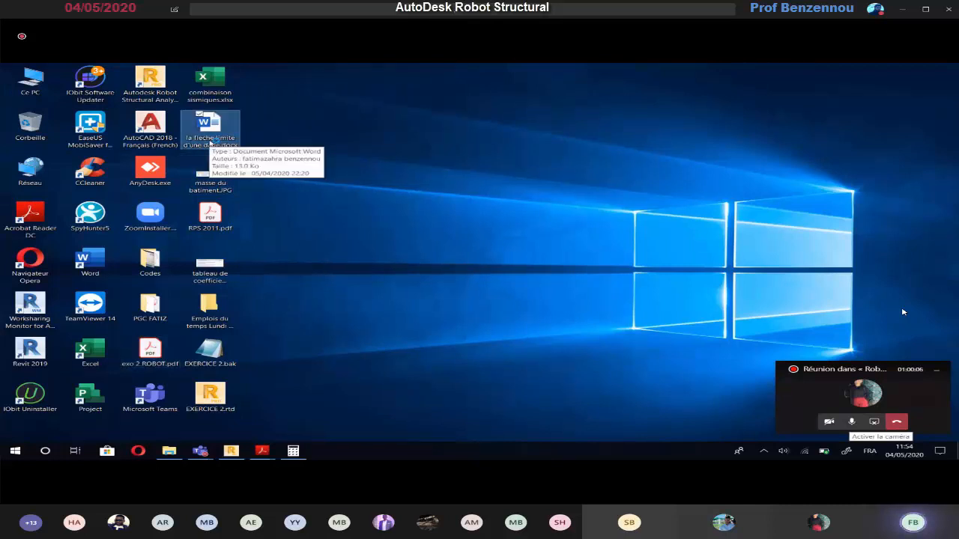
double_click(211, 143)
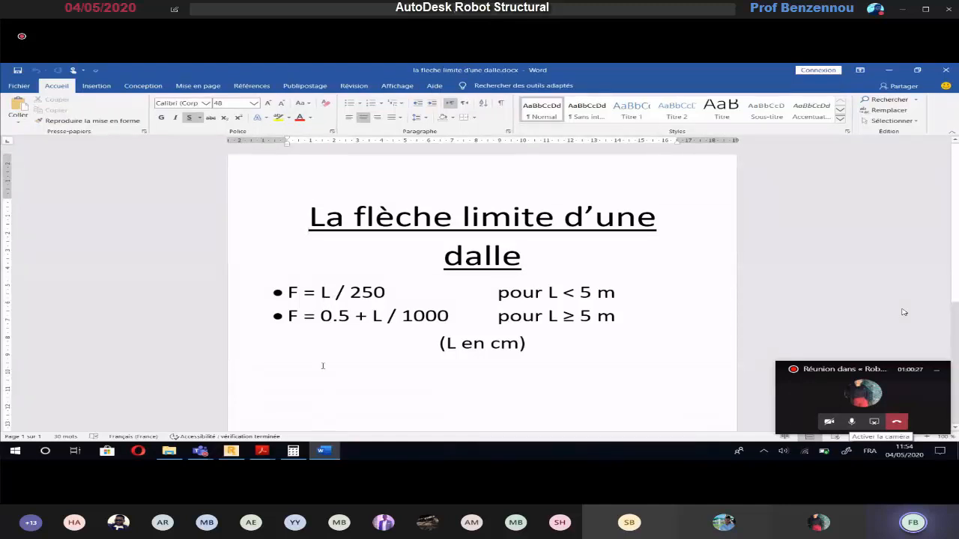
Step: Switch to Calculator, compute the slab's limit deflection as 442 ÷ 250, and put the calculator away
key("alt+Tab")
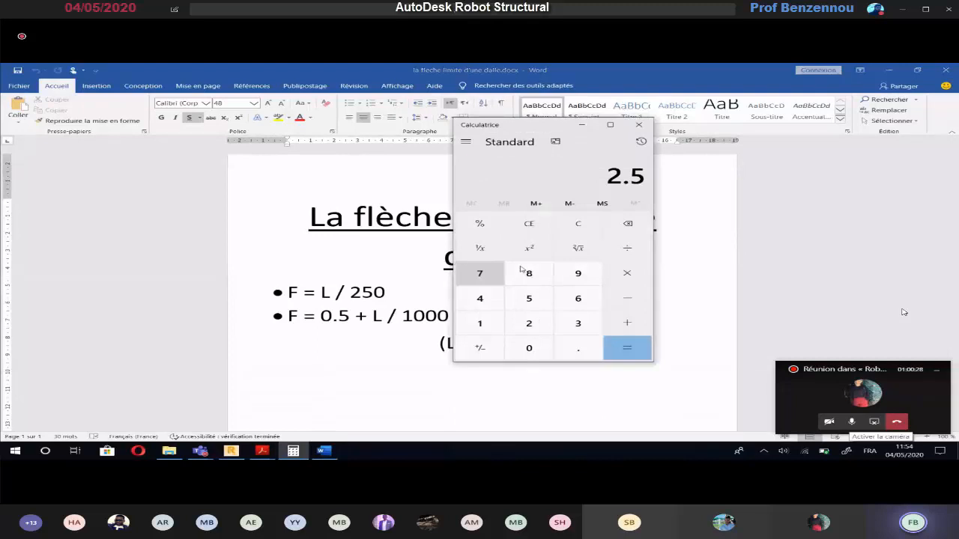
left_click(479, 298)
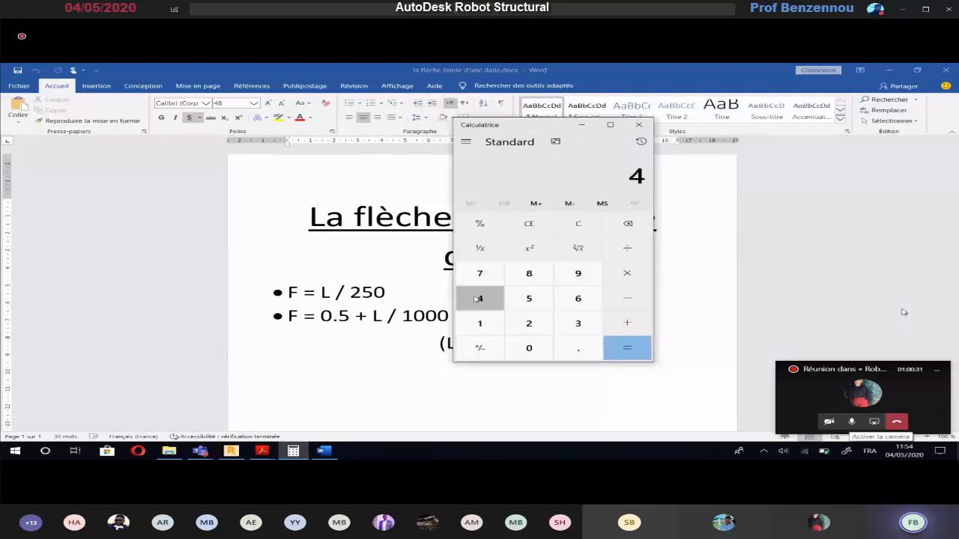
left_click(479, 299)
left_click(528, 324)
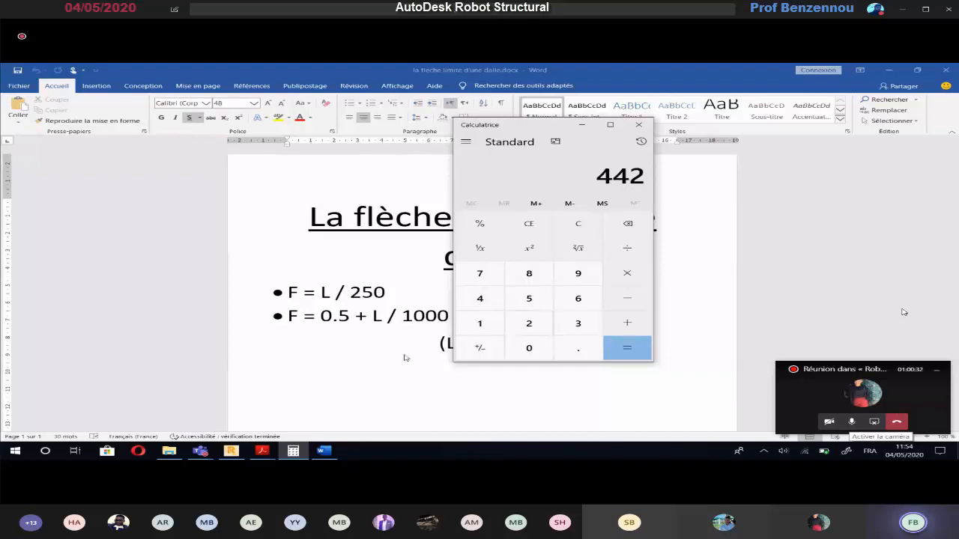
left_click_drag(532, 126, 168, 127)
left_click(263, 251)
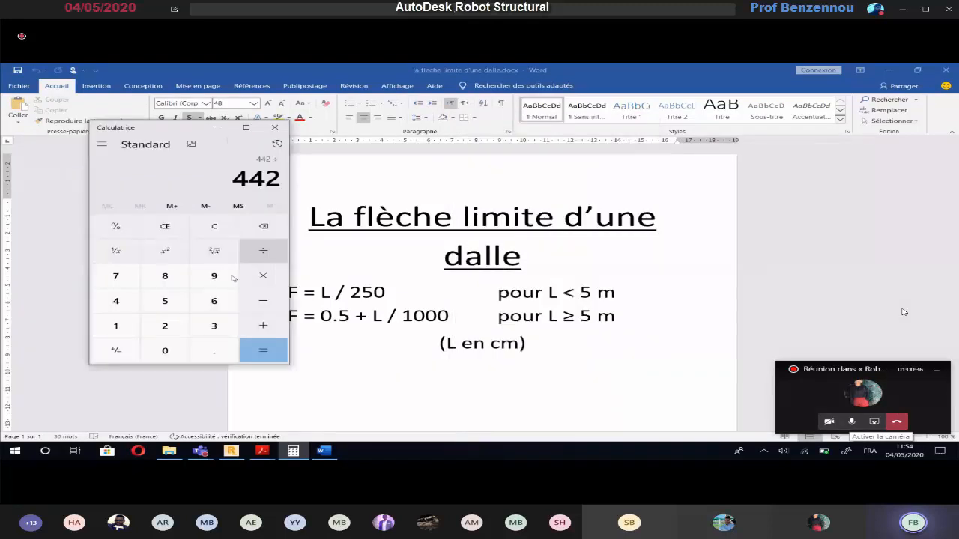
type("250")
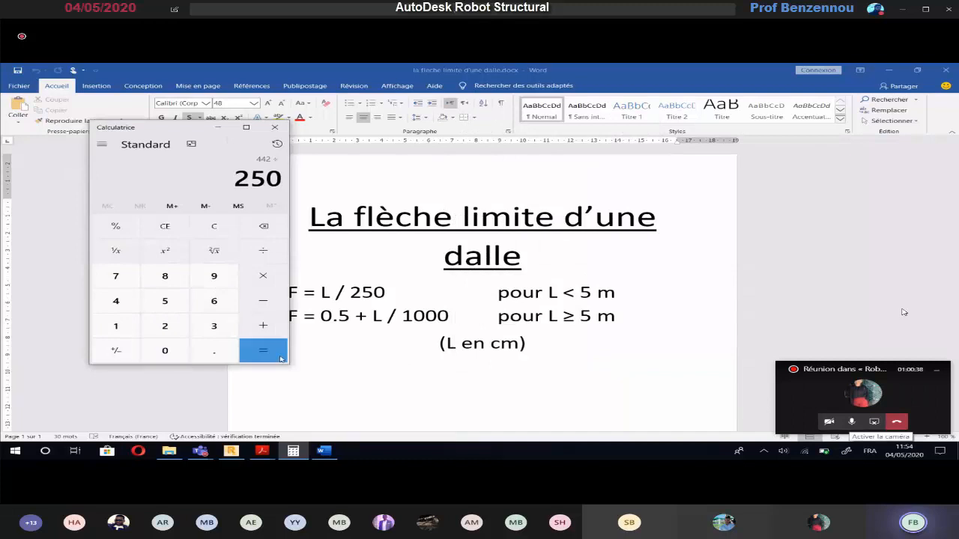
left_click(279, 357)
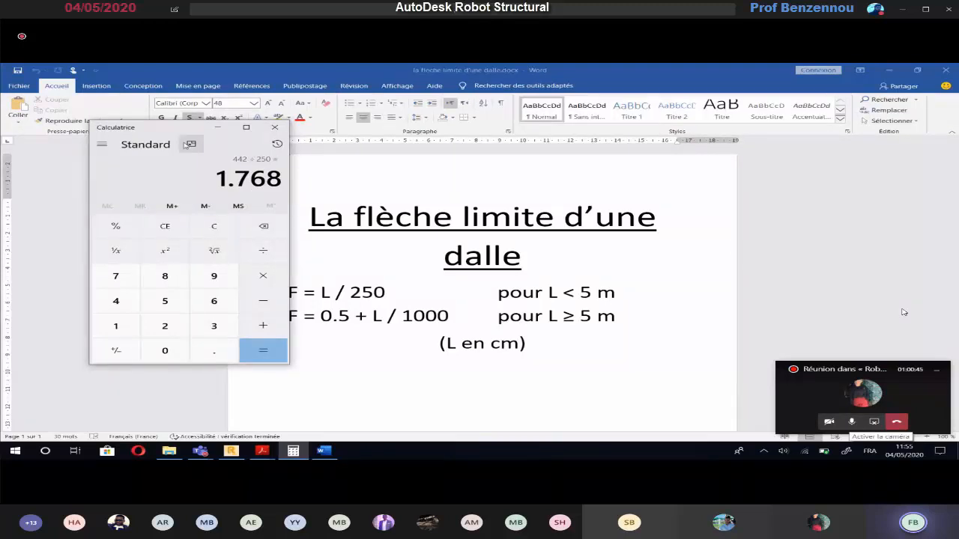
left_click(186, 145)
left_click(166, 133)
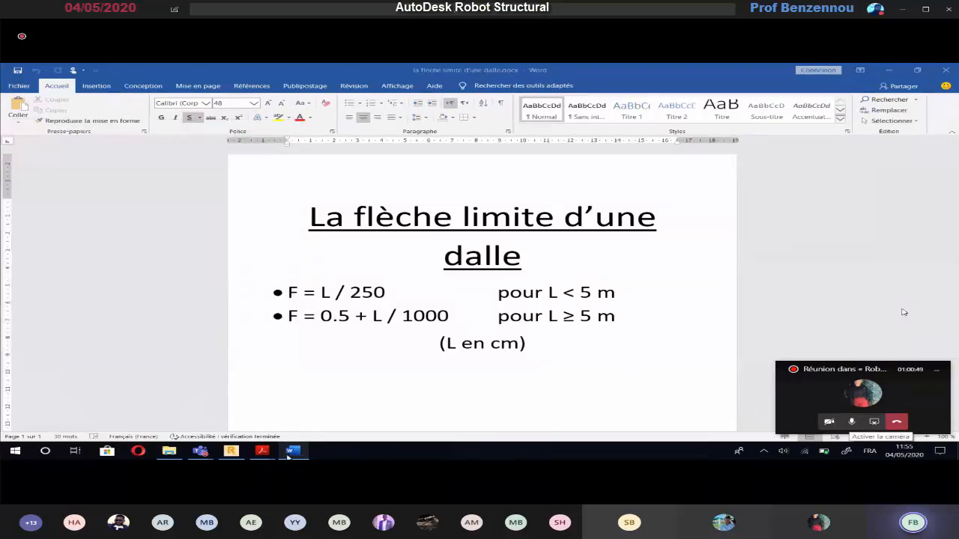
Step: Return to Robot, run the verification of the slab's reinforcement, and display the deflection map for the real reinforcement after verification
left_click(225, 455)
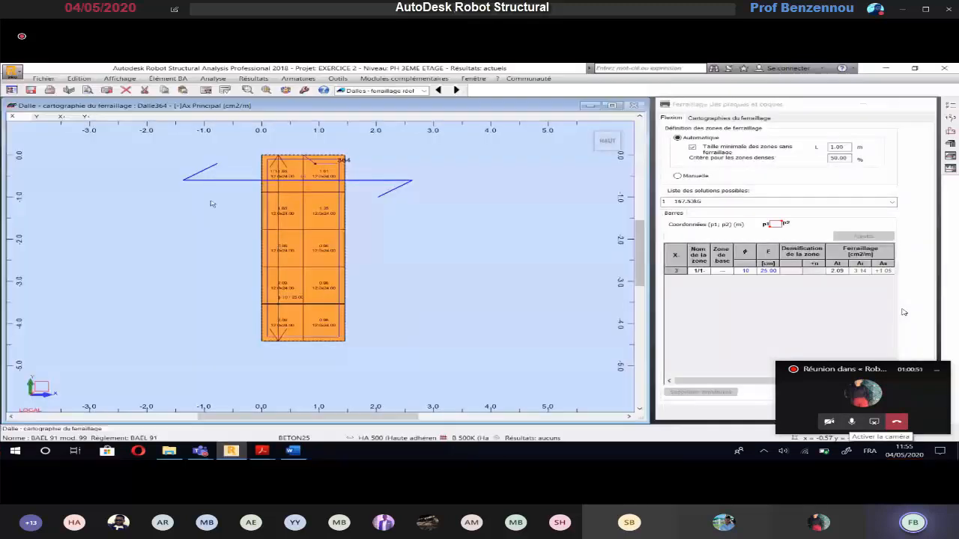
left_click(214, 79)
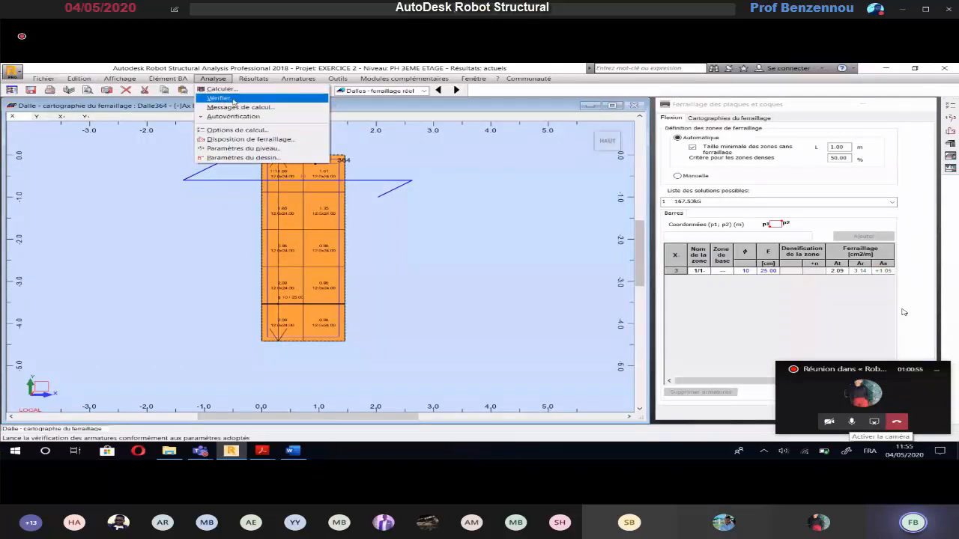
left_click(218, 98)
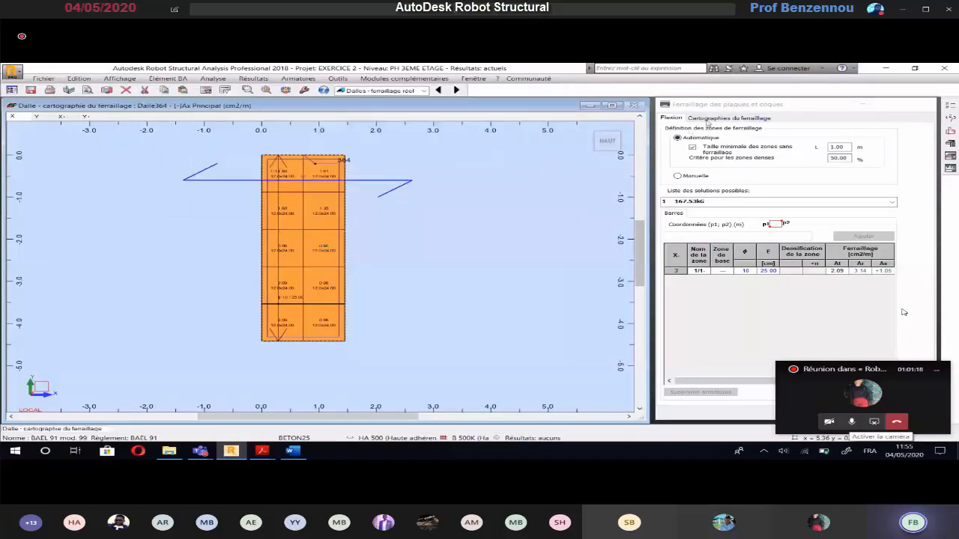
left_click(707, 119)
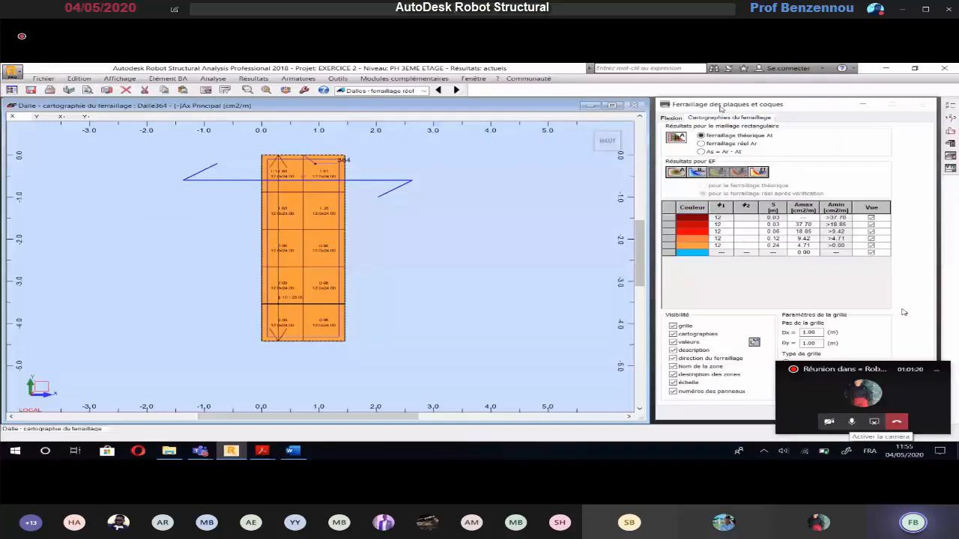
left_click(698, 172)
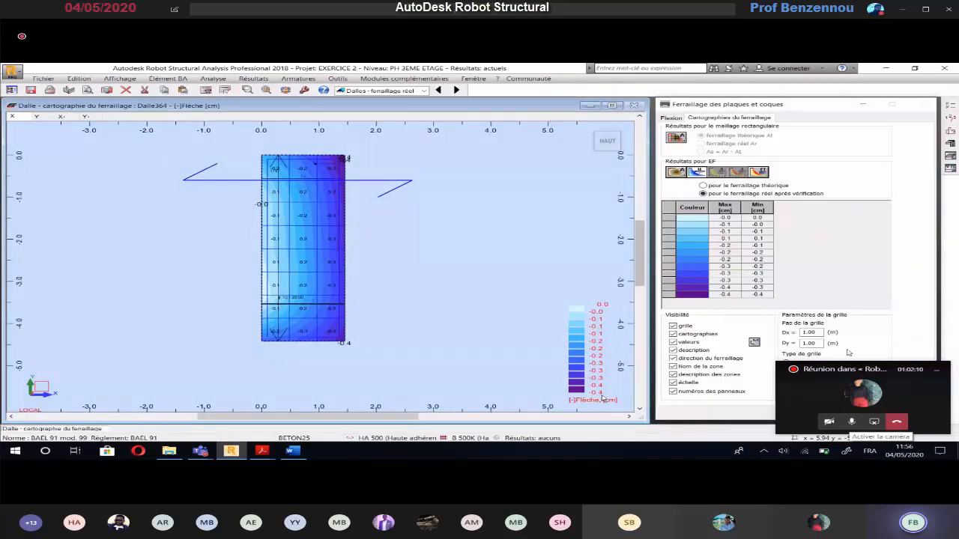
Step: Look through the Teams meeting's participant list, close it, and unmute and mute the microphone again
left_click(504, 480)
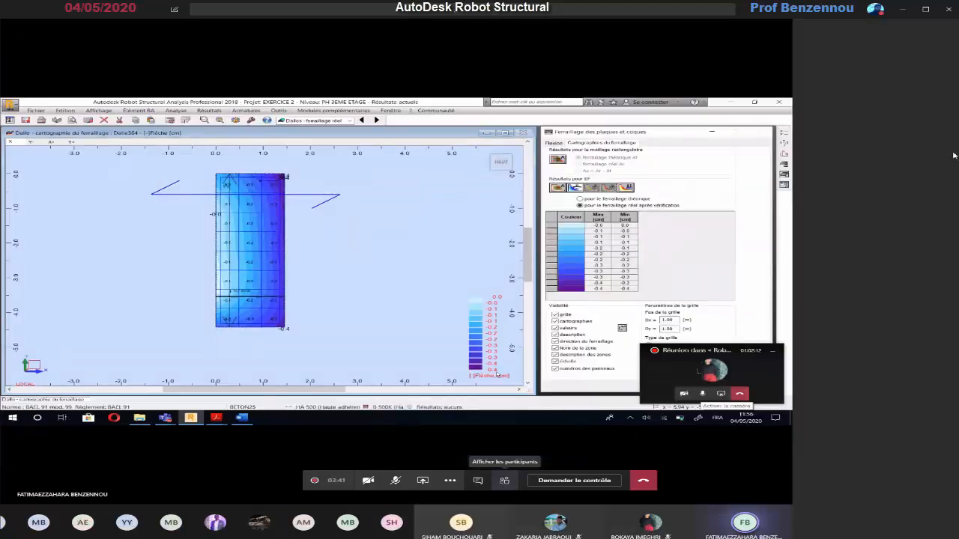
scroll(921, 135, "down", 2)
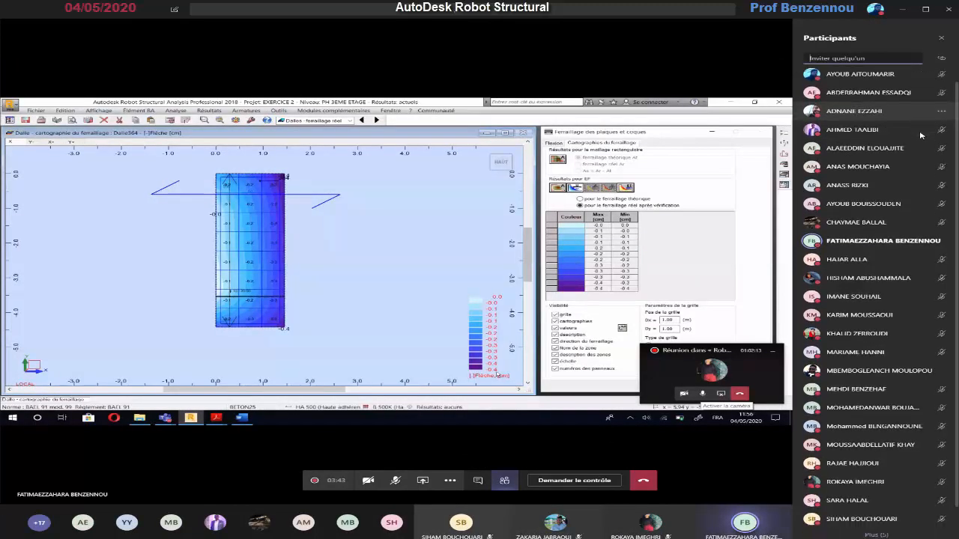
scroll(921, 135, "up", 3)
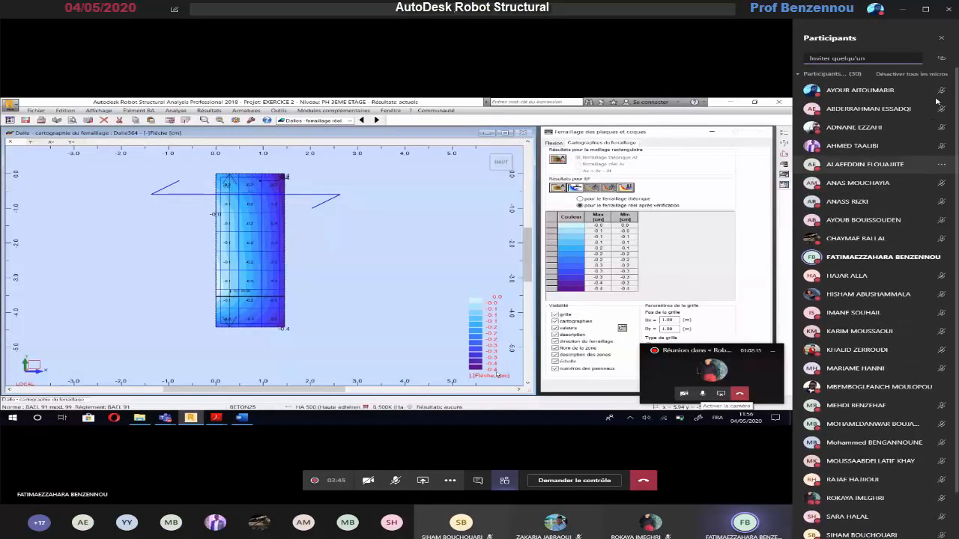
left_click(943, 38)
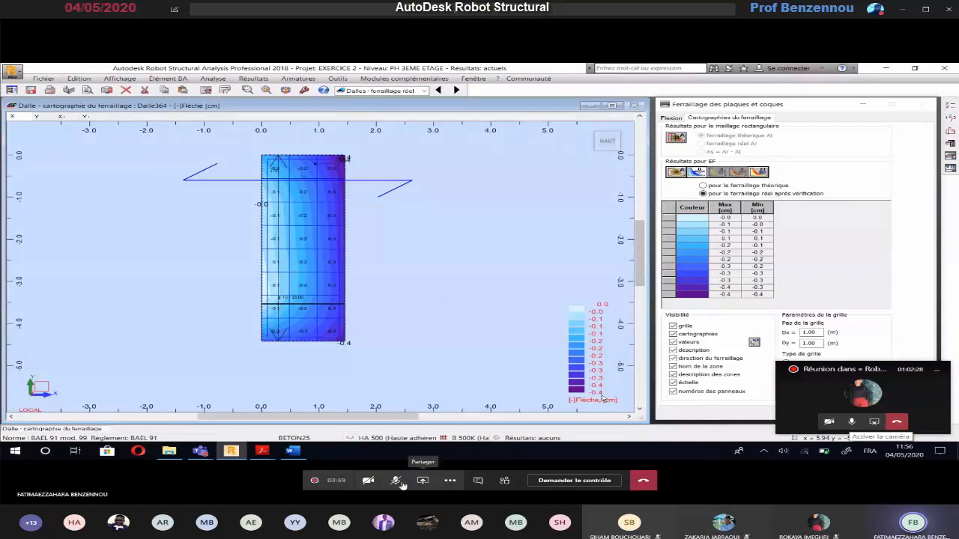
left_click(398, 482)
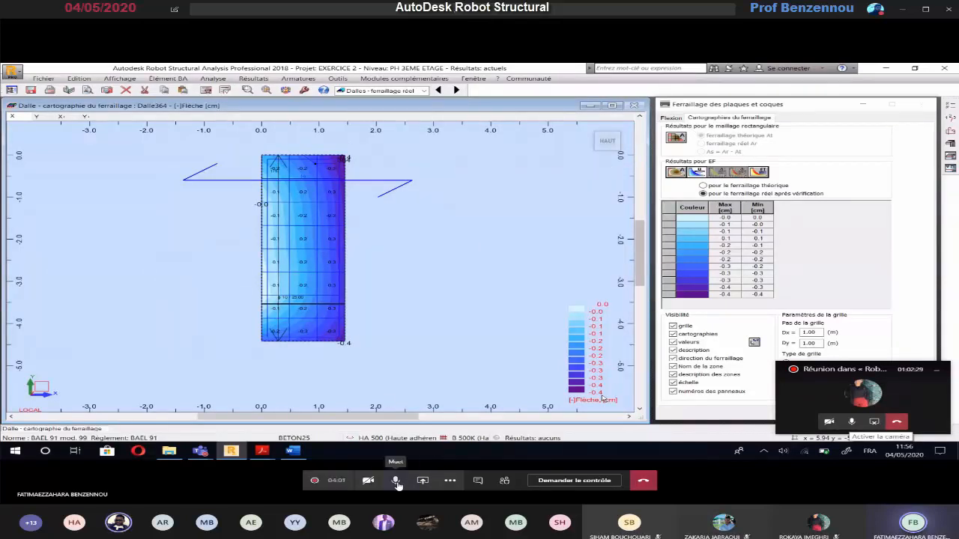
left_click(396, 481)
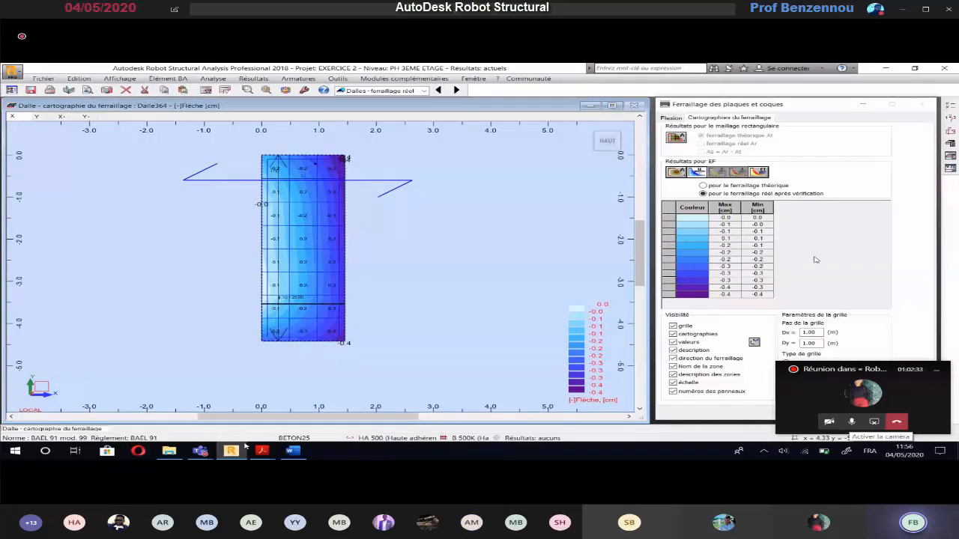
Step: Switch to File Explorer, launch FSCapture.exe, and save the screen recording as a Windows Media Video on the desktop
left_click(168, 450)
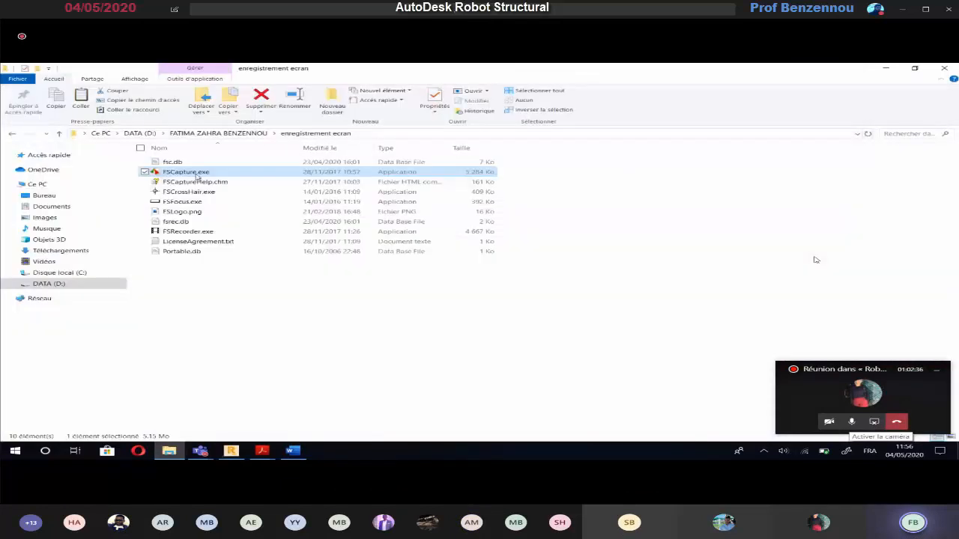
double_click(187, 172)
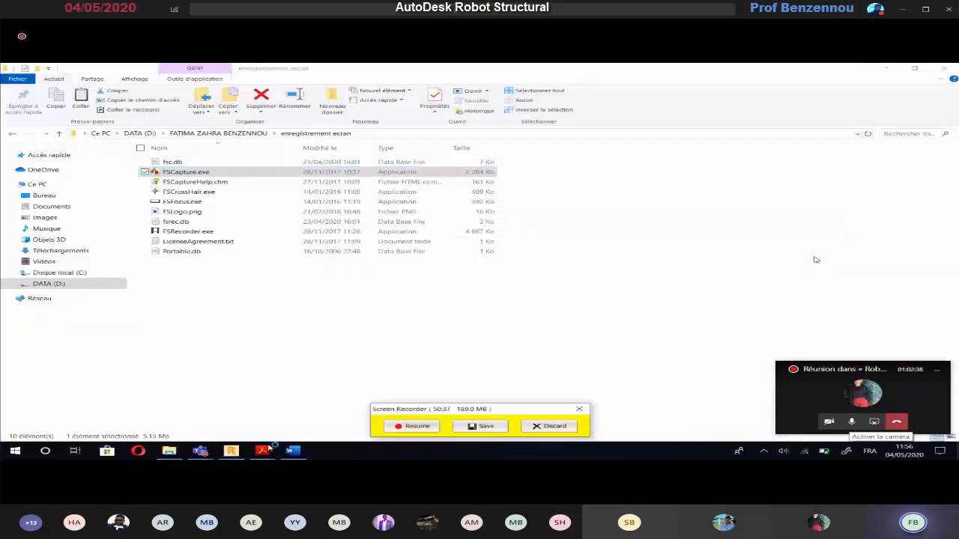
left_click(412, 426)
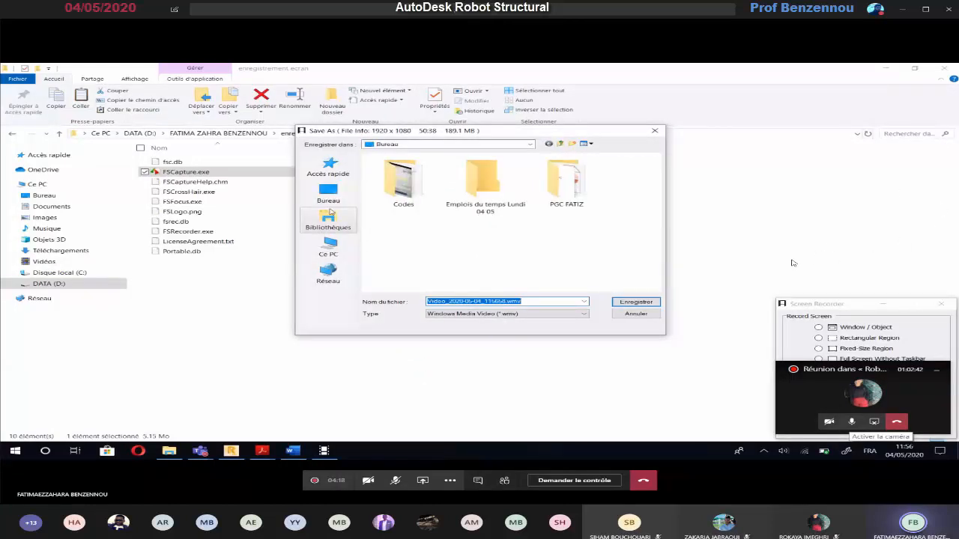
left_click(329, 195)
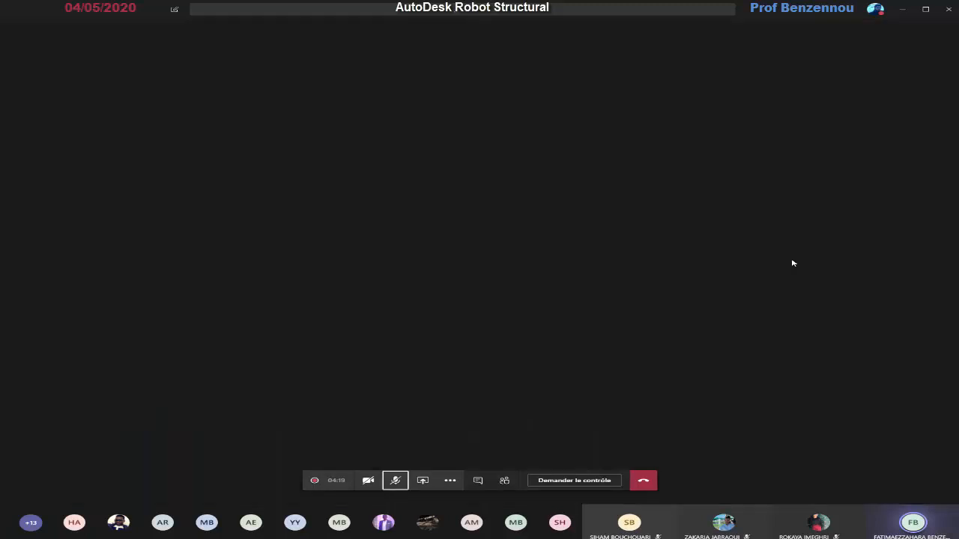